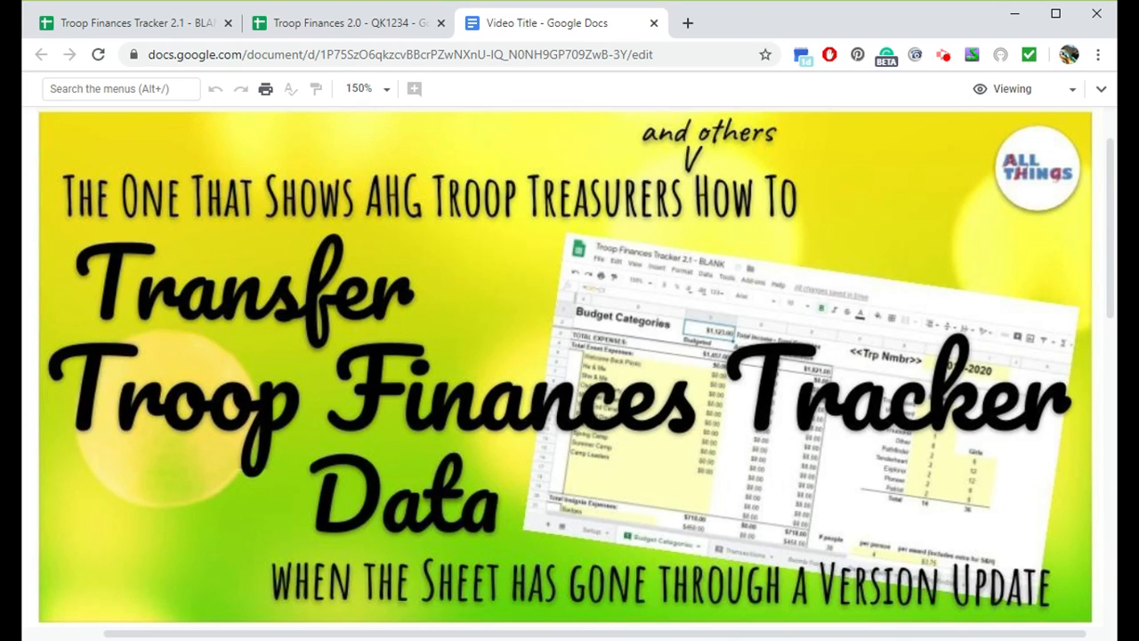
# - Examine the old 2.0 tracker's troop information cells, RF marks and Budget Categories sheet
pyautogui.click(332, 25)
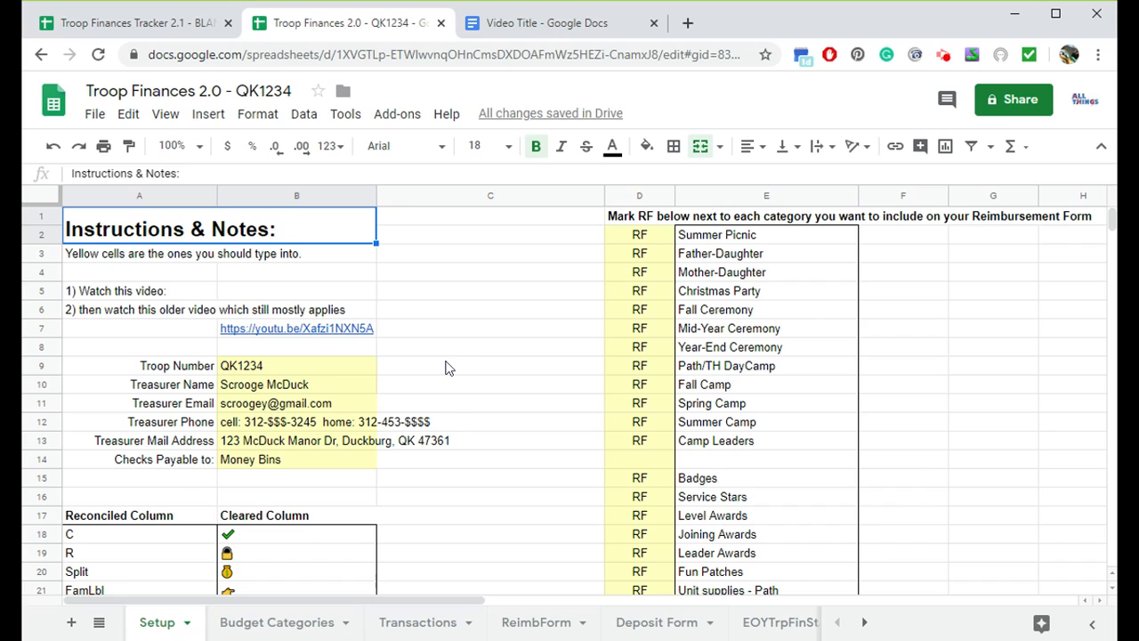
pyautogui.moveTo(308, 368); pyautogui.dragTo(311, 464)
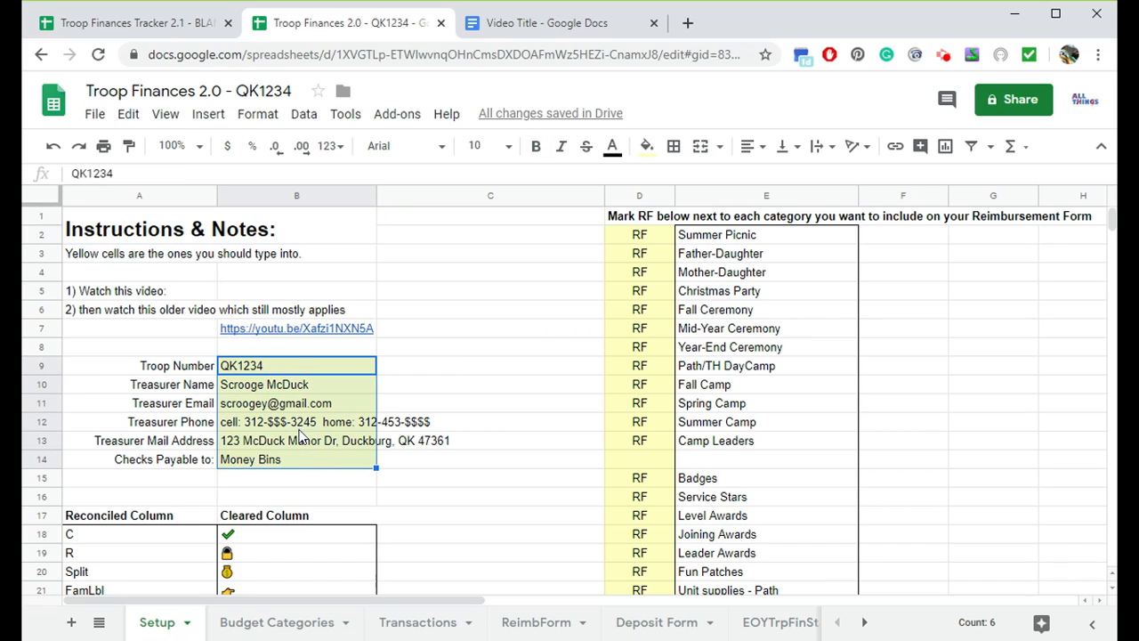
pyautogui.click(292, 365)
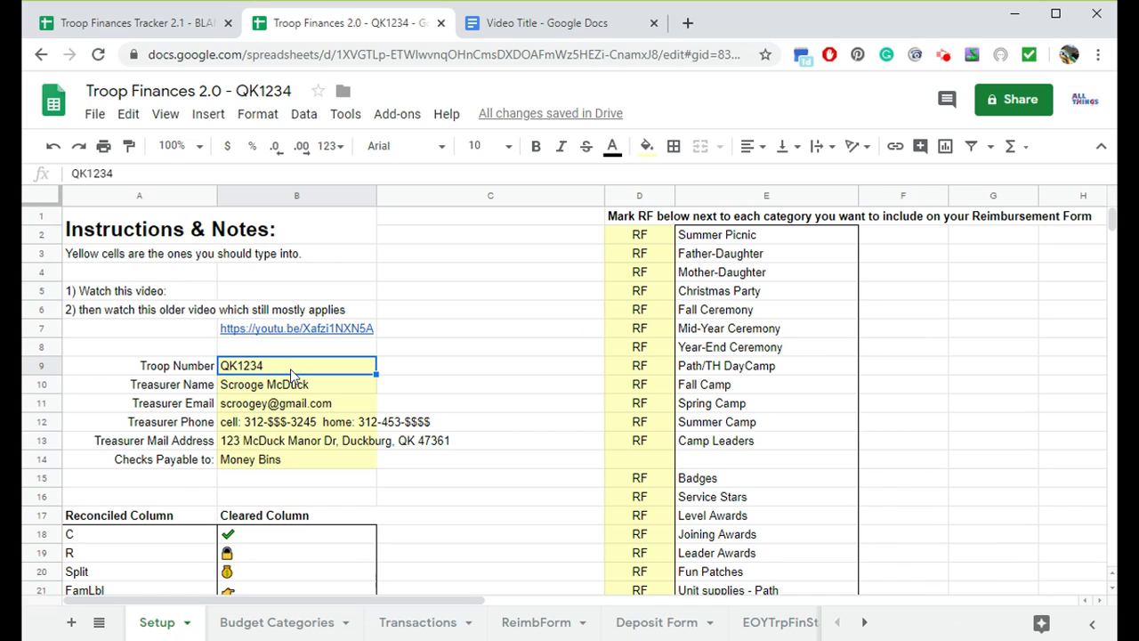
pyautogui.click(658, 256)
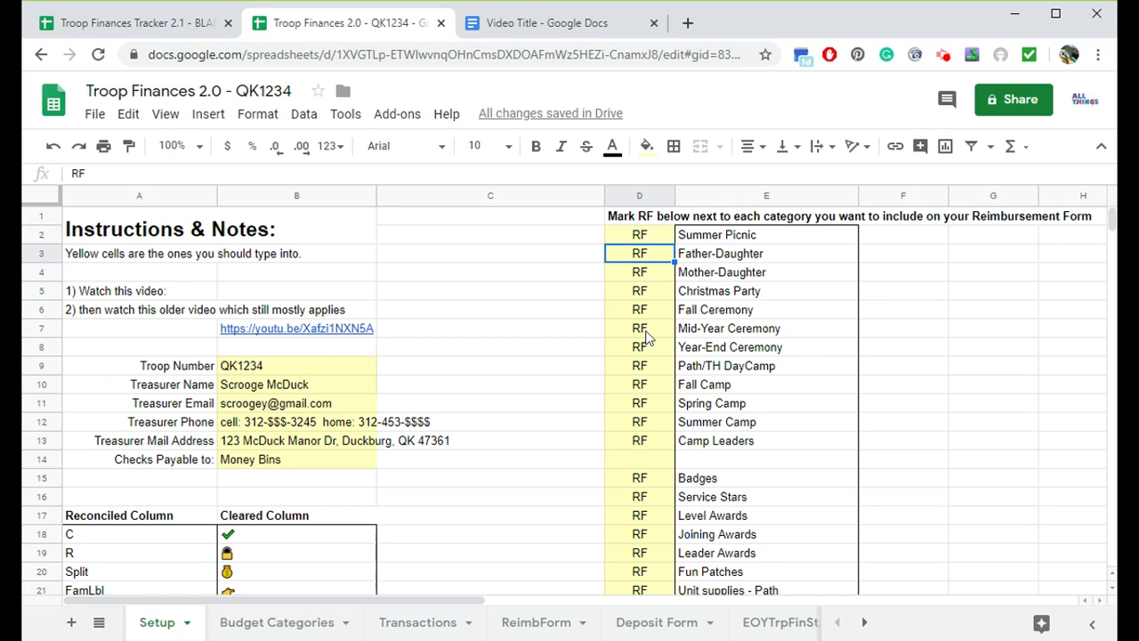
pyautogui.click(283, 628)
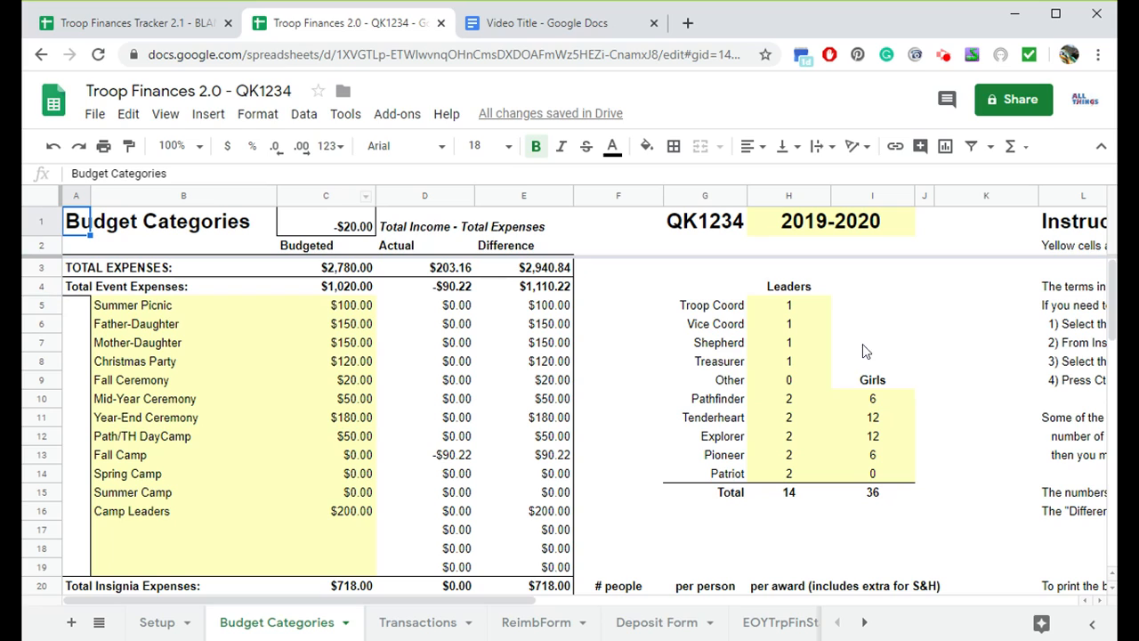
pyautogui.click(689, 236)
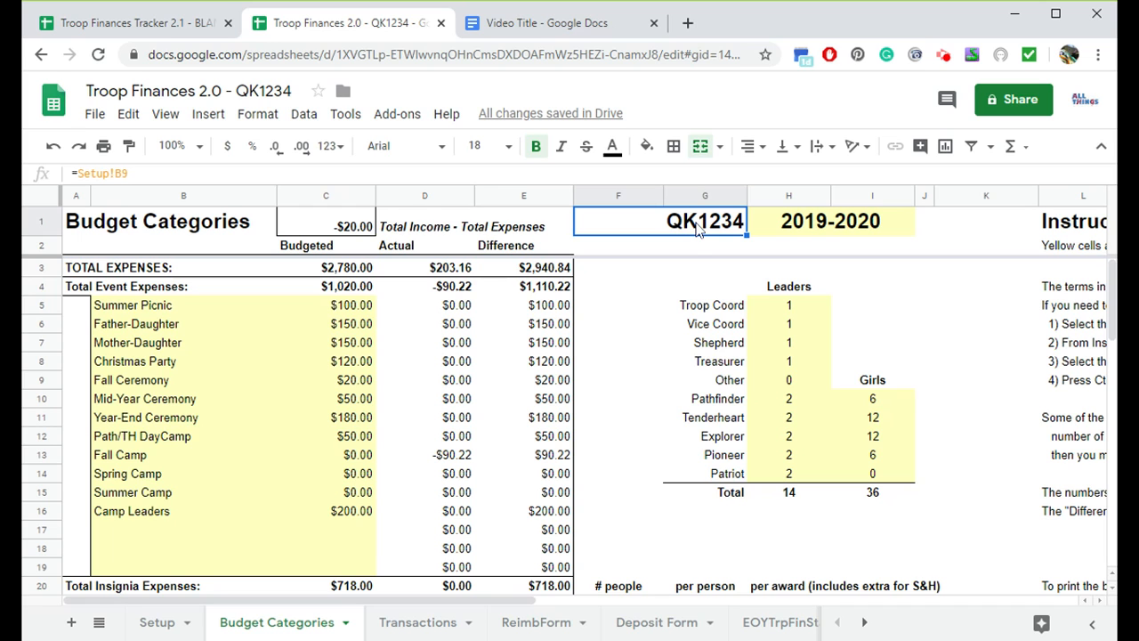
# - Review the old tracker's Transactions, reimbursement form and deposit form sheets before returning to Setup
pyautogui.click(409, 626)
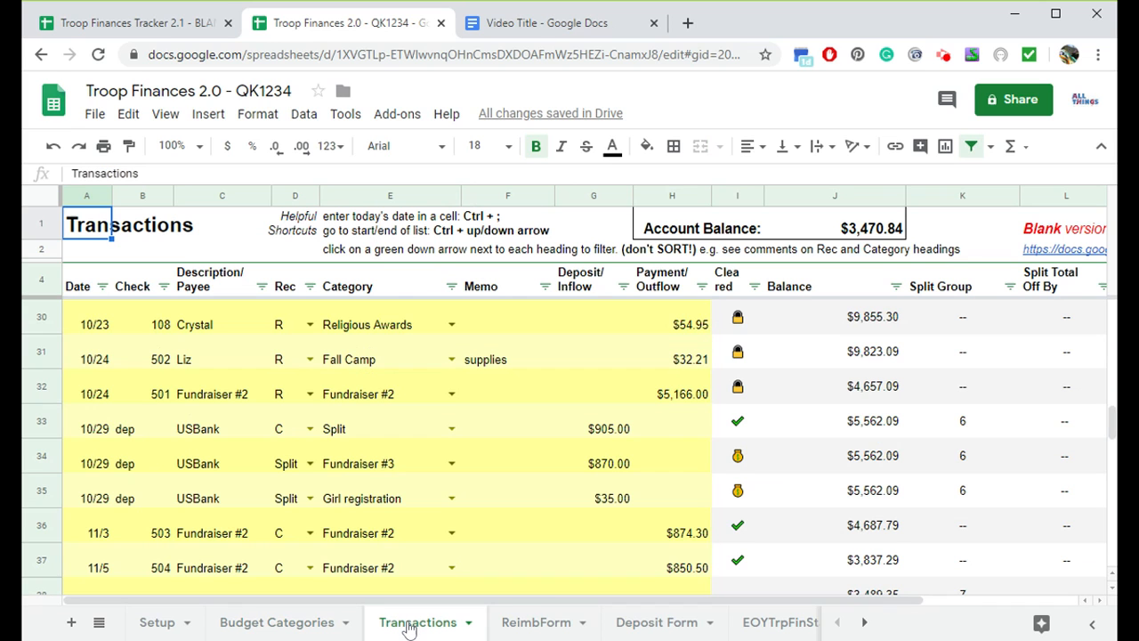
pyautogui.scroll(10, 249, 451)
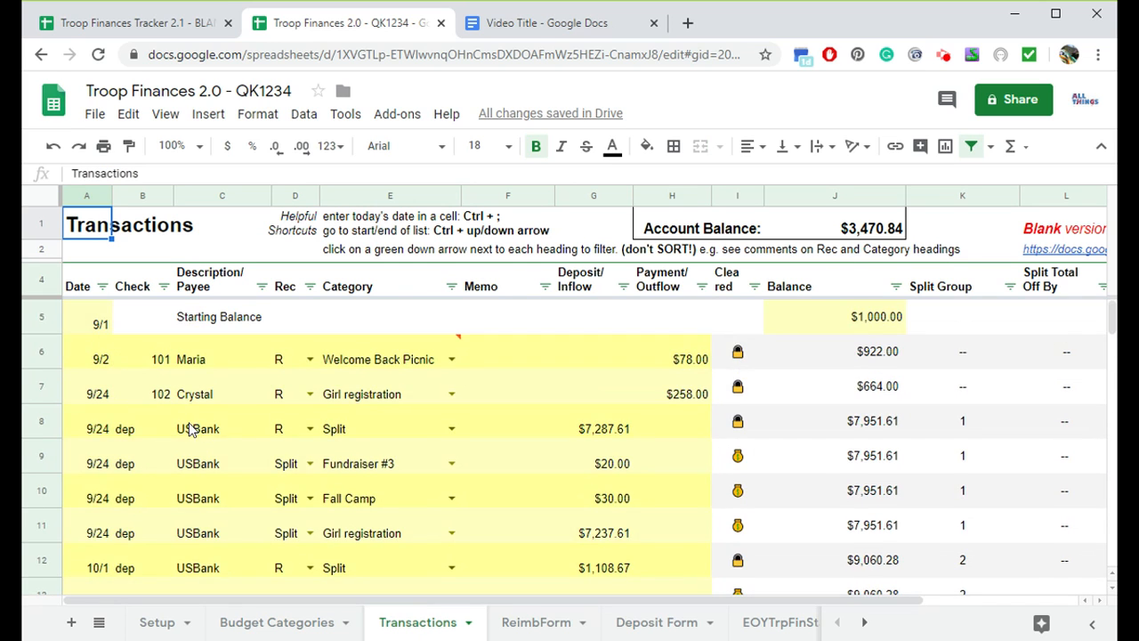
pyautogui.click(89, 324)
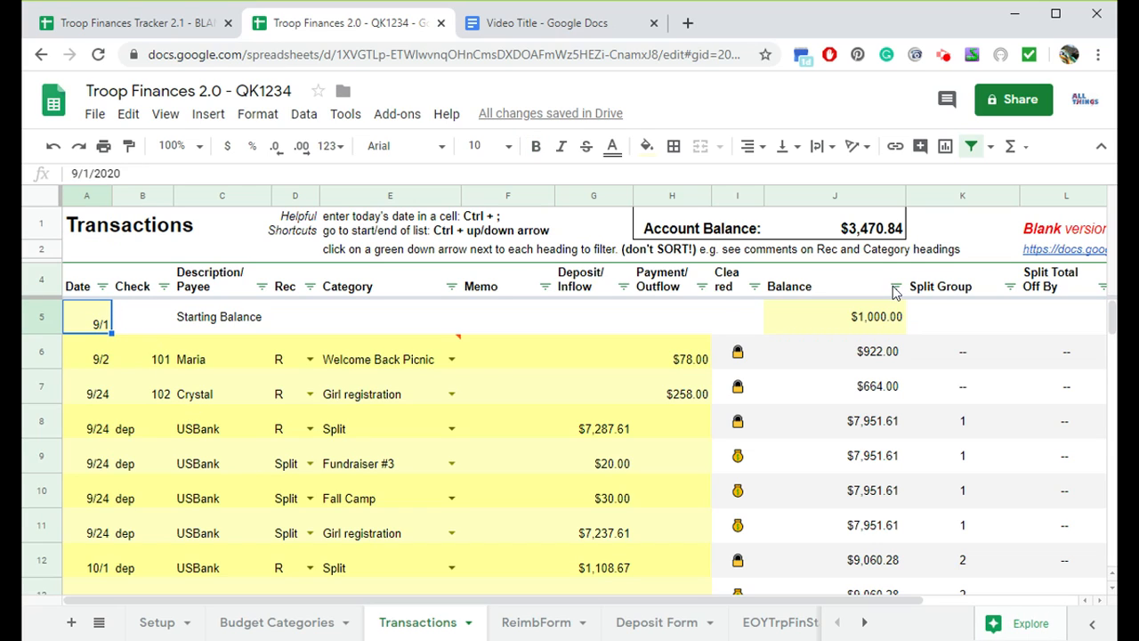
pyautogui.click(870, 318)
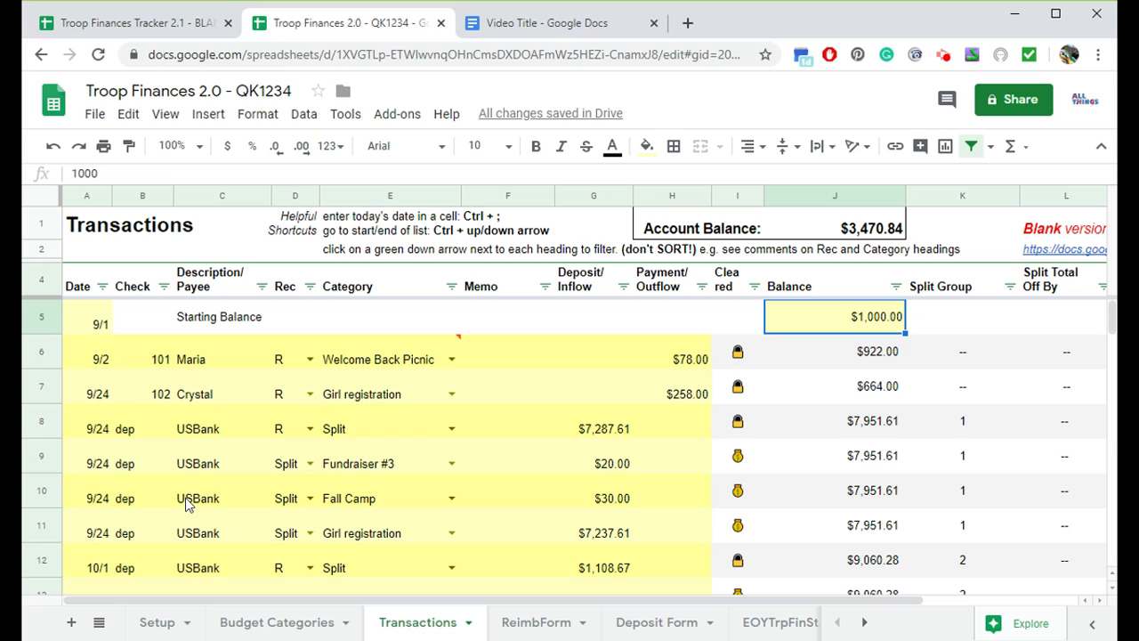
pyautogui.click(965, 428)
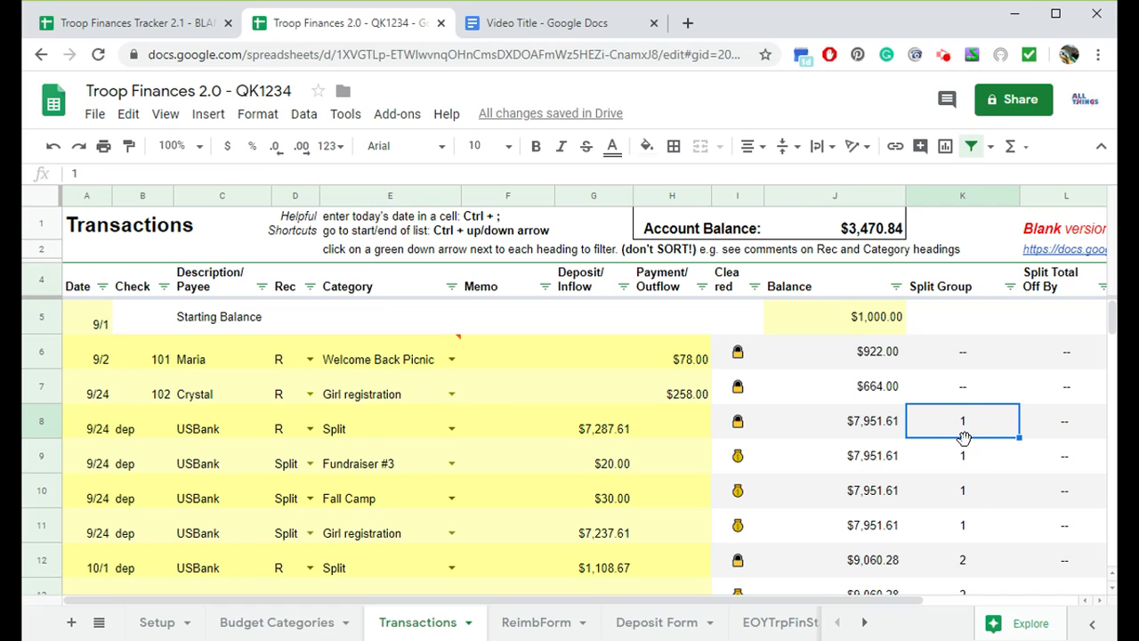
pyautogui.click(535, 625)
pyautogui.click(646, 627)
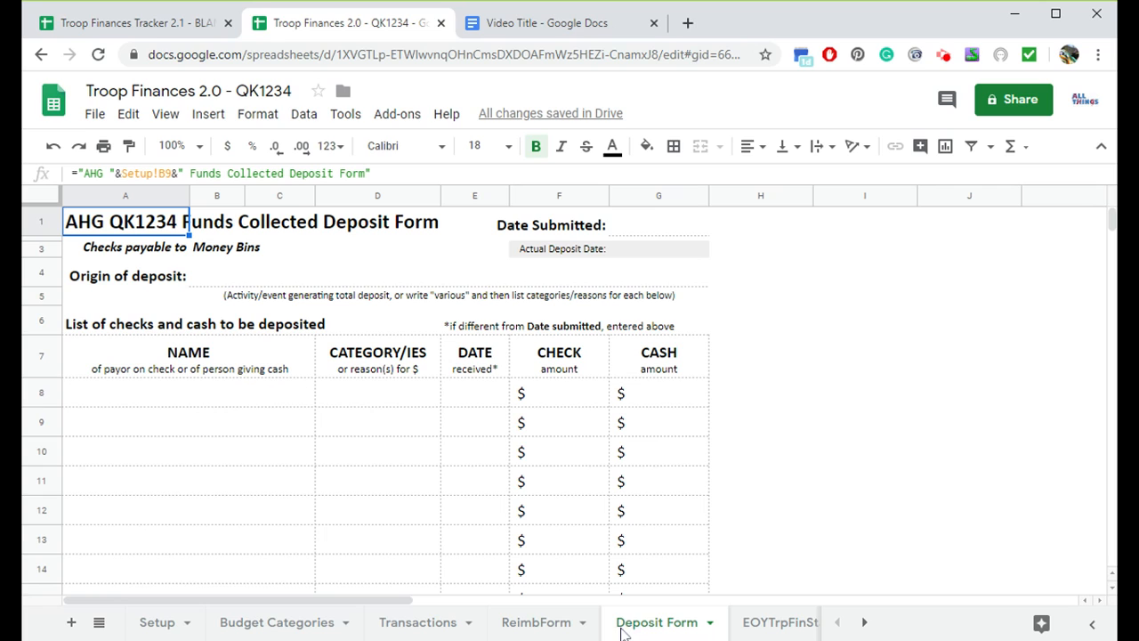
pyautogui.click(525, 627)
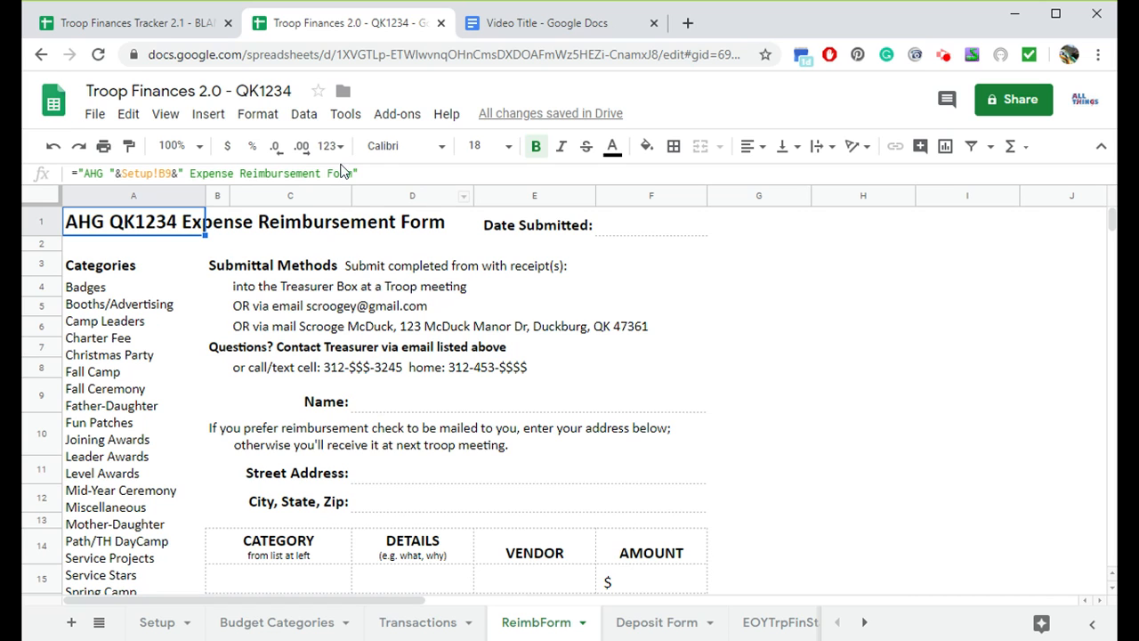
pyautogui.click(157, 624)
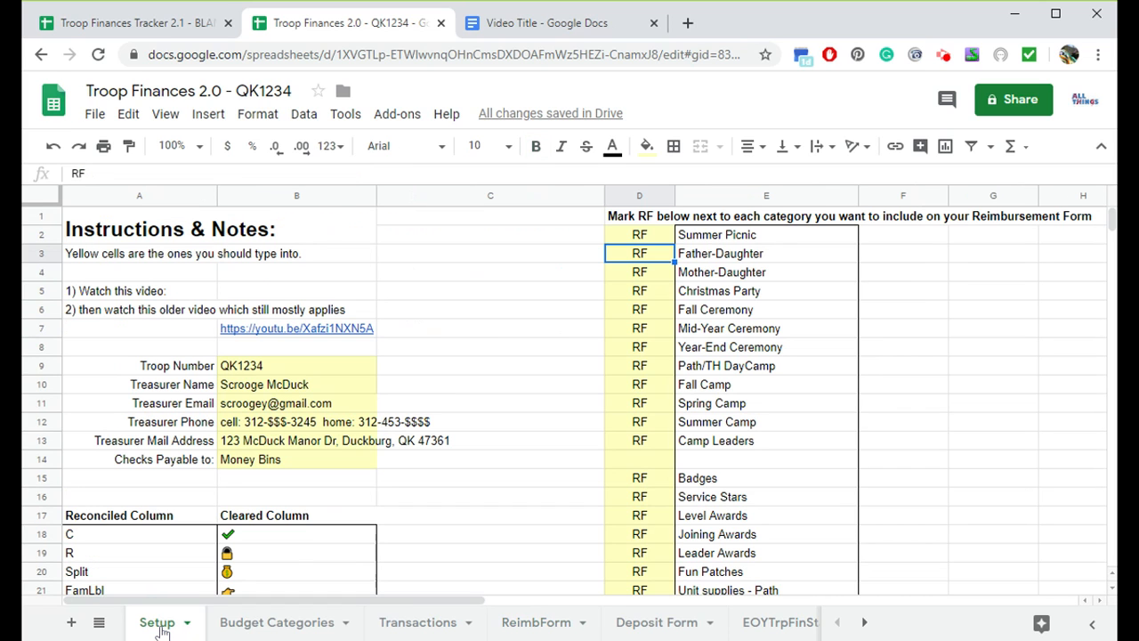
# - Make a copy of the 2.1 BLANK tracker named Troop Finances Tracker 2.1 - QK1234
pyautogui.click(129, 25)
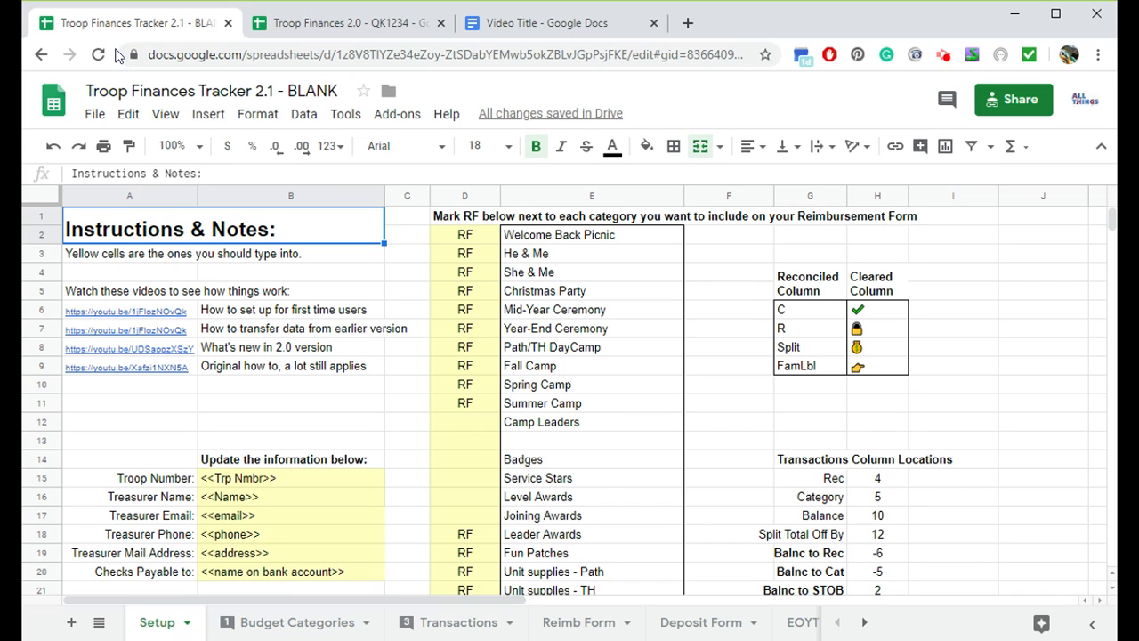
pyautogui.click(94, 115)
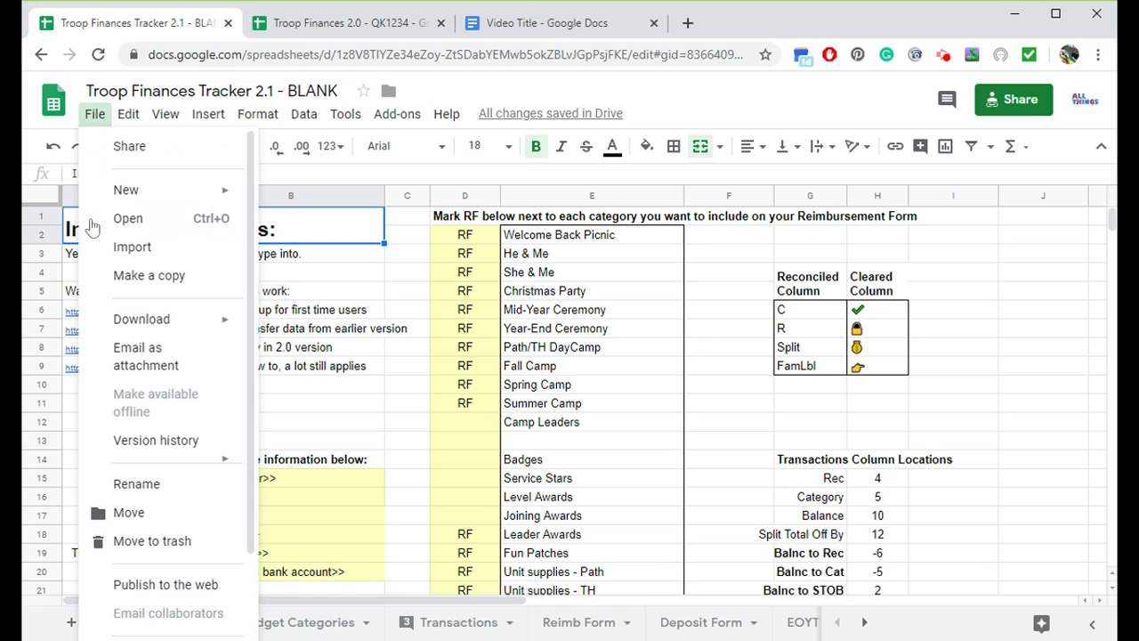
pyautogui.click(110, 277)
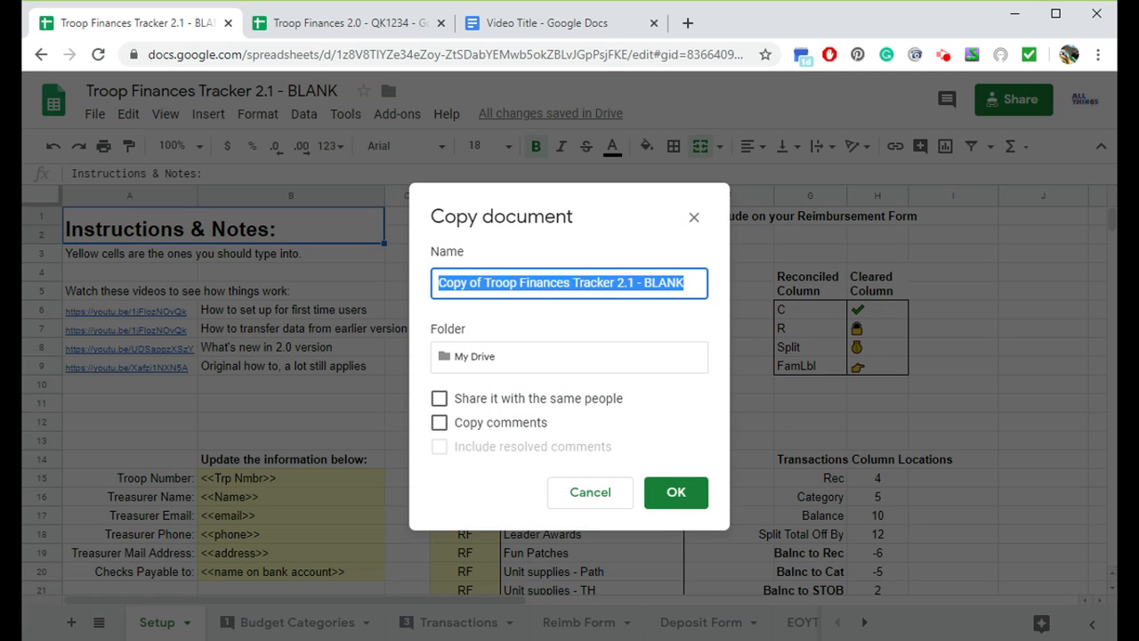
pyautogui.click(481, 283)
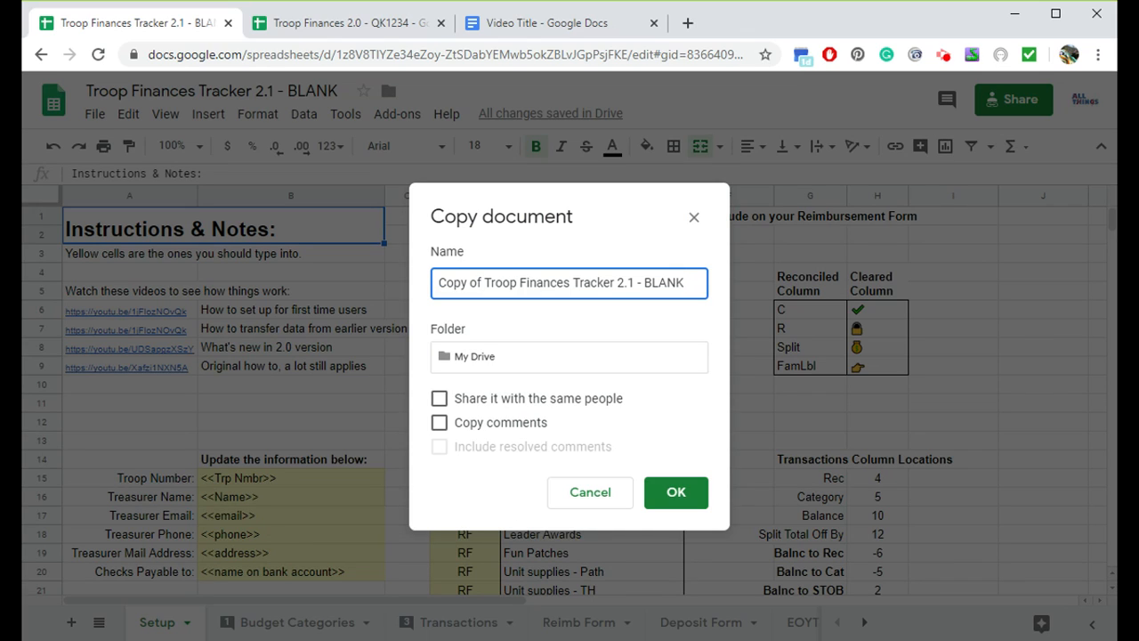
pyautogui.press('BackSpace')
pyautogui.press('BackSpace')
pyautogui.press('BackSpace')
pyautogui.press('BackSpace')
pyautogui.press('BackSpace')
pyautogui.press('BackSpace')
pyautogui.press('BackSpace')
pyautogui.press('BackSpace')
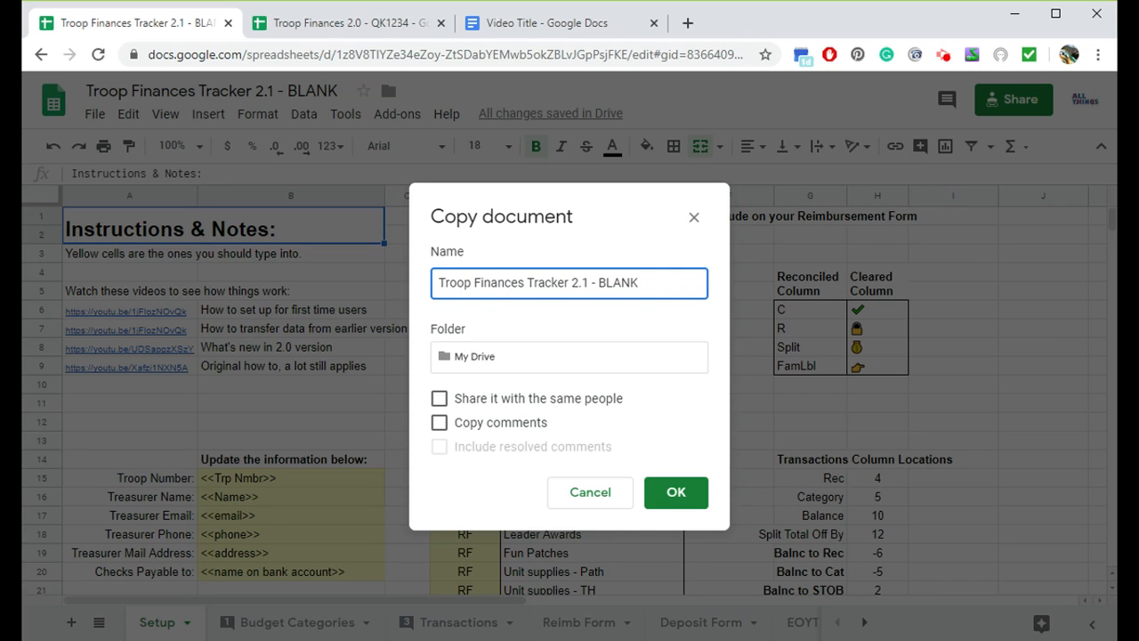
pyautogui.doubleClick(618, 283)
pyautogui.write('QK1234')
pyautogui.click(676, 493)
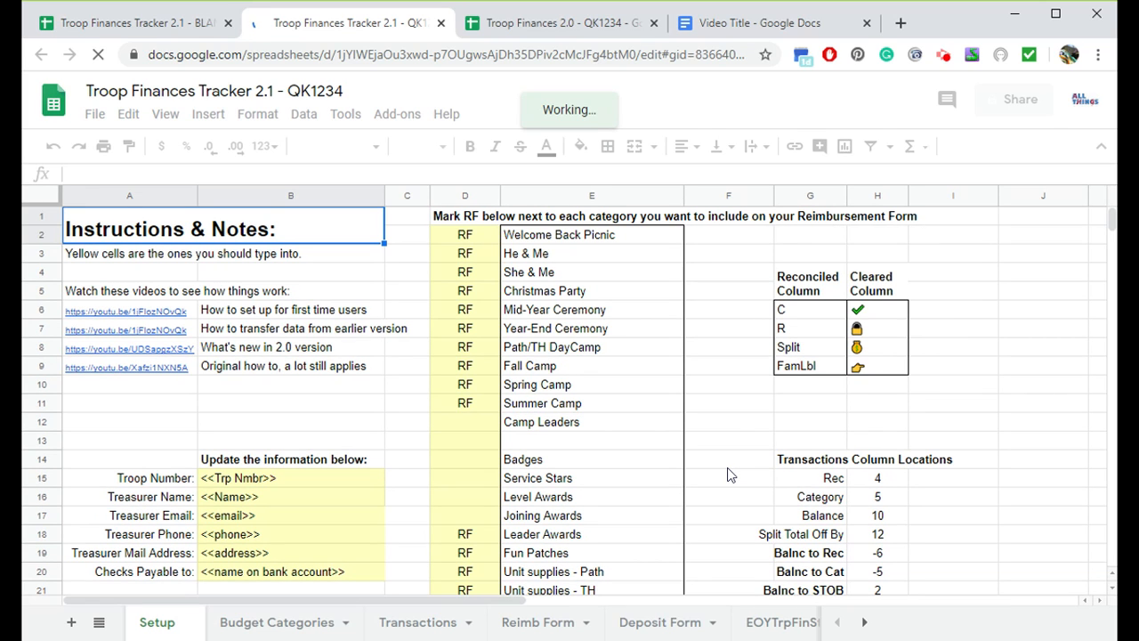
# - Copy the troop number, treasurer details and checks-payable cells from the old Setup sheet into the new copy's matching fields
pyautogui.click(538, 22)
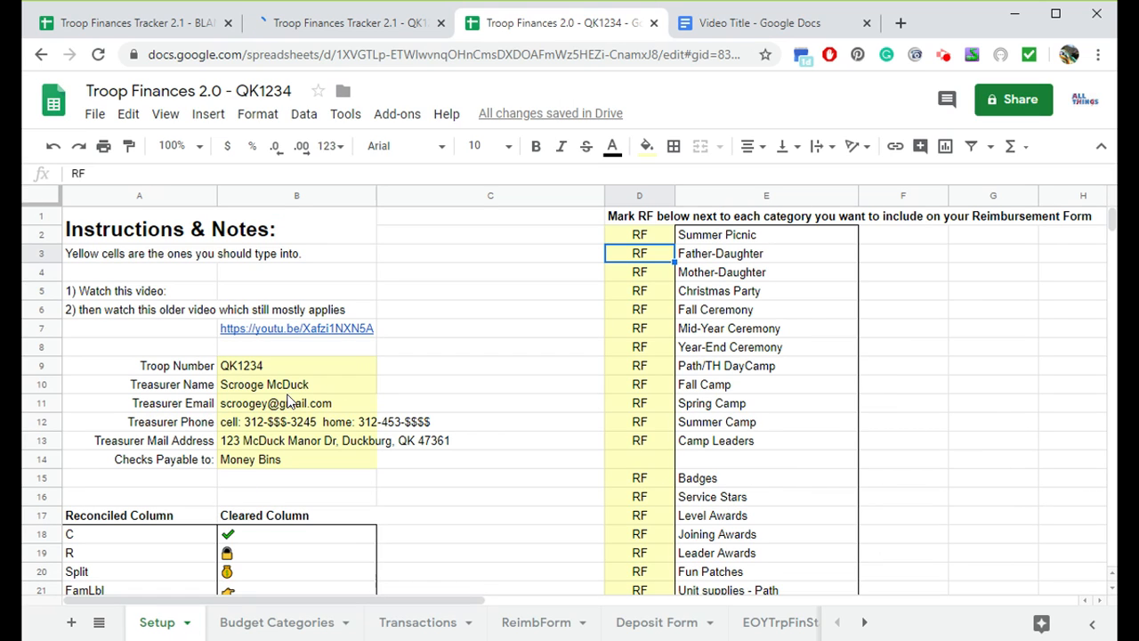
pyautogui.click(293, 365)
pyautogui.keyDown('shift'); pyautogui.click(280, 460); pyautogui.keyUp('shift')
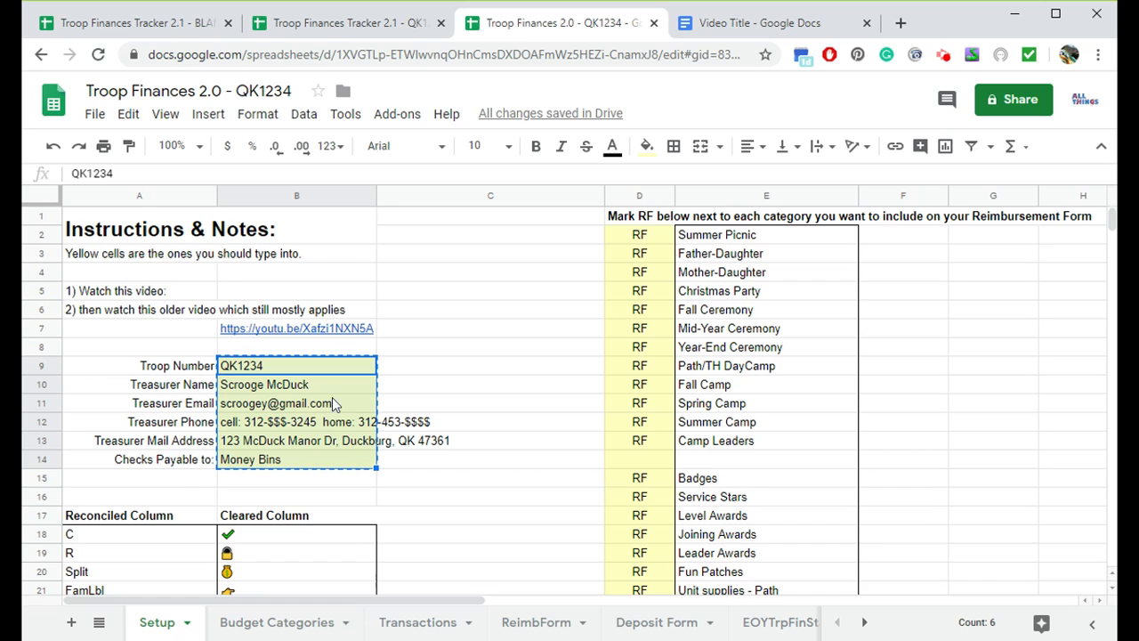
pyautogui.click(129, 115)
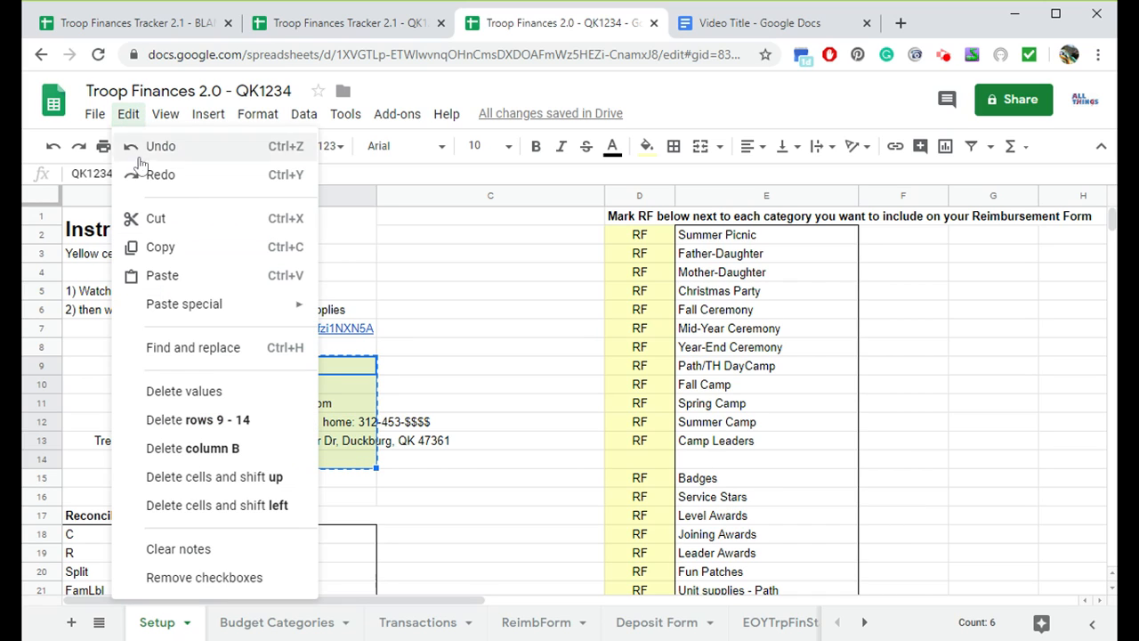
pyautogui.click(128, 113)
pyautogui.click(360, 32)
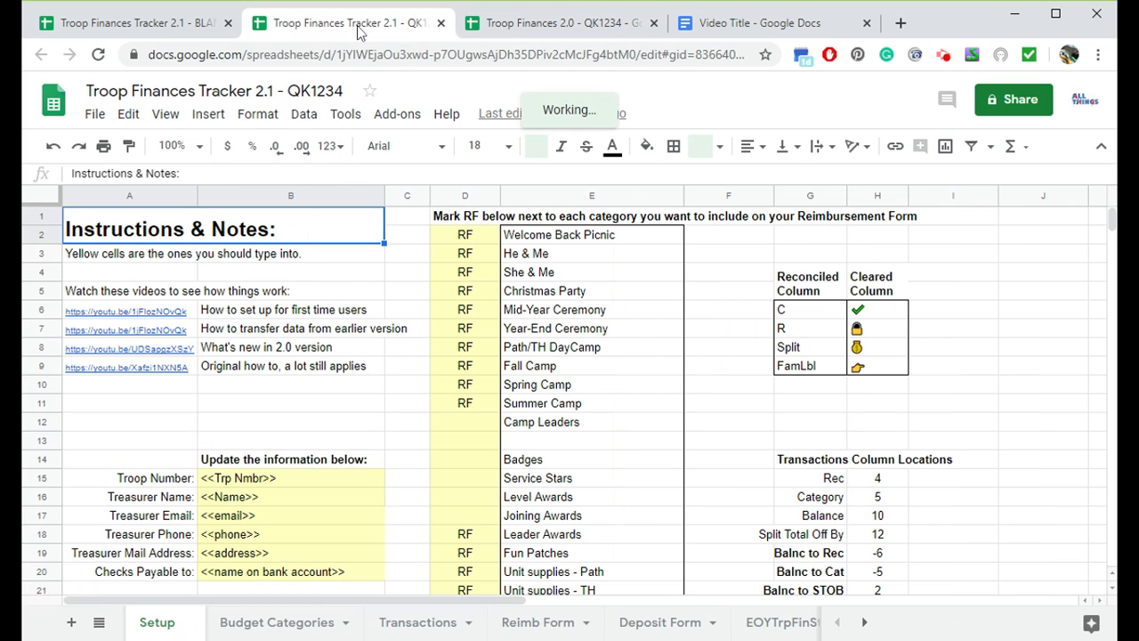
pyautogui.click(238, 480)
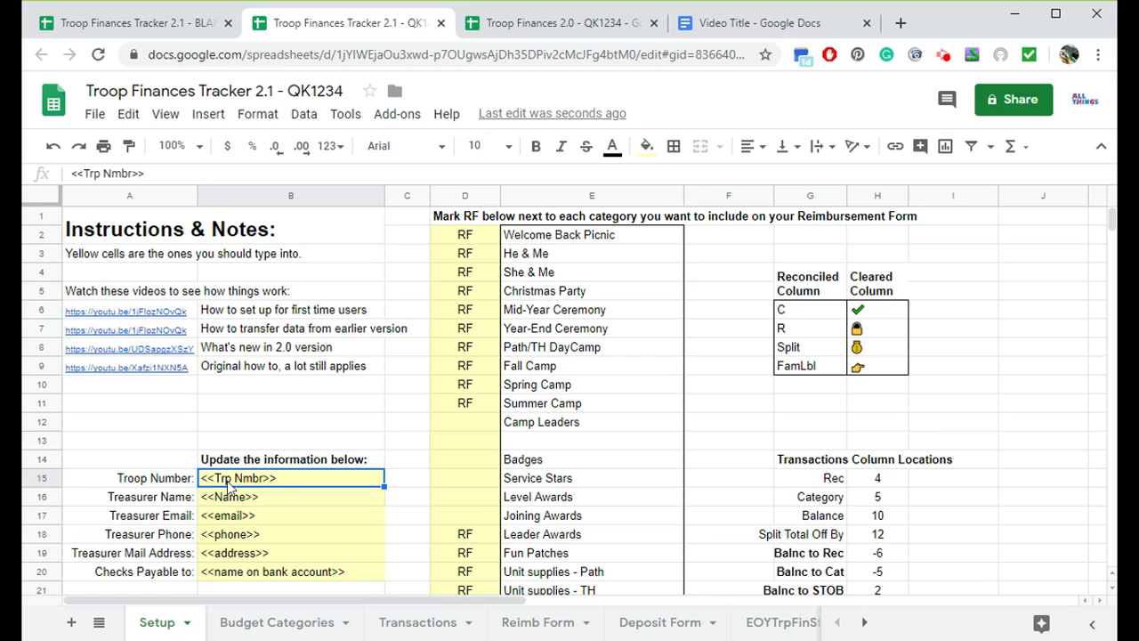
pyautogui.hotkey('ctrl', 'v')
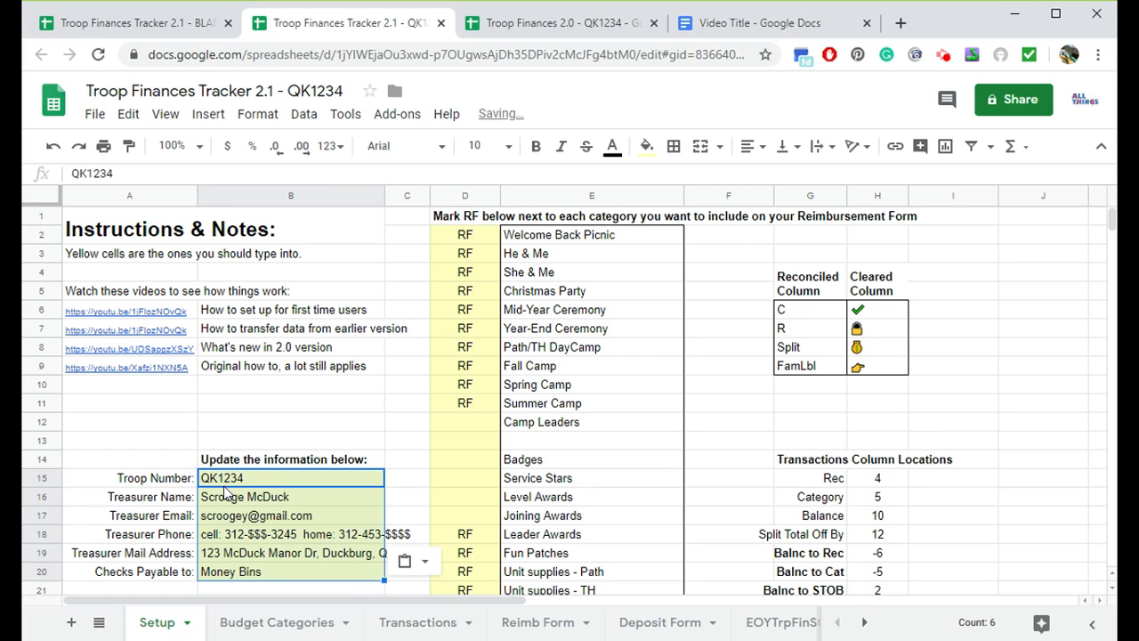
# - Copy the whole RF marks column from the old Setup sheet and paste it over the new copy's RF column
pyautogui.click(547, 31)
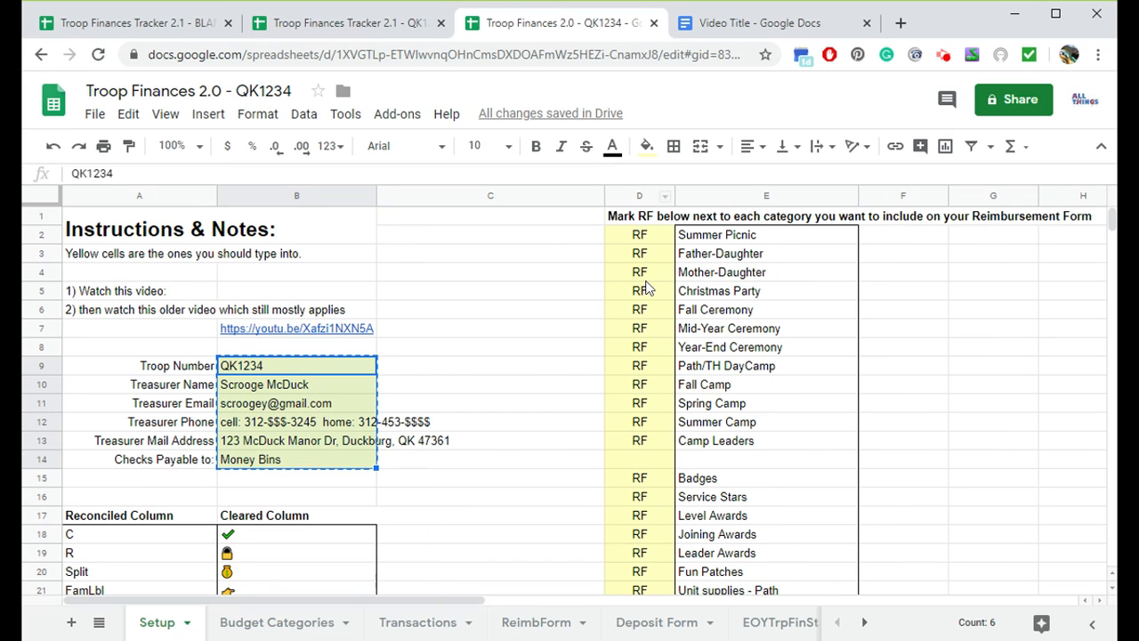
pyautogui.scroll(-1, 635, 431)
pyautogui.scroll(1, 637, 430)
pyautogui.click(637, 195)
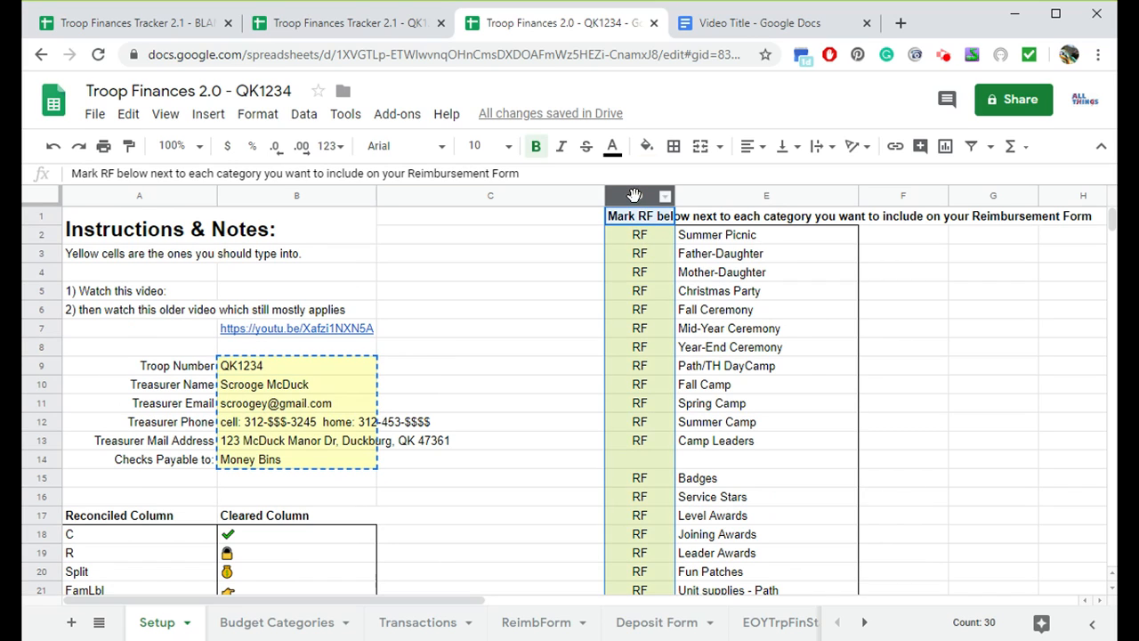
pyautogui.click(354, 23)
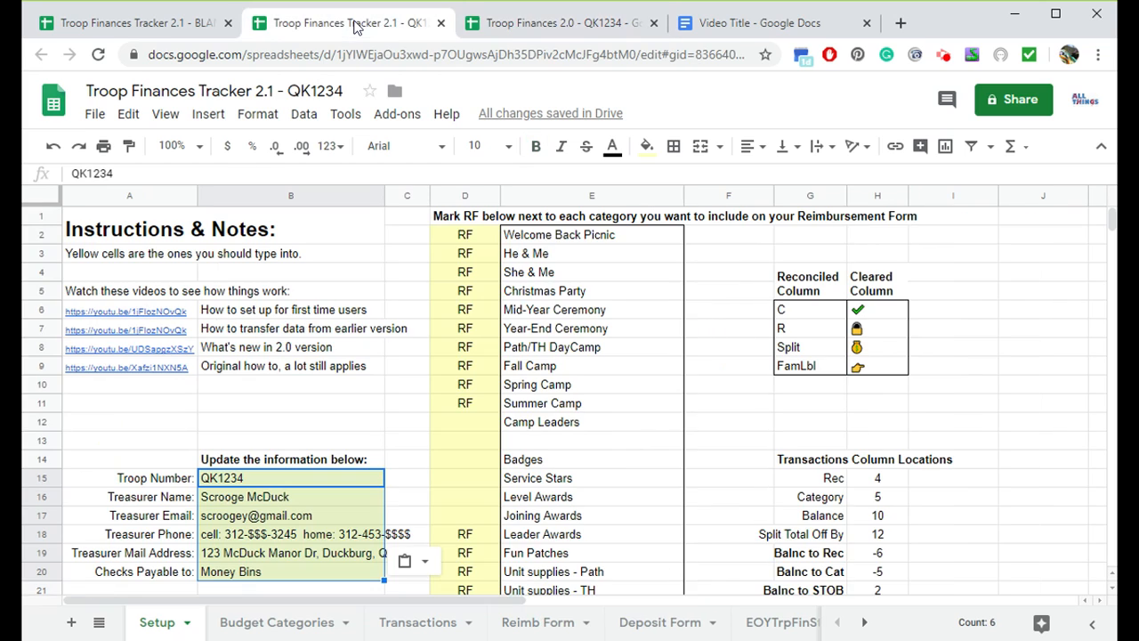
pyautogui.click(459, 192)
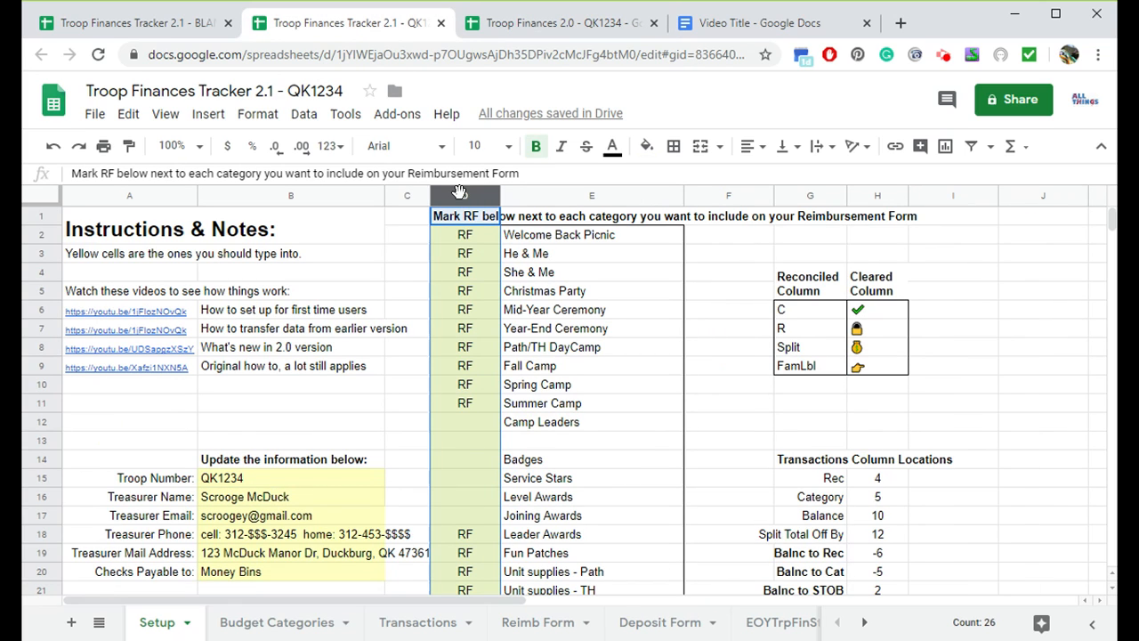
pyautogui.hotkey('ctrl', 'v')
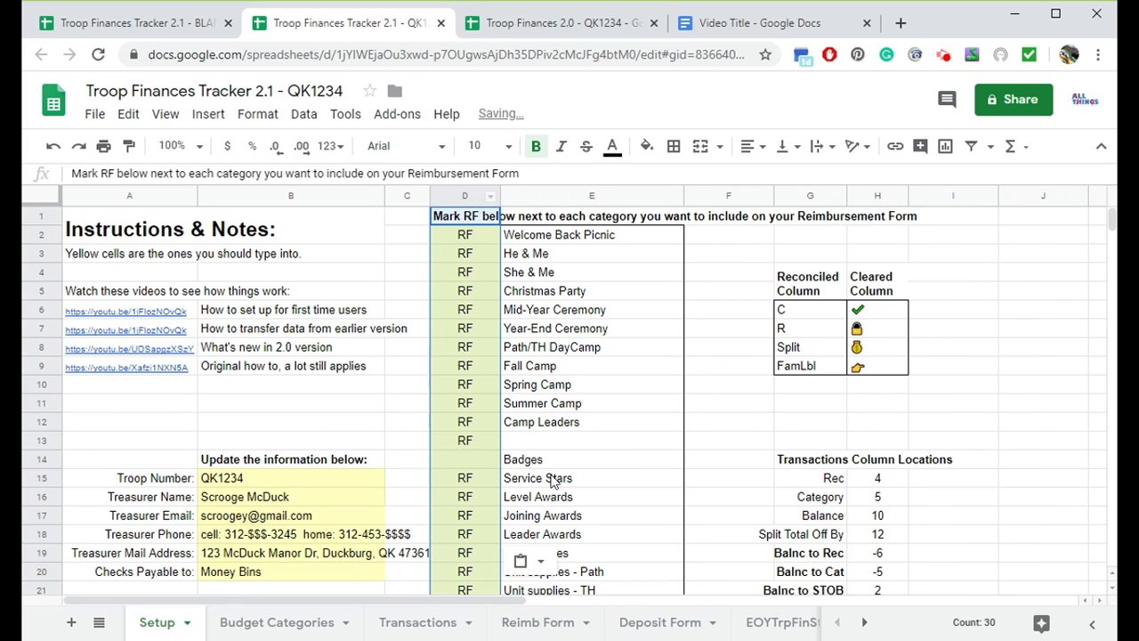
# - Check the pasted RF marks against the new category list, then open the new copy's Budget Categories sheet
pyautogui.click(463, 441)
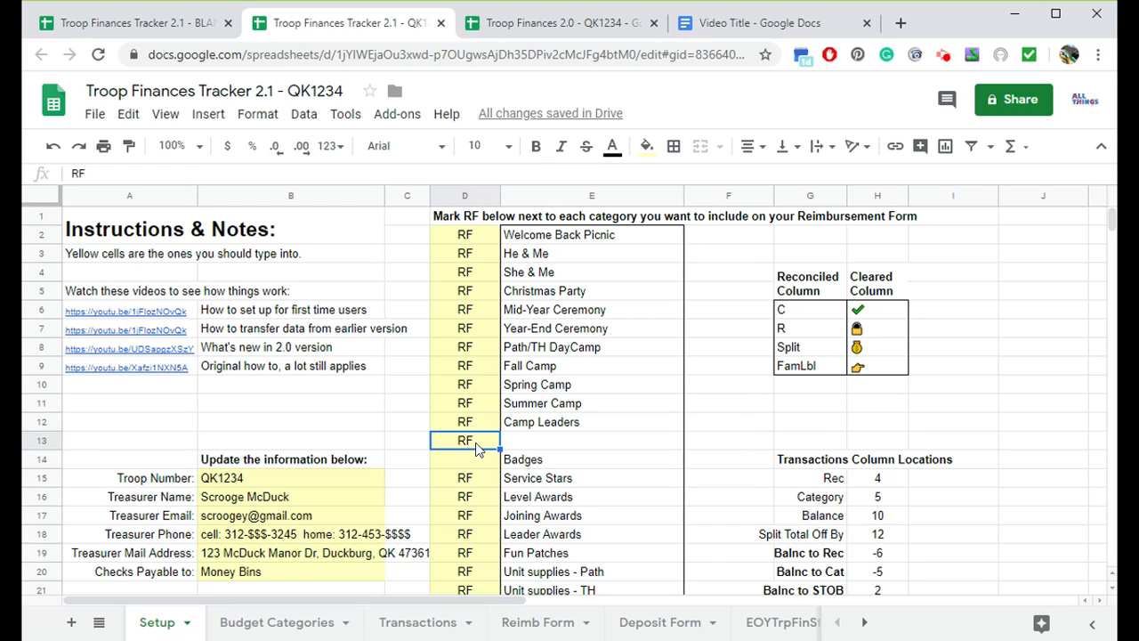
pyautogui.click(517, 438)
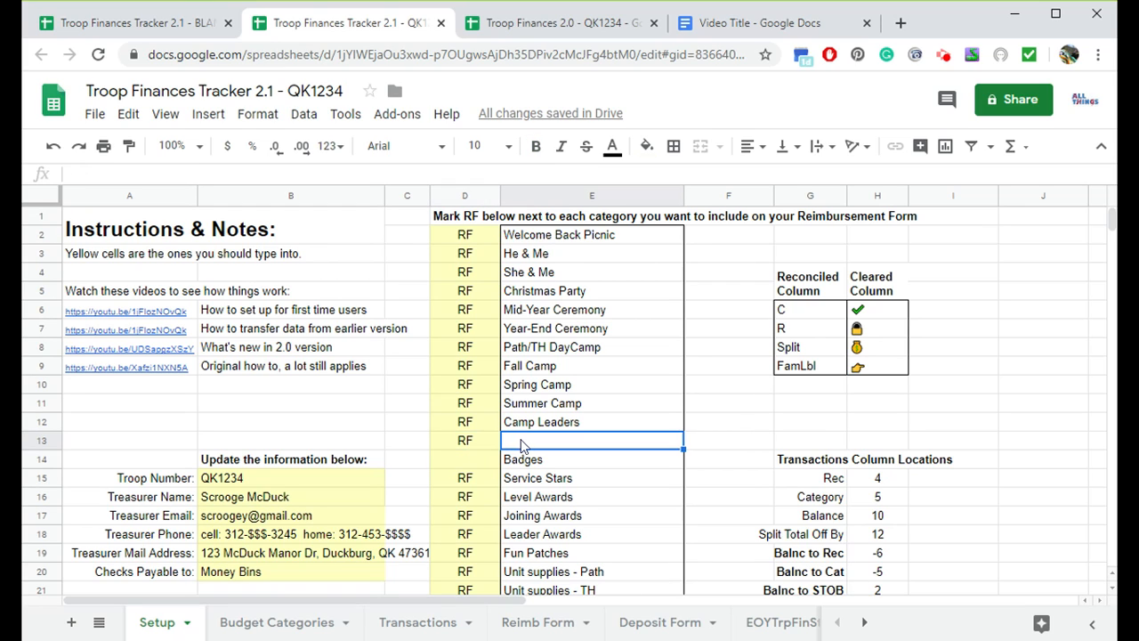
pyautogui.click(526, 313)
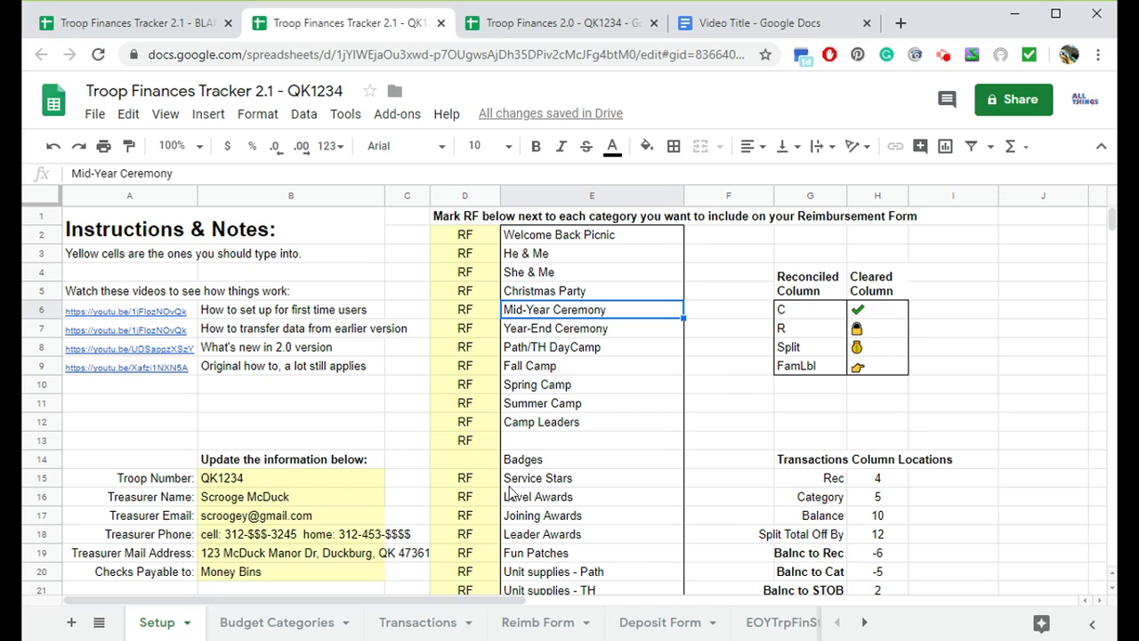
pyautogui.click(290, 622)
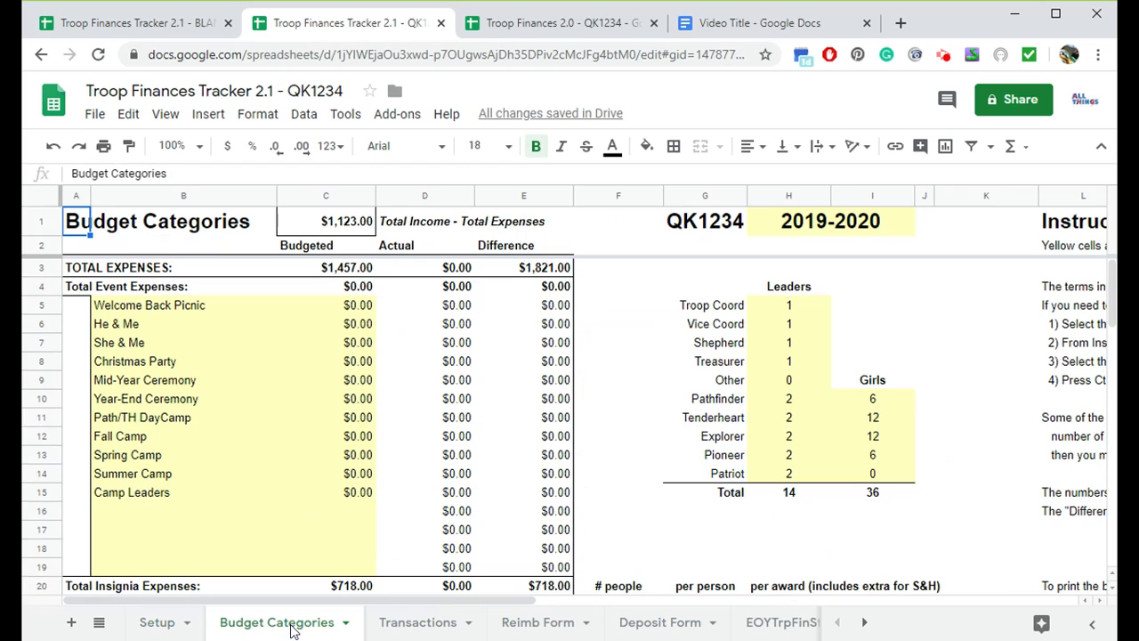
# - Copy the entire old Budget Categories sheet and paste it over the new copy's Budget Categories sheet
pyautogui.click(536, 27)
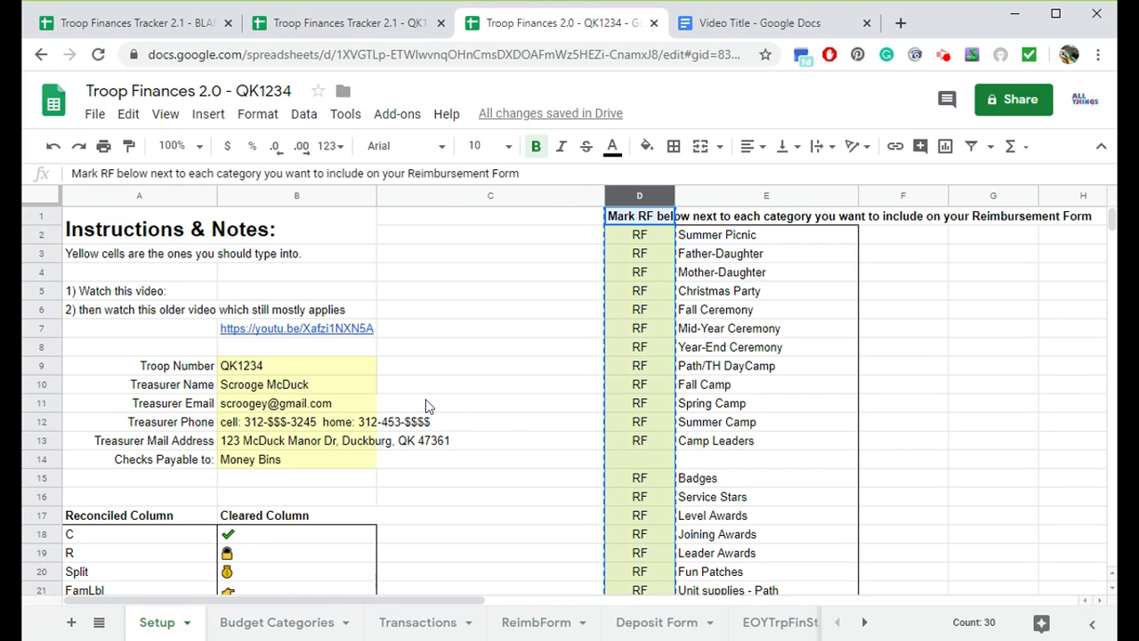
pyautogui.click(289, 626)
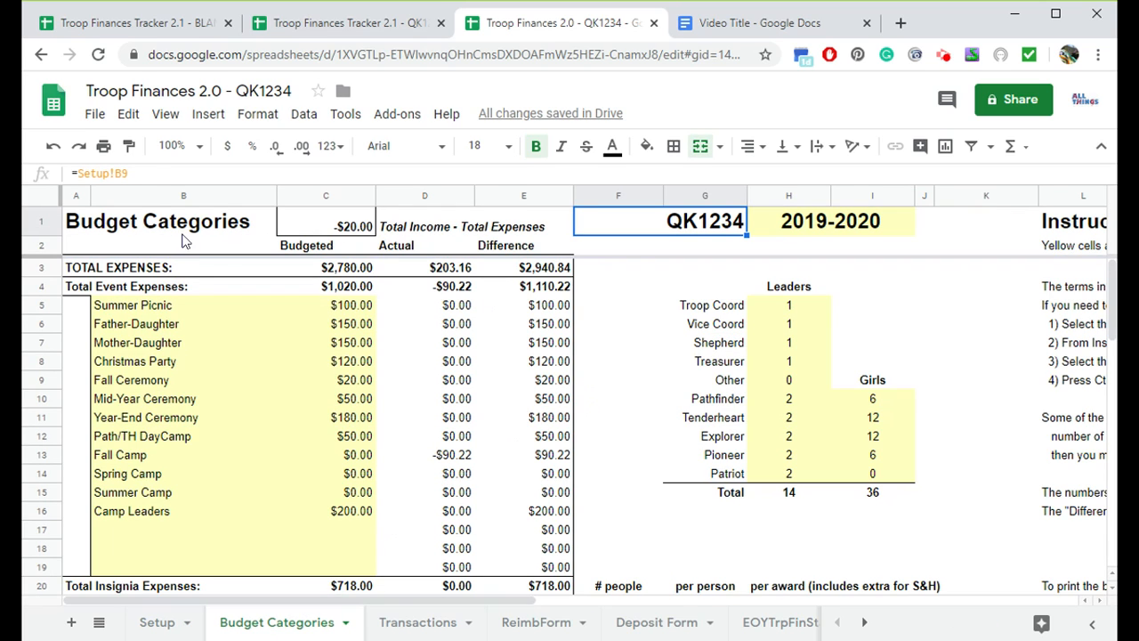
pyautogui.hotkey('shift', 'Right')
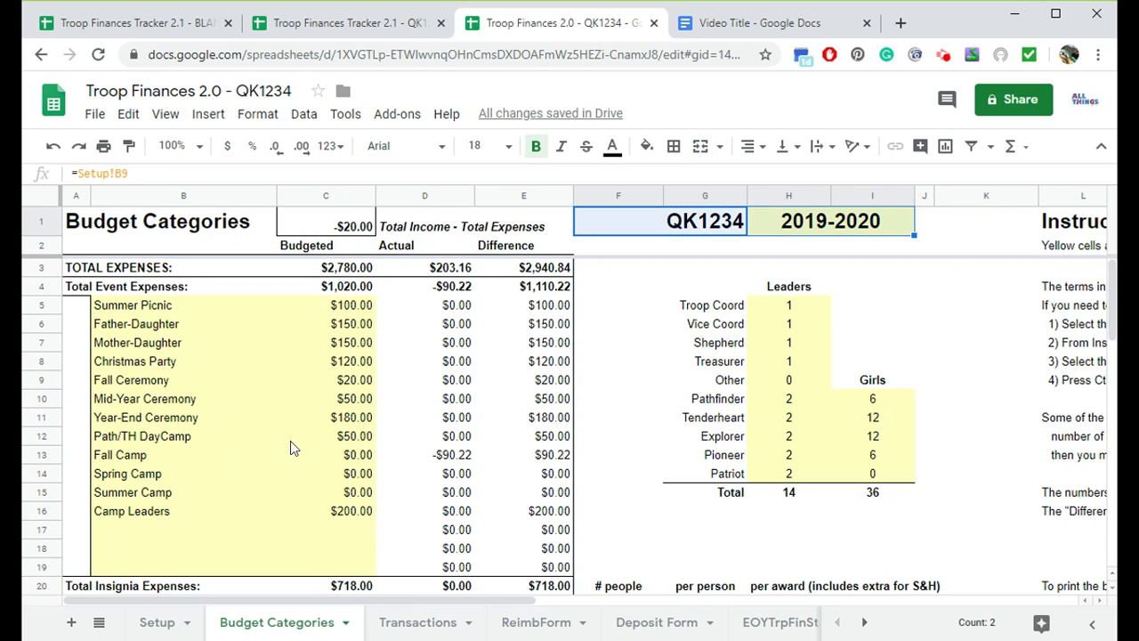
pyautogui.hotkey('ctrl', 'a')
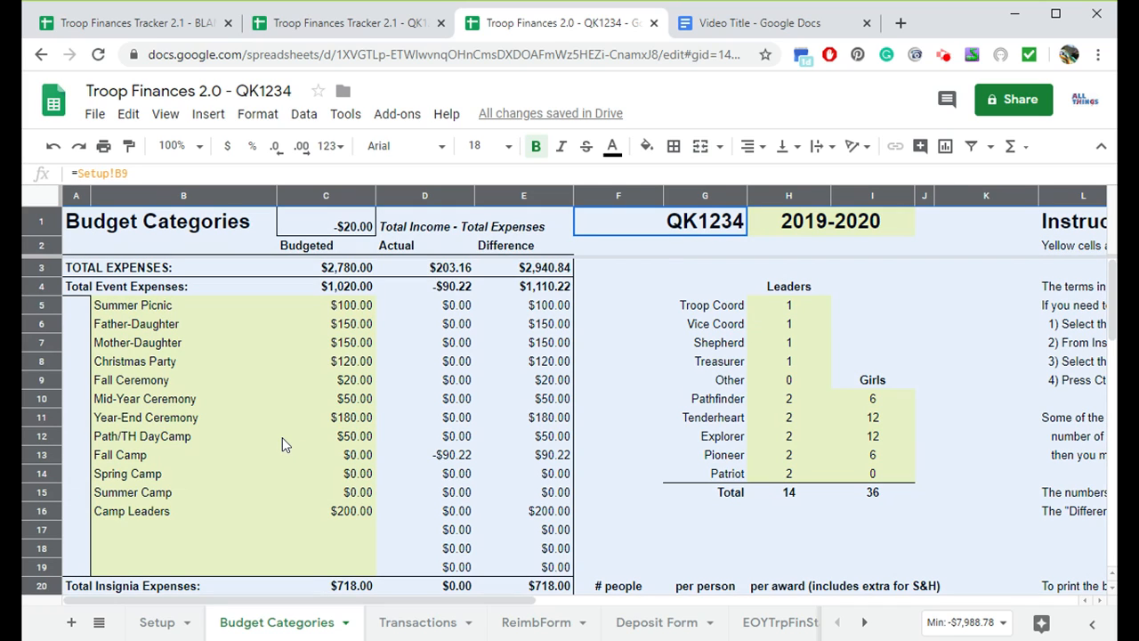
pyautogui.click(269, 425)
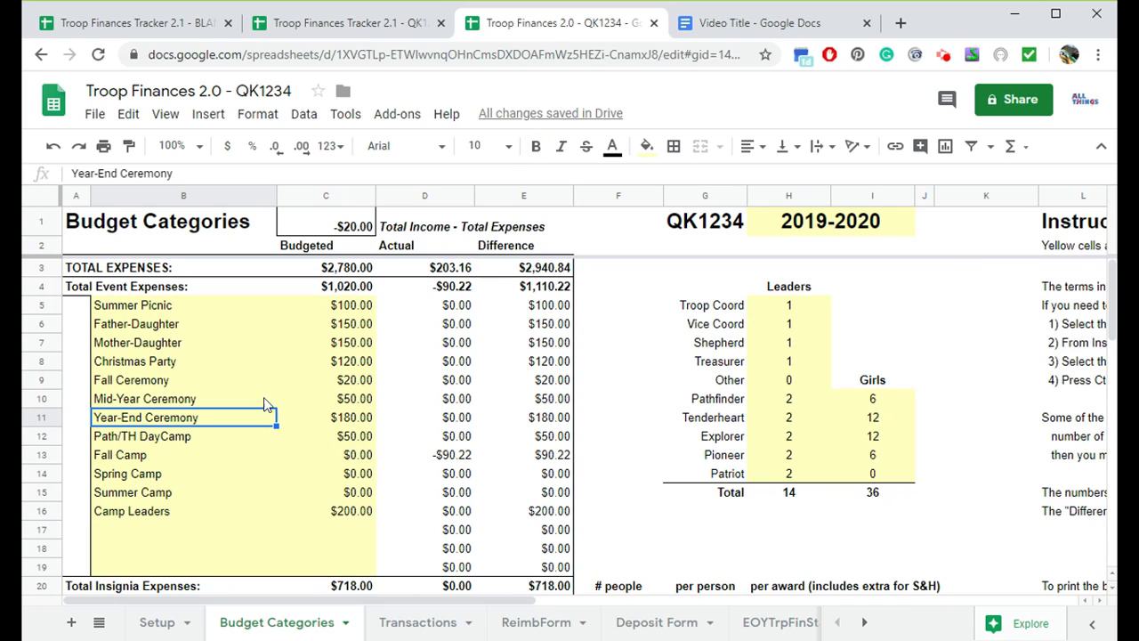
pyautogui.click(42, 194)
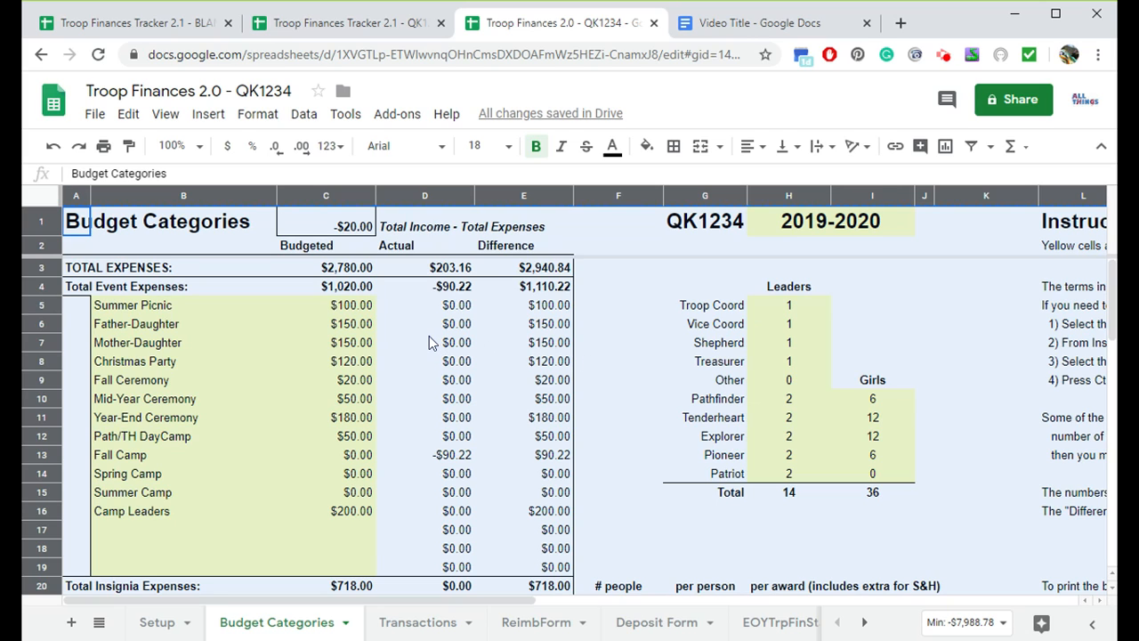
pyautogui.click(354, 25)
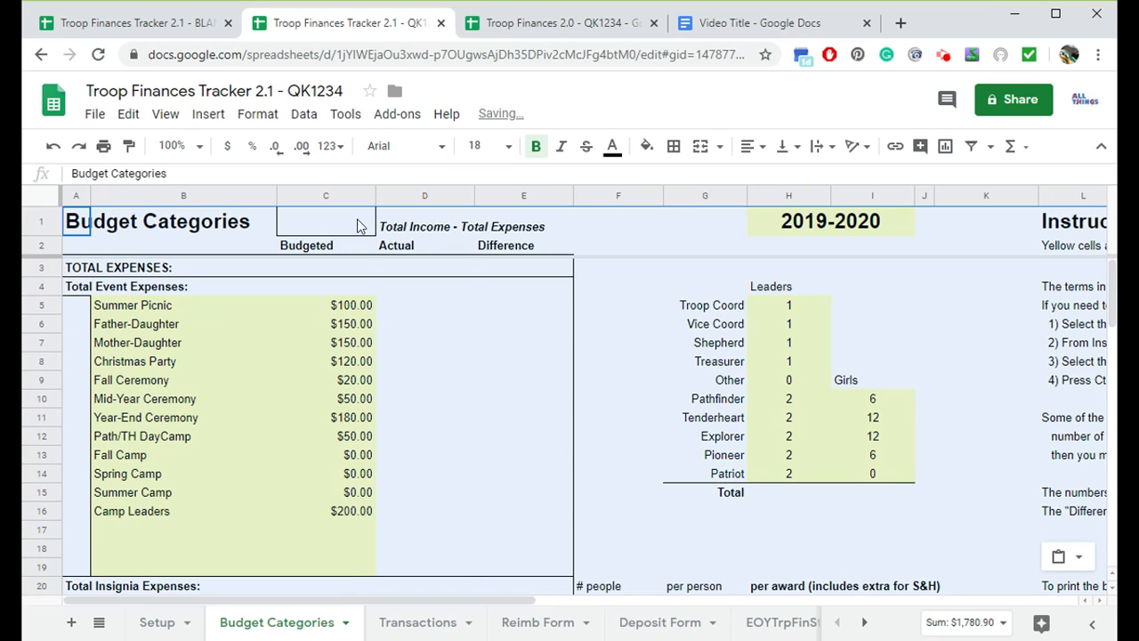
pyautogui.click(699, 227)
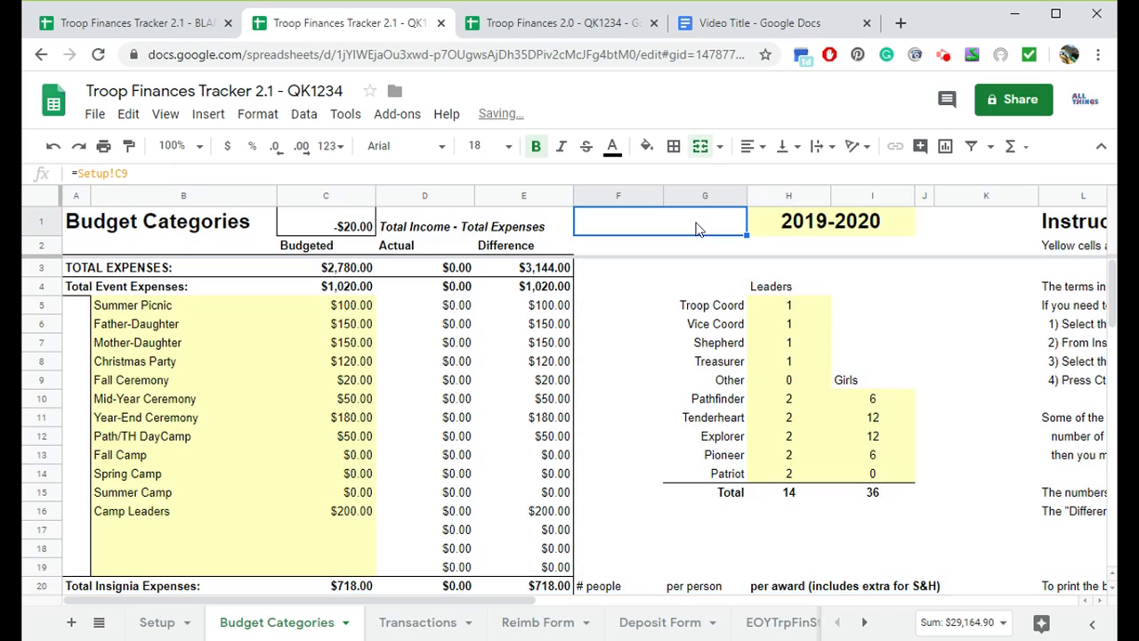
# - Point the new Budget Categories troop number heading to the Setup sheet's troop number cell with =Setup!B15
pyautogui.click(537, 30)
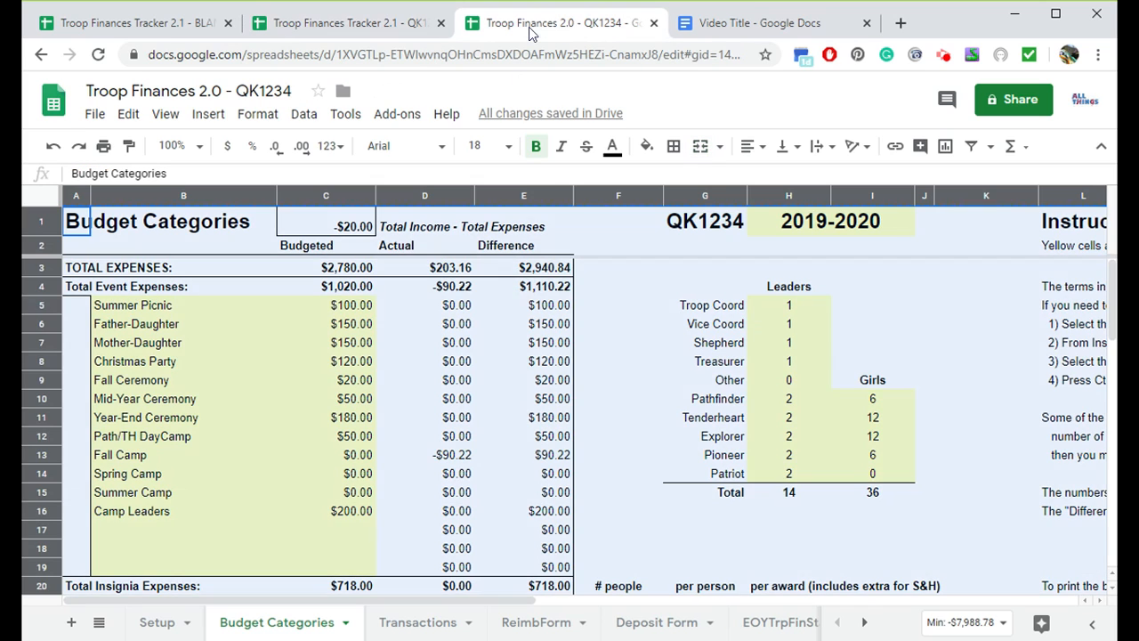
pyautogui.click(675, 231)
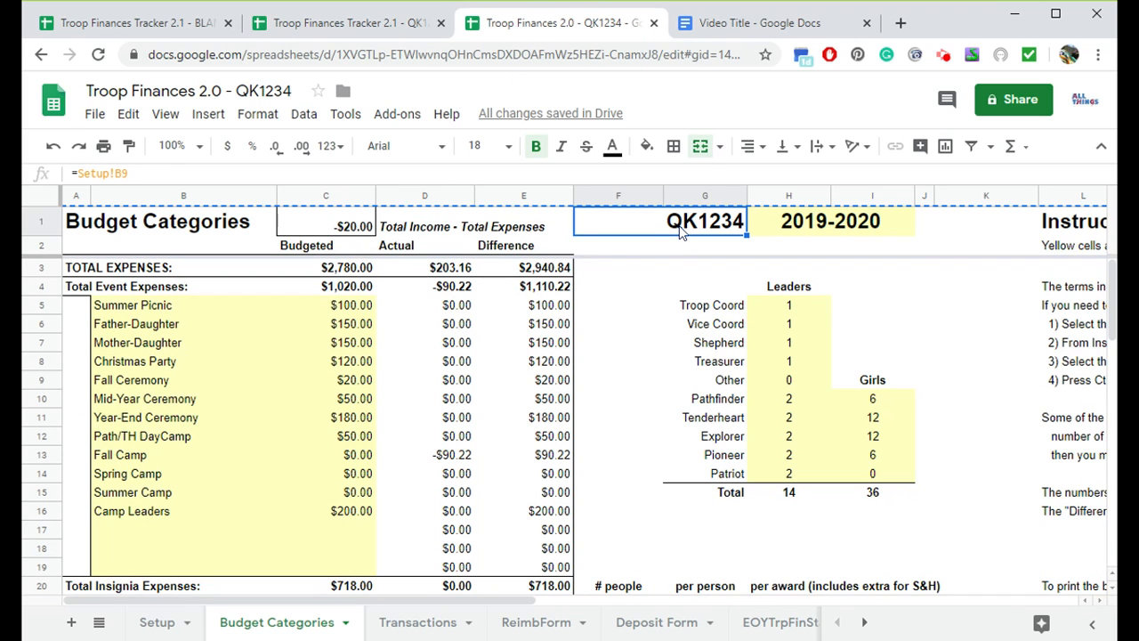
pyautogui.click(355, 24)
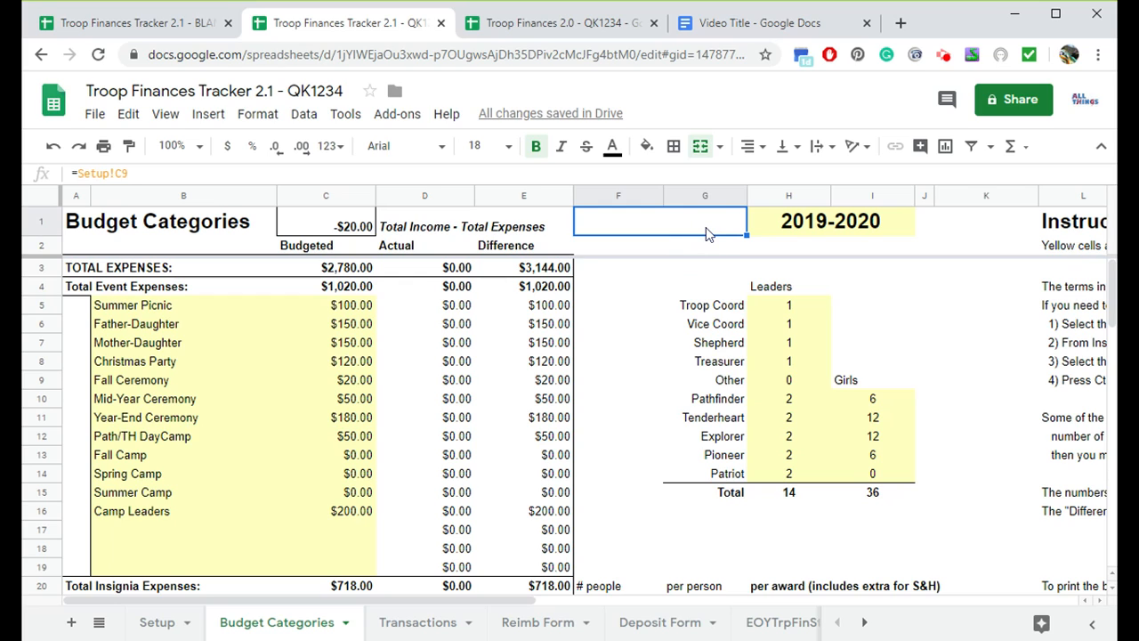
pyautogui.write('=')
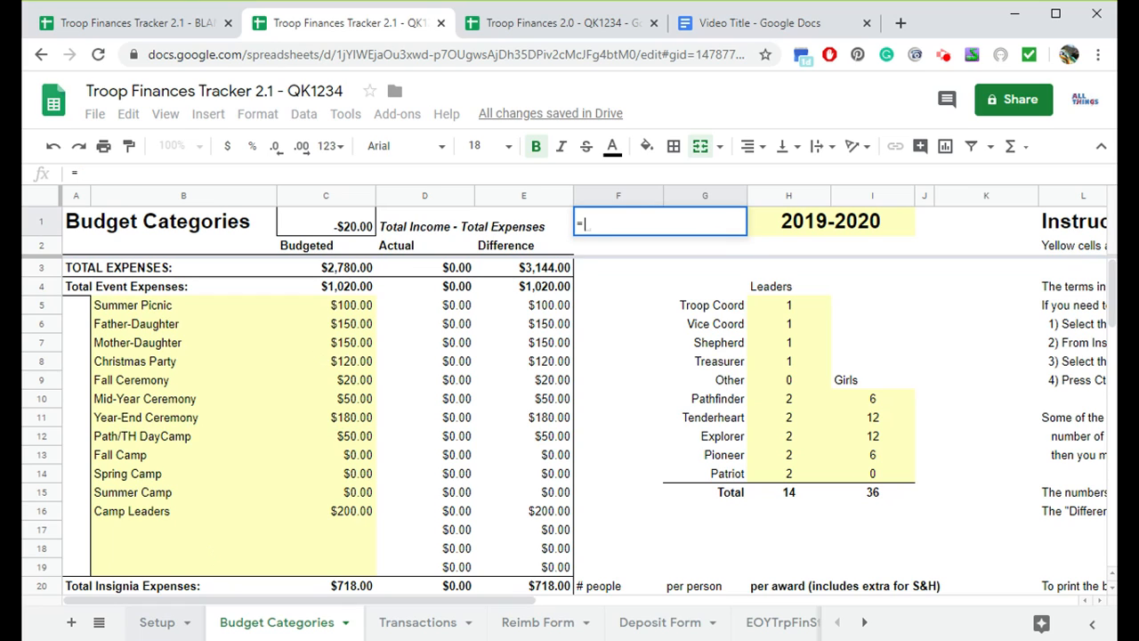
pyautogui.click(156, 626)
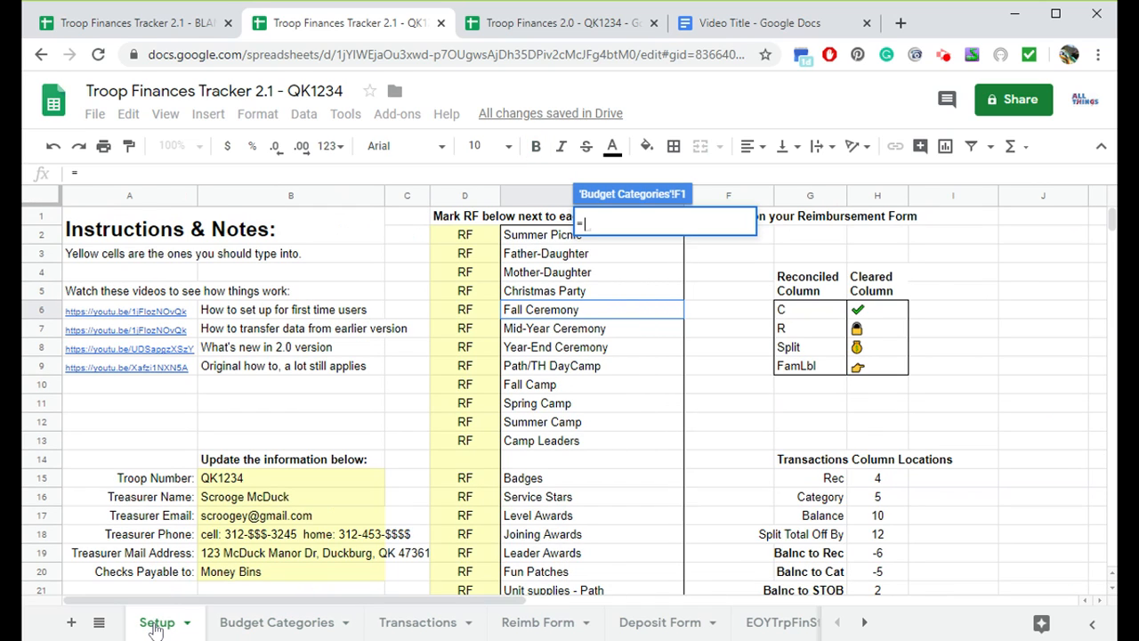
pyautogui.click(250, 479)
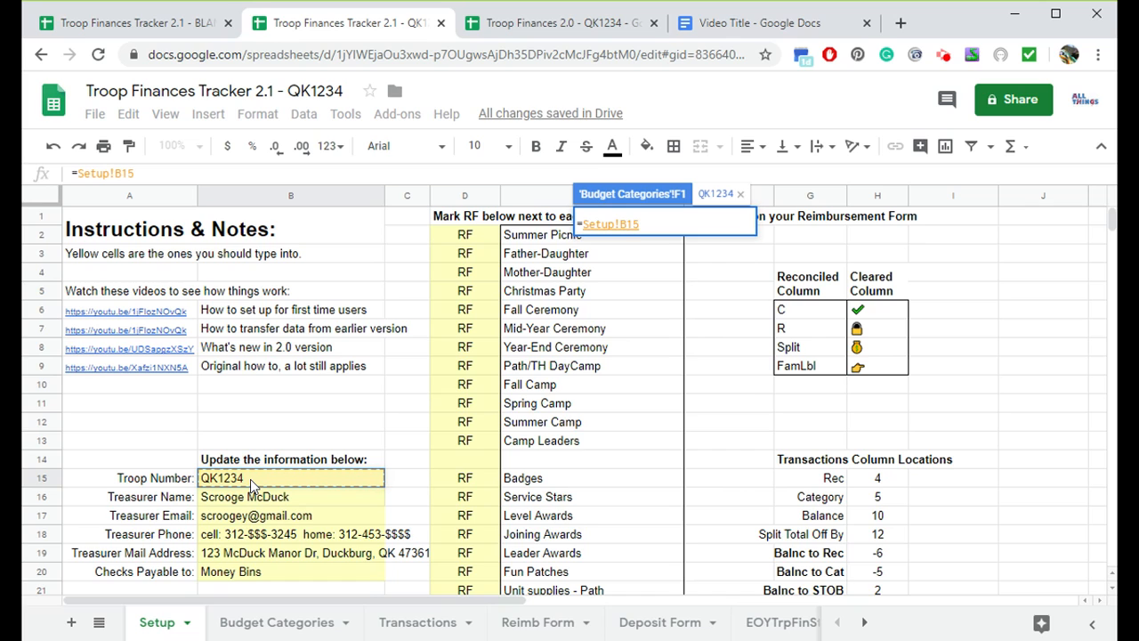
pyautogui.press('Return')
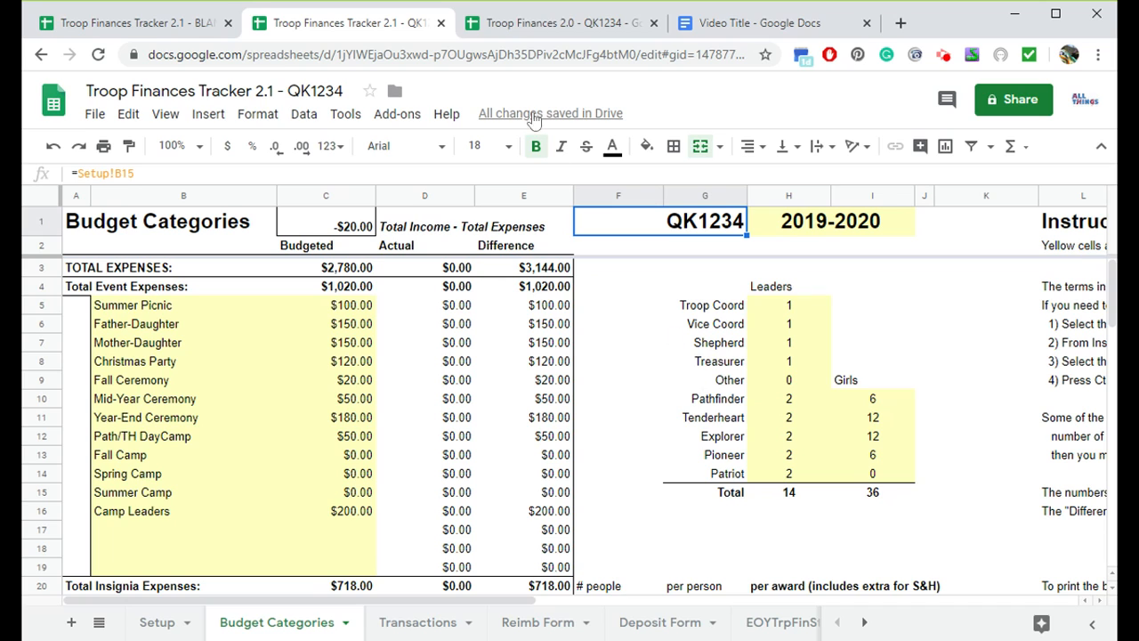
# - Copy the starting balance date from the old Transactions sheet and paste it as values only into the new copy's starting date
pyautogui.click(536, 27)
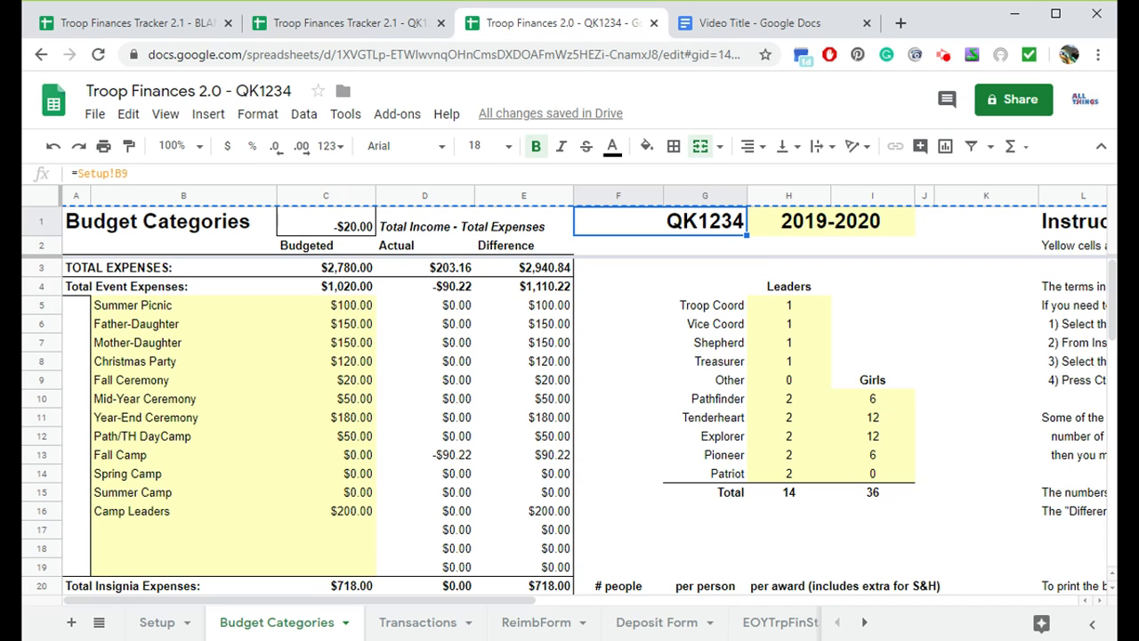
pyautogui.click(405, 621)
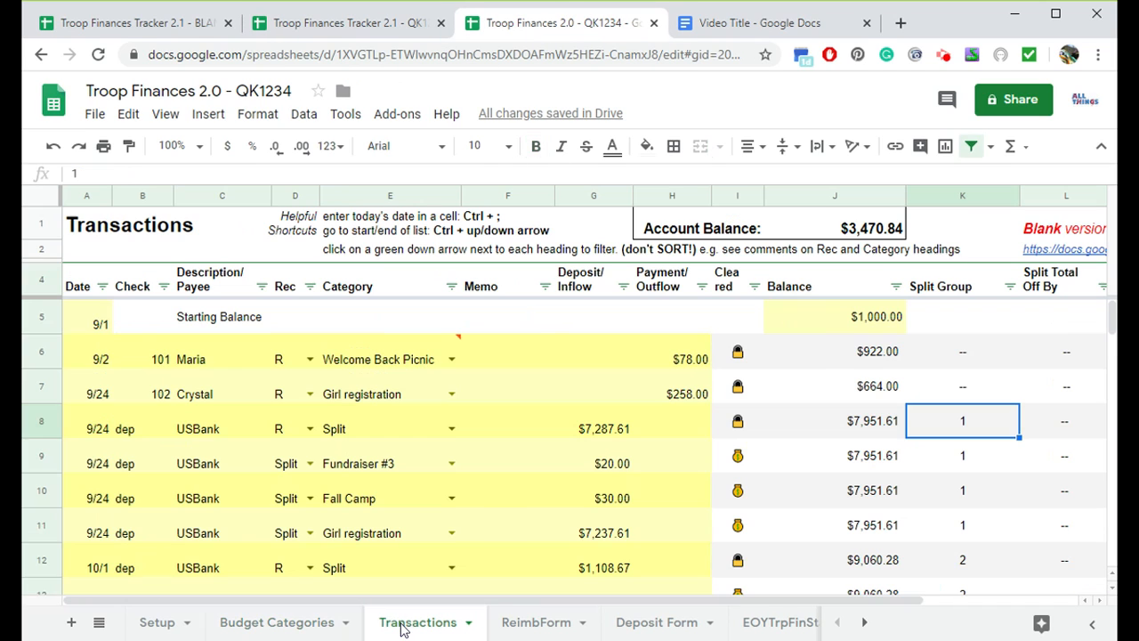
pyautogui.click(84, 327)
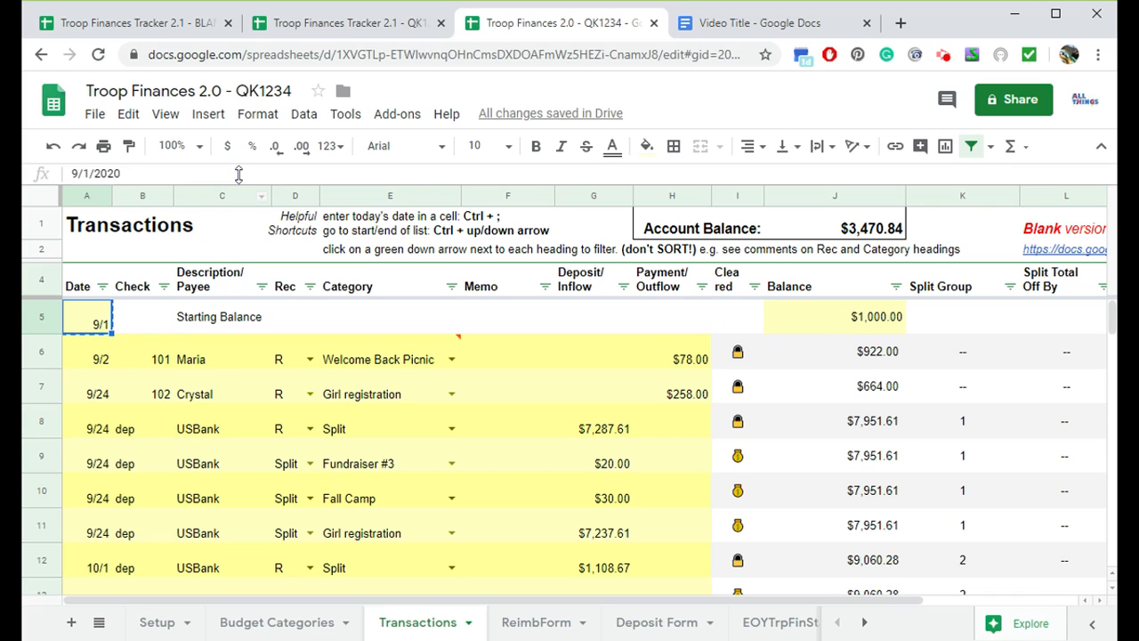
pyautogui.click(347, 33)
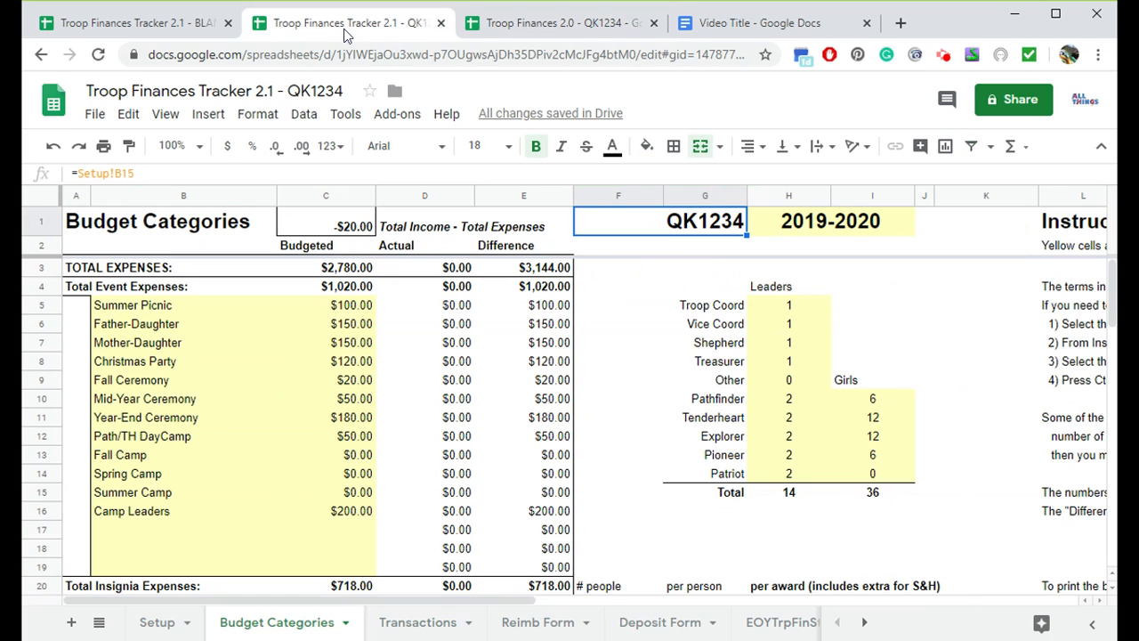
pyautogui.click(414, 622)
pyautogui.click(86, 325)
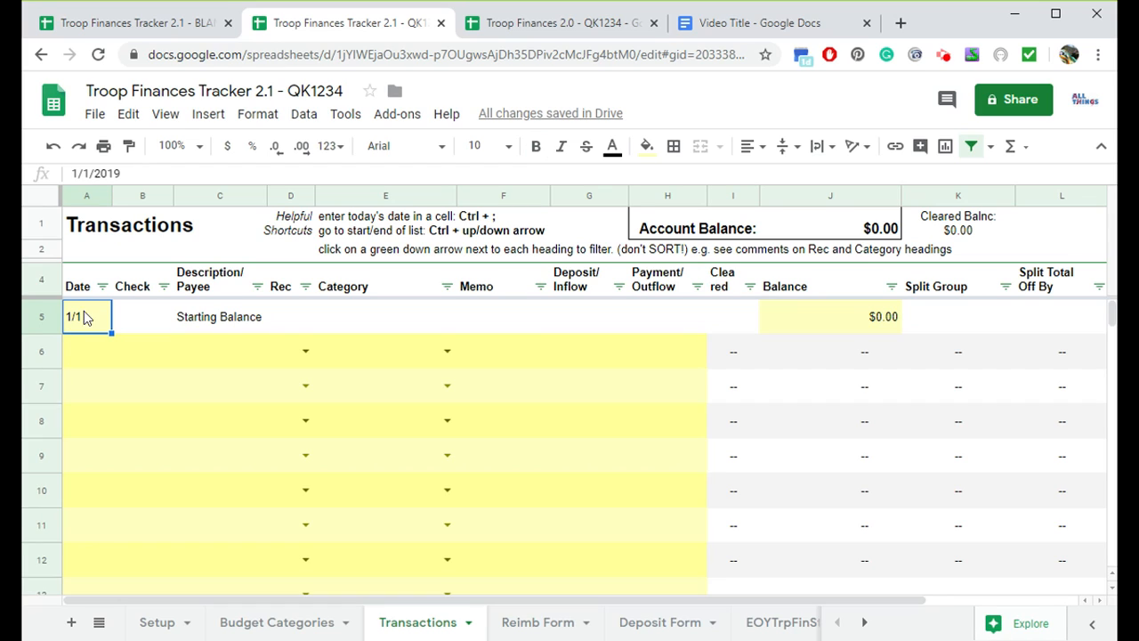
pyautogui.hotkey('ctrl', 'v')
pyautogui.click(153, 354)
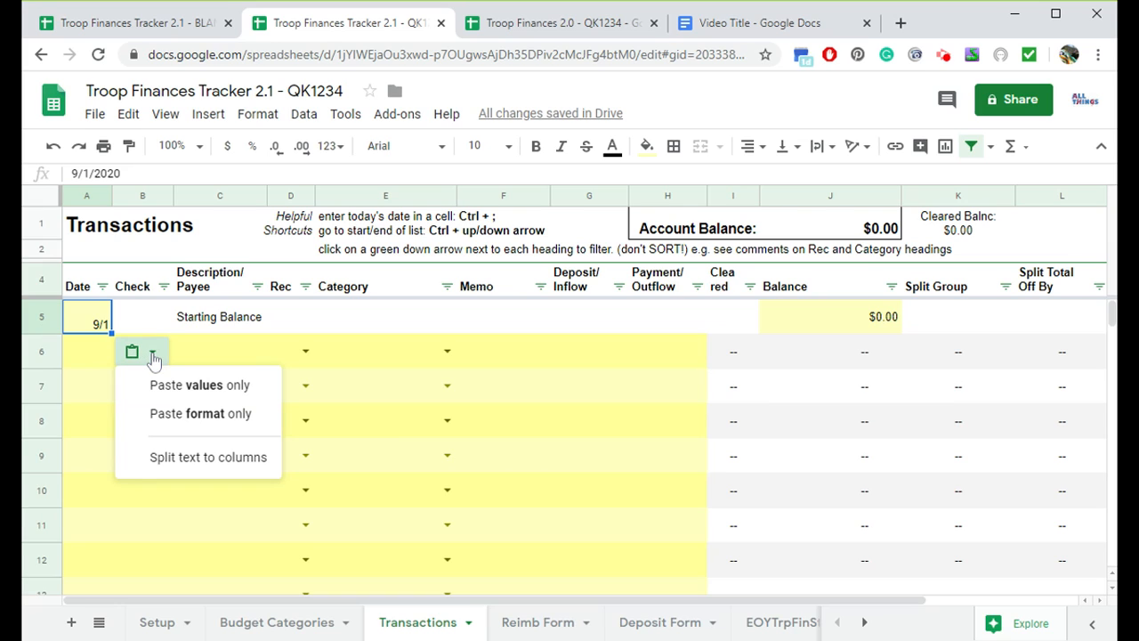
pyautogui.click(193, 393)
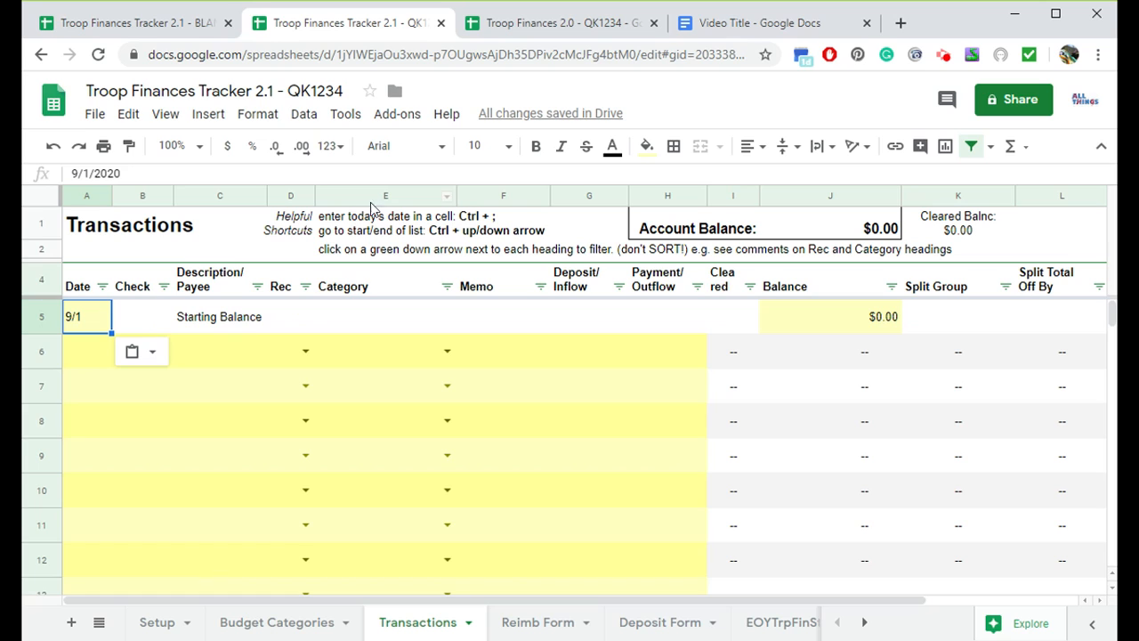
# - Copy the old starting balance amount and paste it as values only into the new copy's starting Balance cell
pyautogui.click(563, 22)
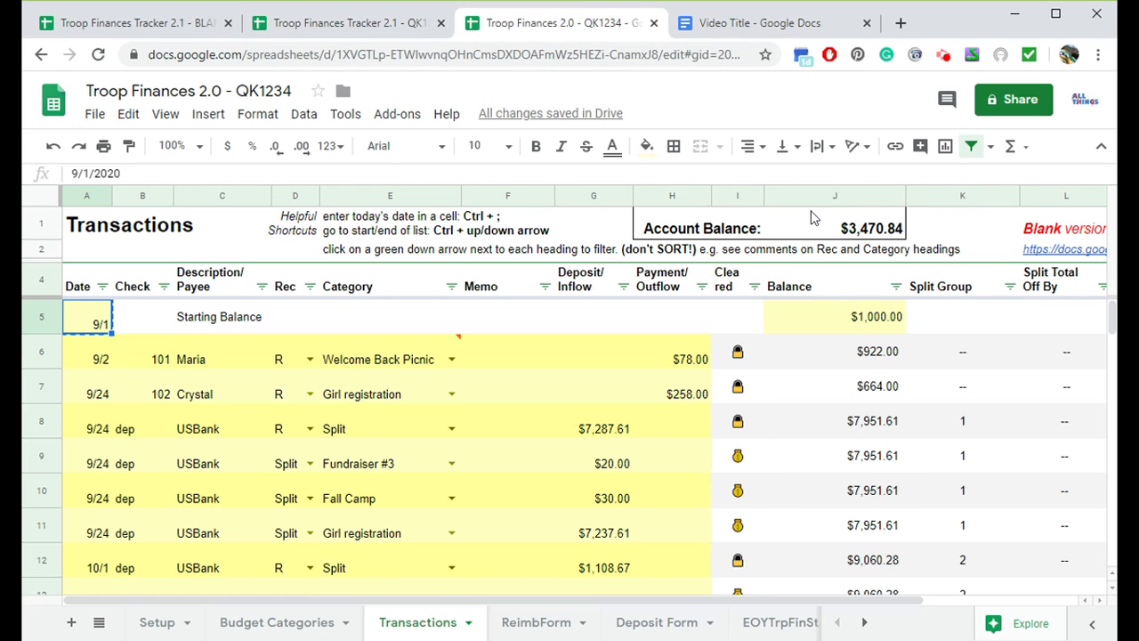
pyautogui.click(865, 322)
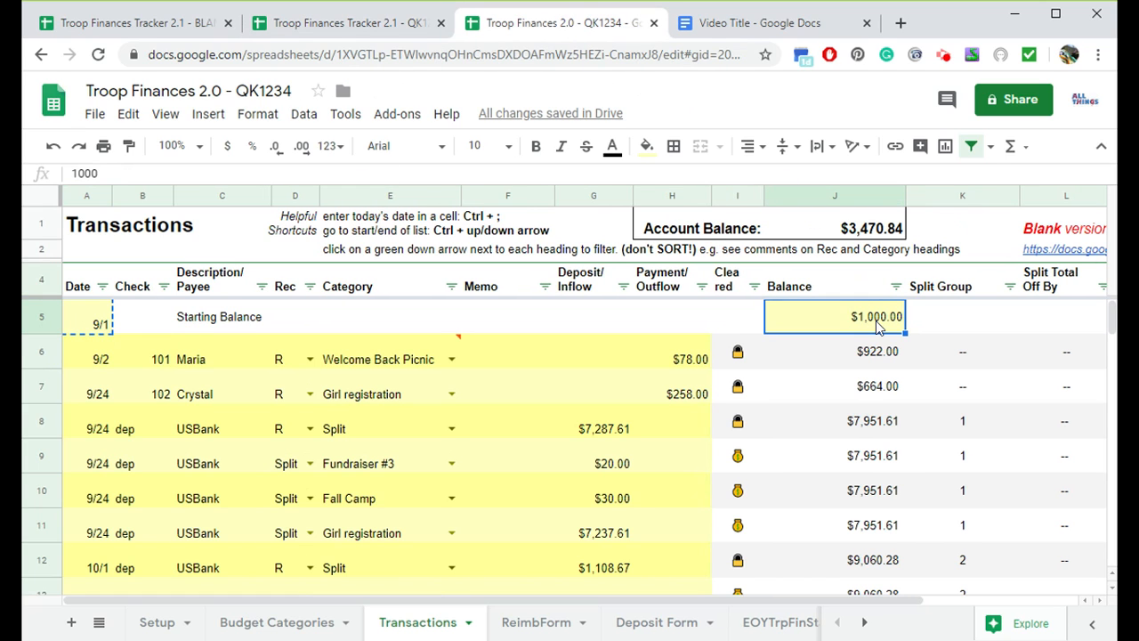
pyautogui.hotkey('ctrl', 'c')
pyautogui.click(287, 7)
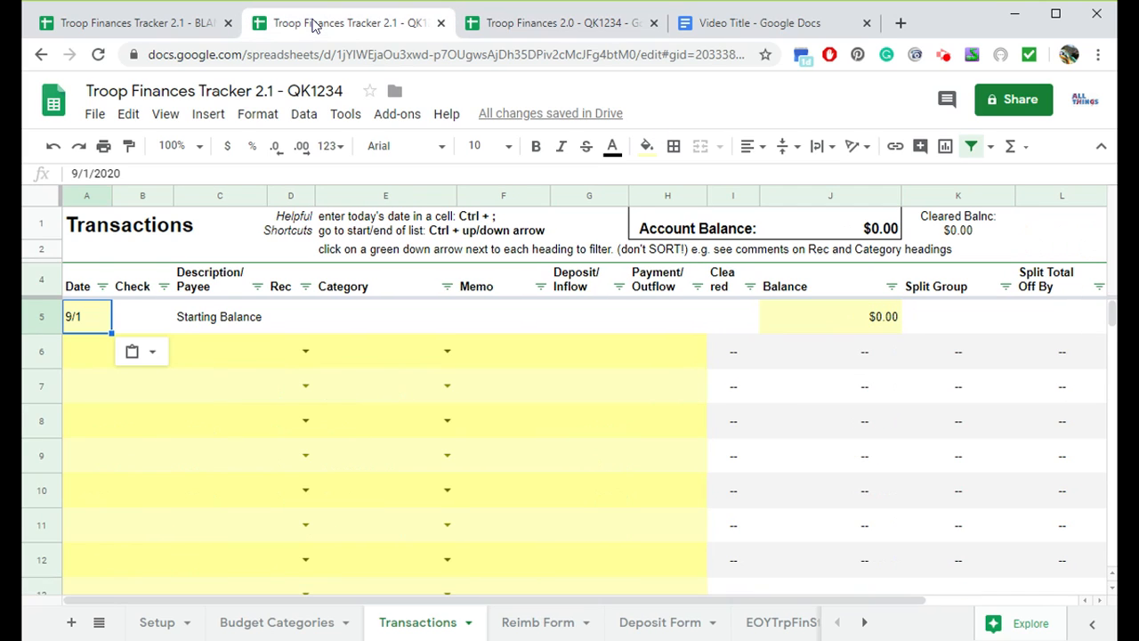
pyautogui.click(859, 321)
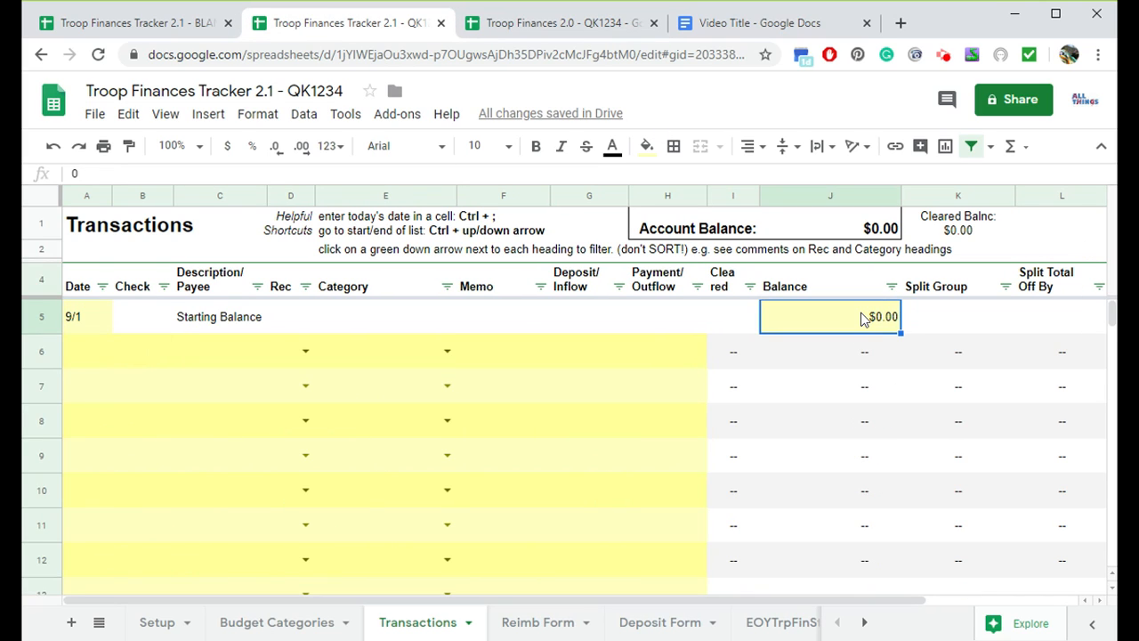
pyautogui.hotkey('ctrl', 'v')
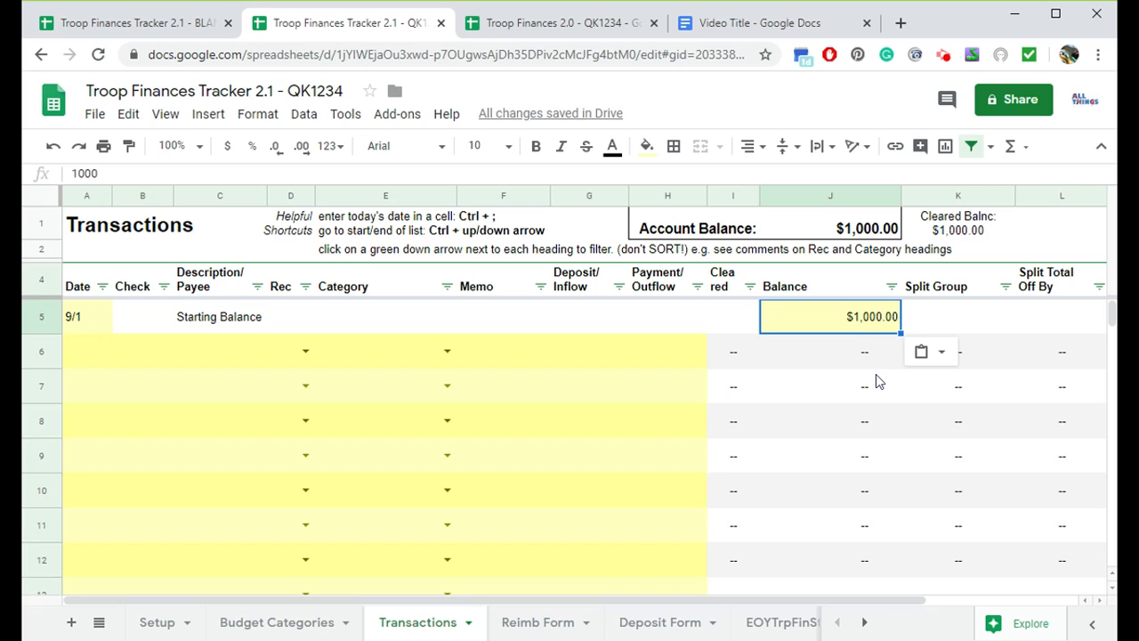
pyautogui.click(130, 116)
pyautogui.moveTo(184, 305)
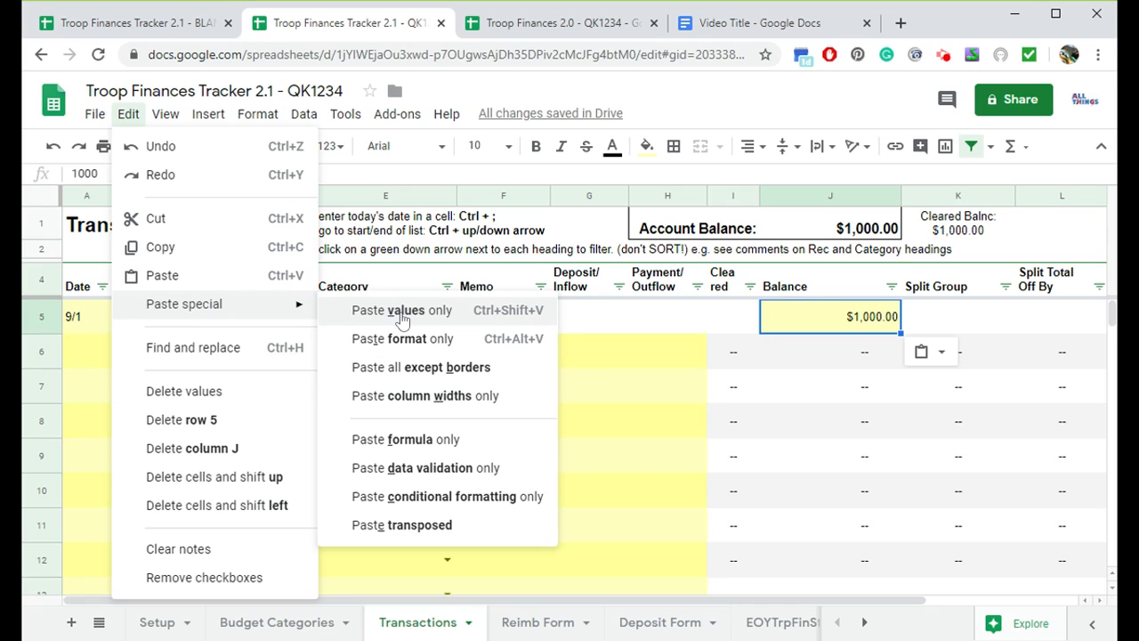
pyautogui.click(518, 313)
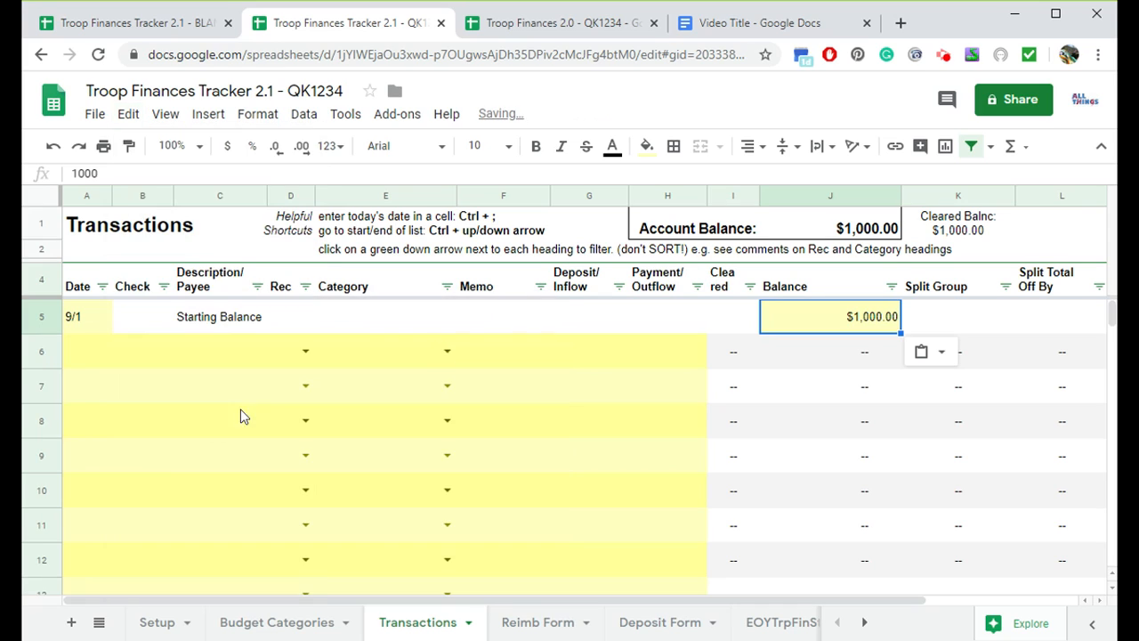
# - Copy the old Transactions entries from Date through Payment/Outflow, rows 6 to 42
pyautogui.click(534, 25)
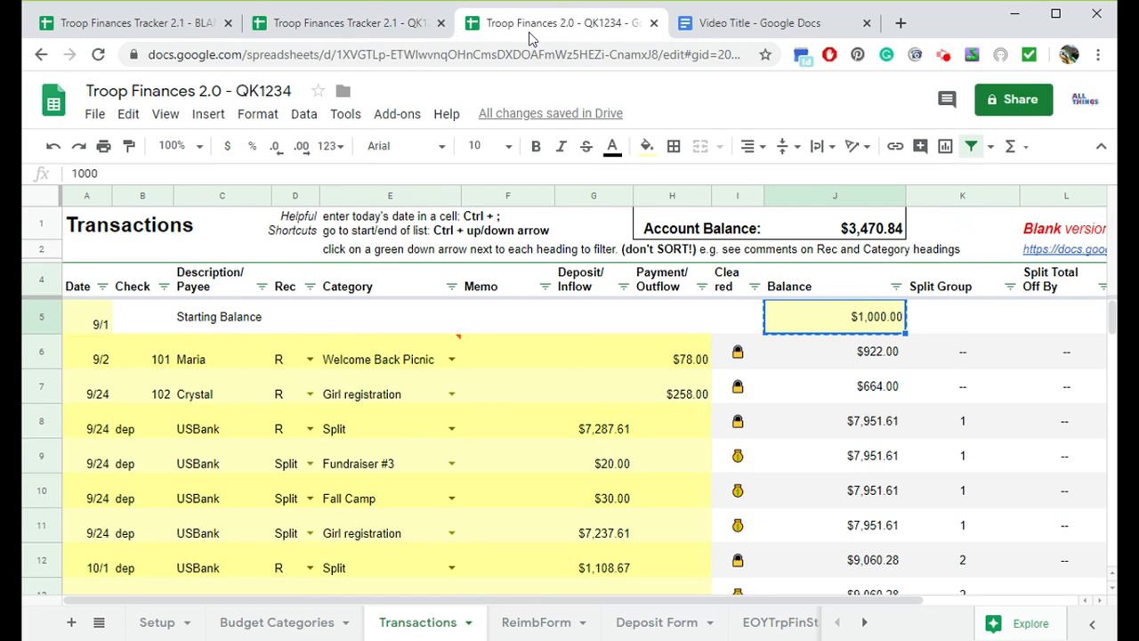
pyautogui.click(96, 357)
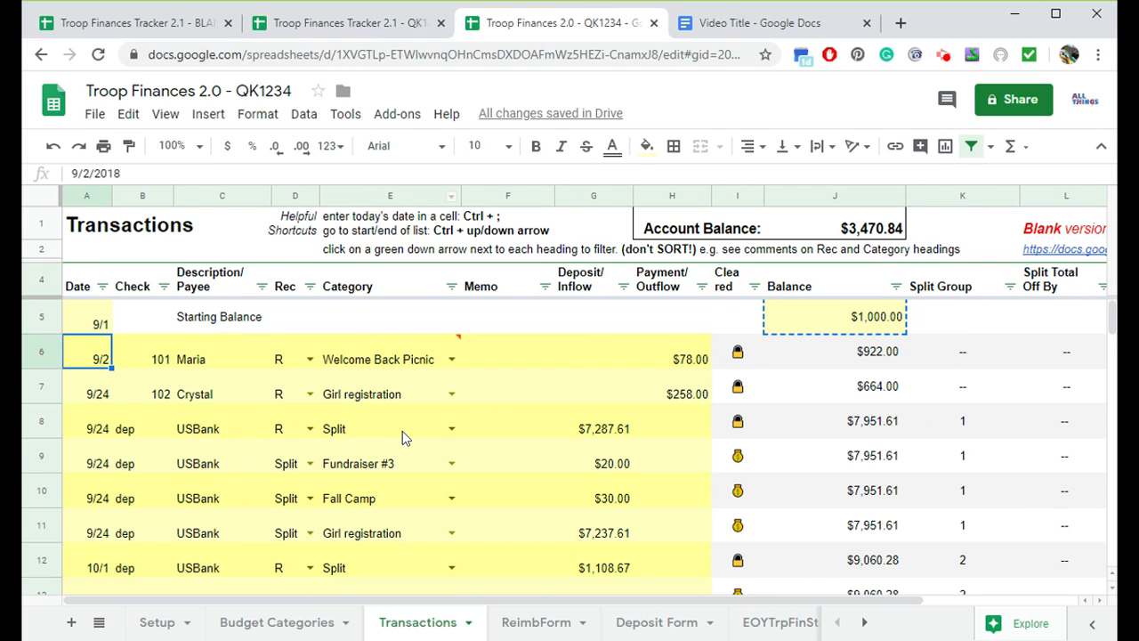
pyautogui.scroll(-2, 402, 430)
pyautogui.scroll(2, 402, 430)
pyautogui.scroll(-4, 387, 406)
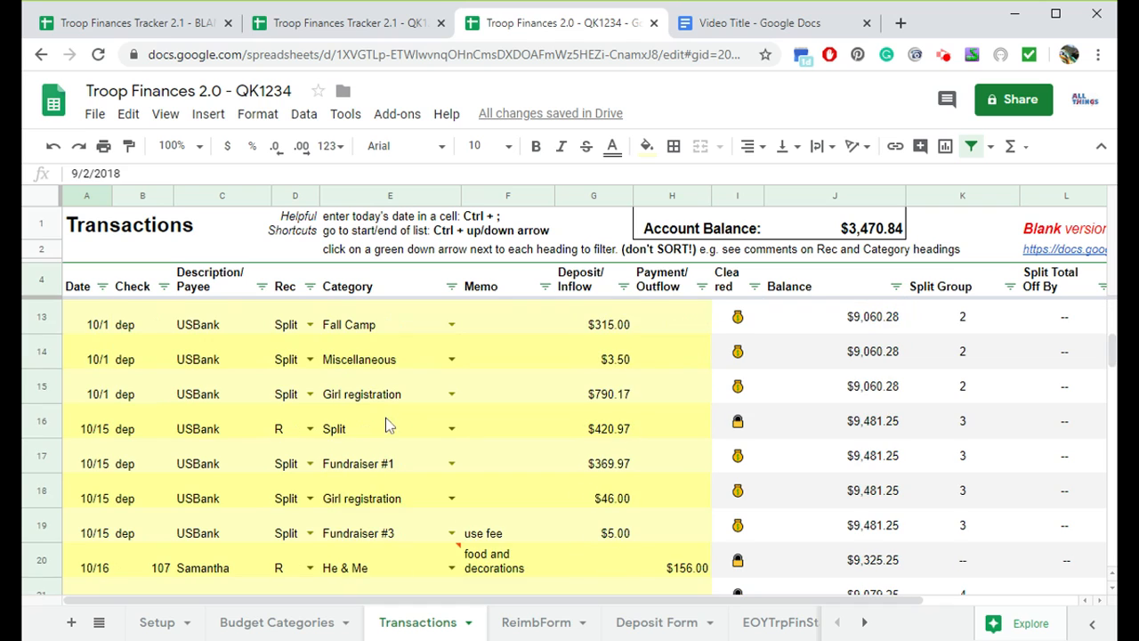
pyautogui.scroll(-2, 387, 421)
pyautogui.scroll(5, 391, 436)
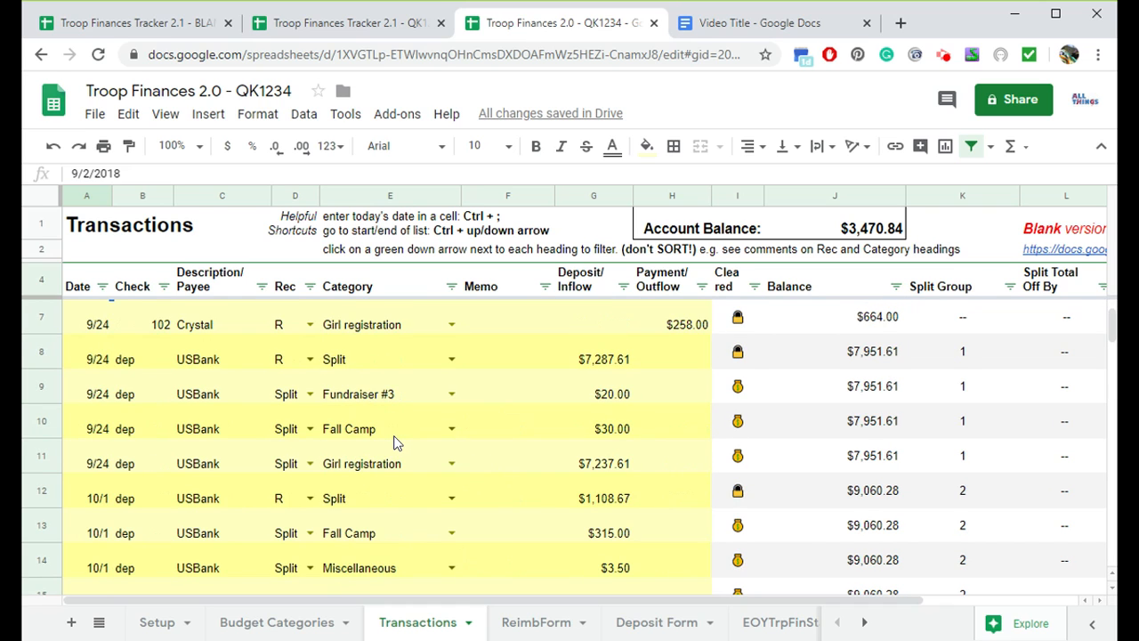
pyautogui.scroll(1, 394, 440)
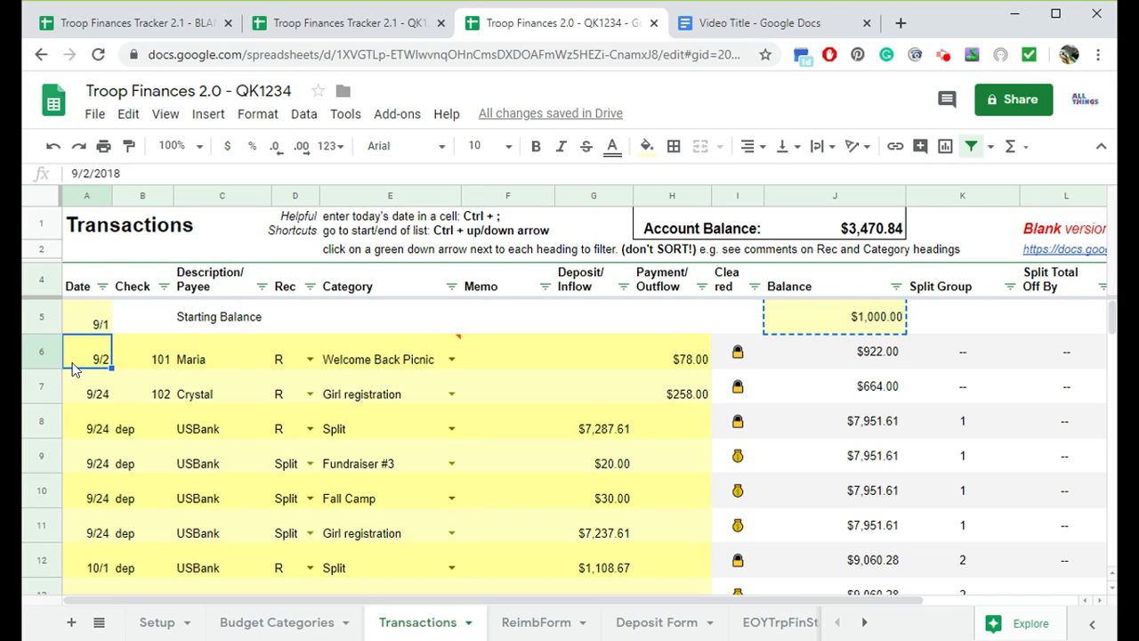
pyautogui.hotkey('shift', 'Right')
pyautogui.hotkey('shift', 'Right')
pyautogui.hotkey('shift', 'Right')
pyautogui.hotkey('shift', 'Right')
pyautogui.hotkey('shift', 'Right')
pyautogui.hotkey('shift', 'Right')
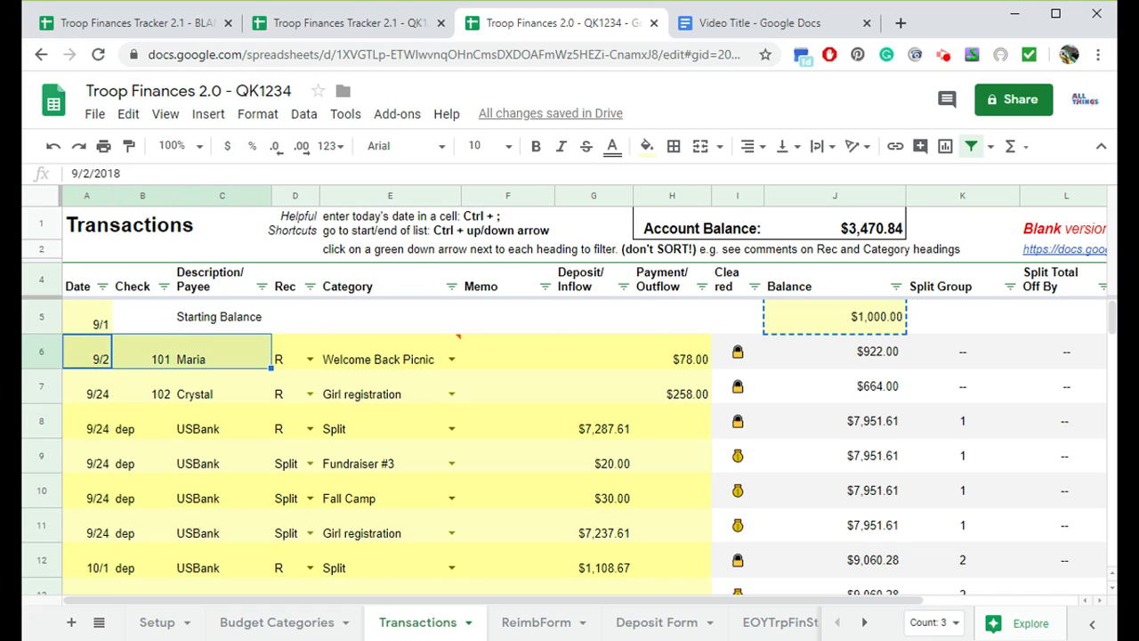
pyautogui.hotkey('shift', 'Right')
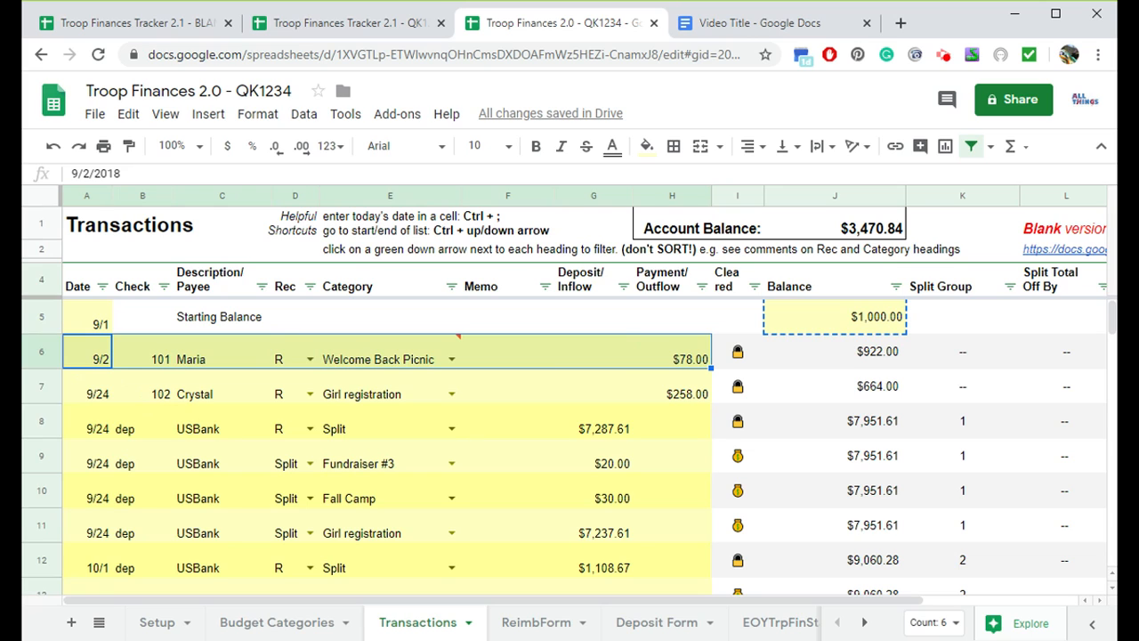
pyautogui.hotkey('ctrl', 'shift', 'Down')
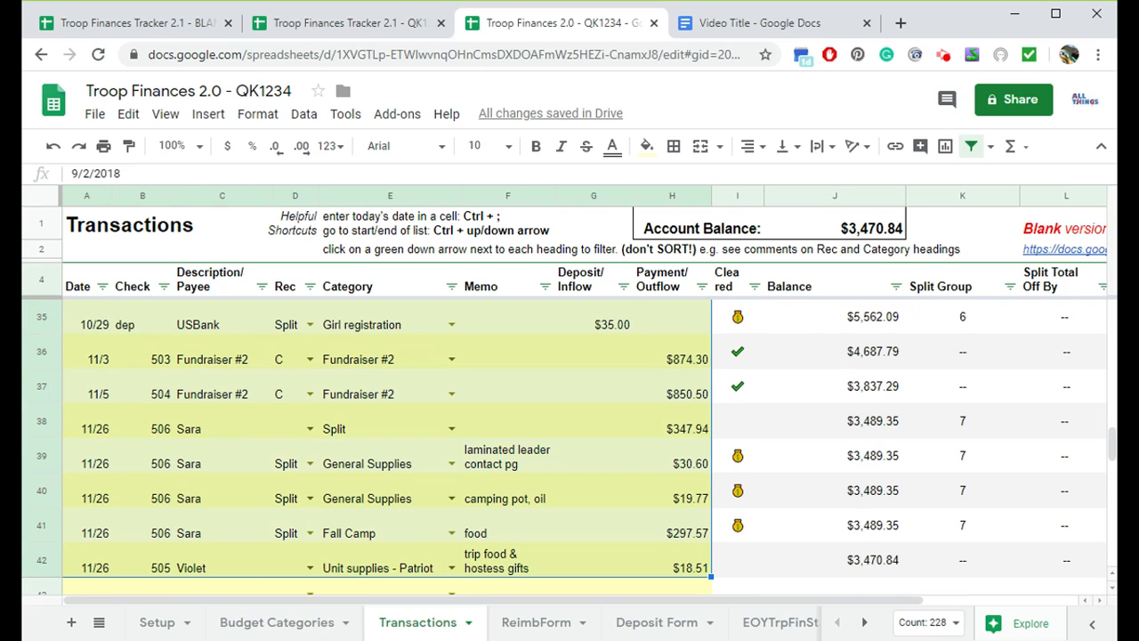
pyautogui.scroll(-1, 92, 366)
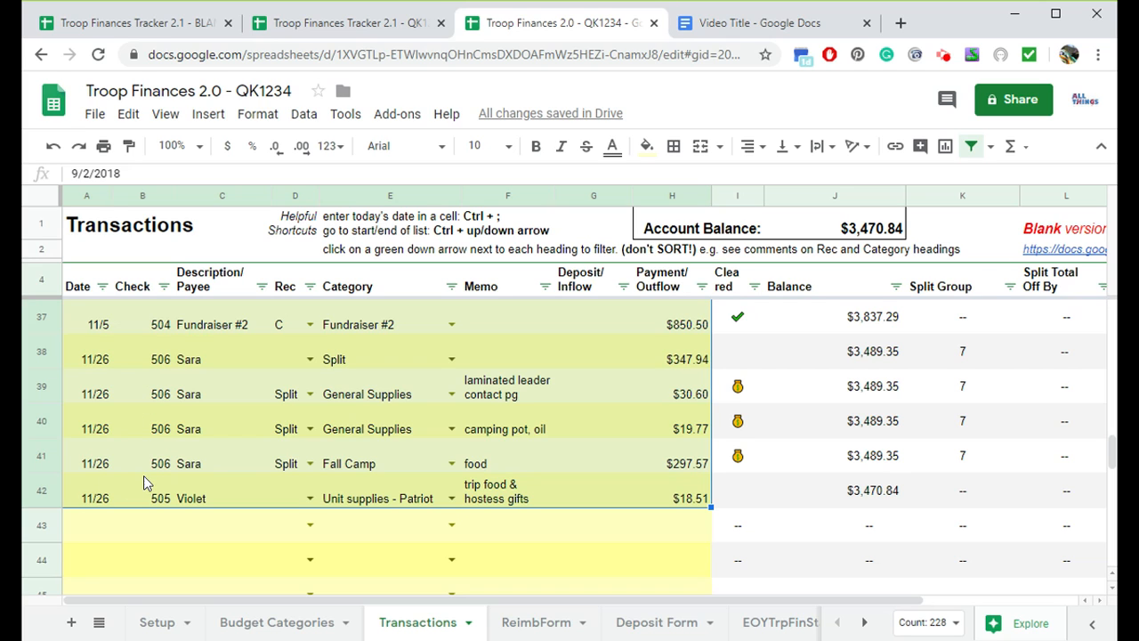
pyautogui.scroll(6, 248, 450)
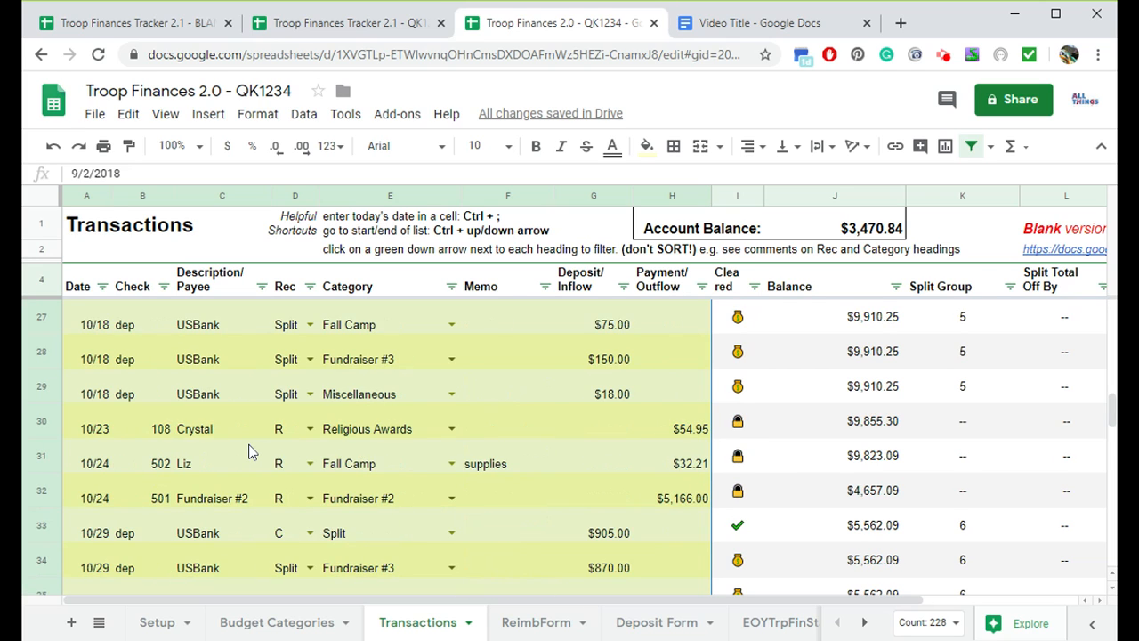
pyautogui.scroll(-4, 249, 450)
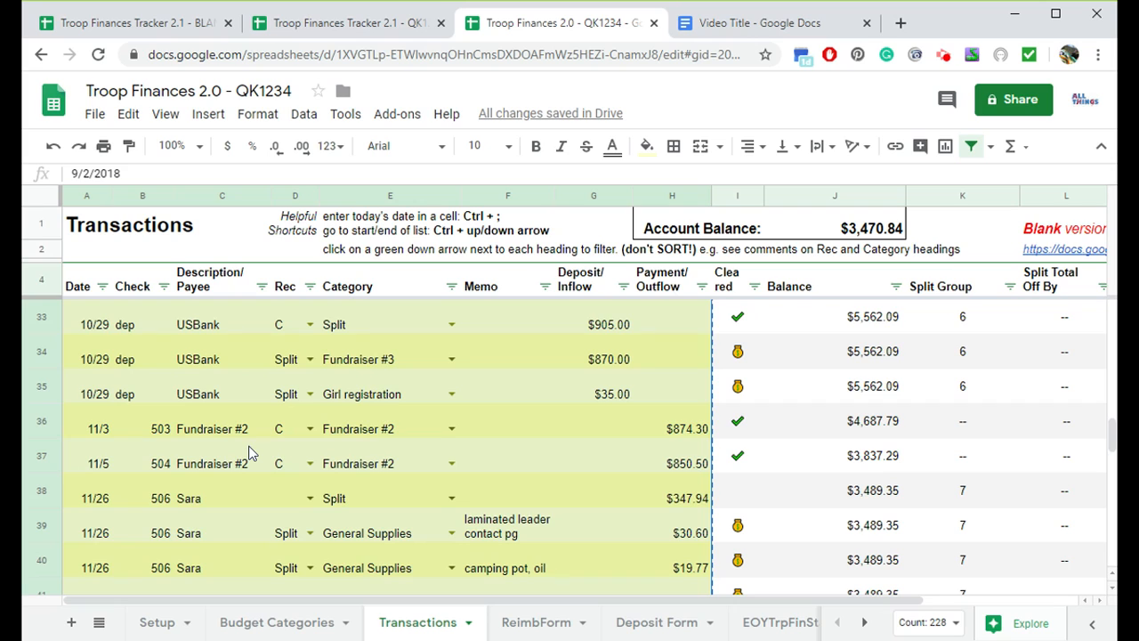
# - Paste the copied transactions as values only into the new copy's Transactions sheet starting at row 6
pyautogui.click(407, 31)
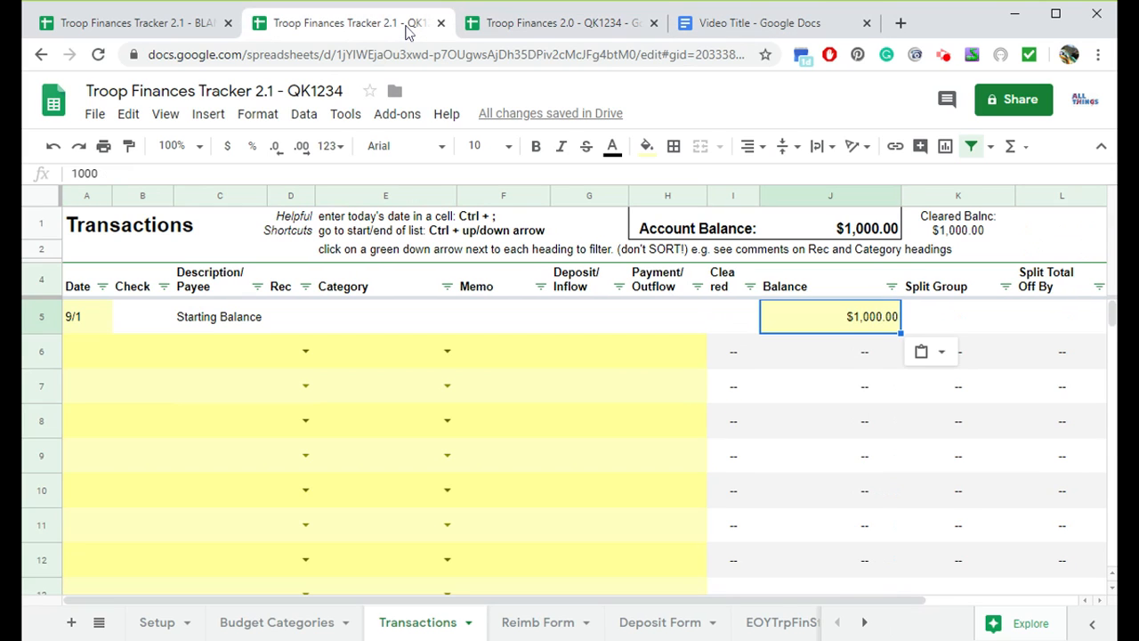
pyautogui.click(78, 354)
pyautogui.click(128, 114)
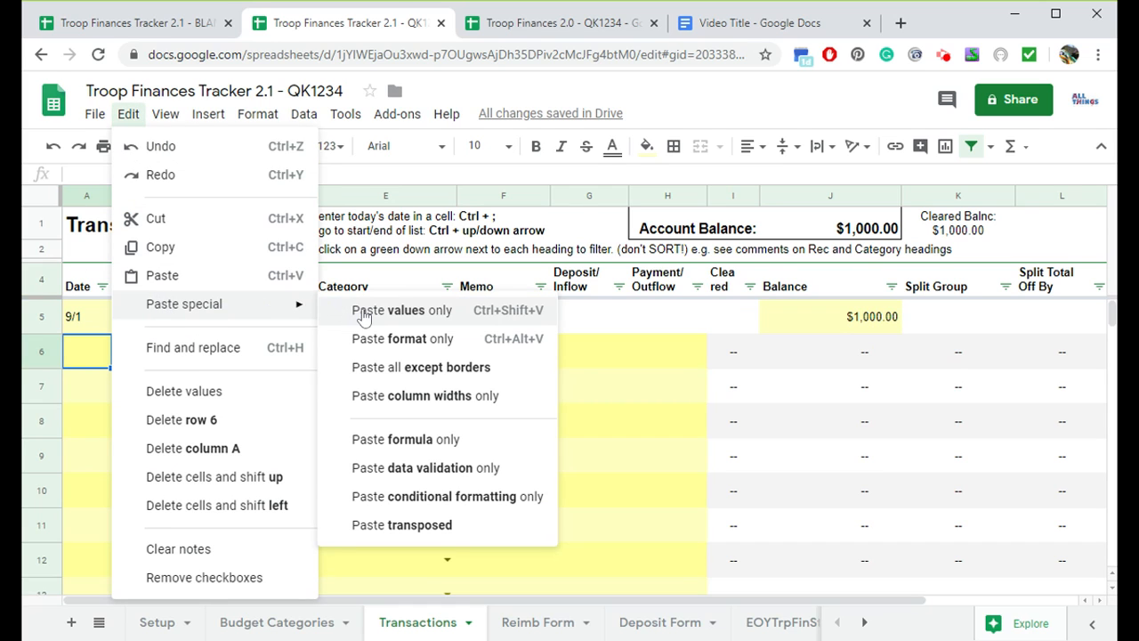
pyautogui.click(363, 311)
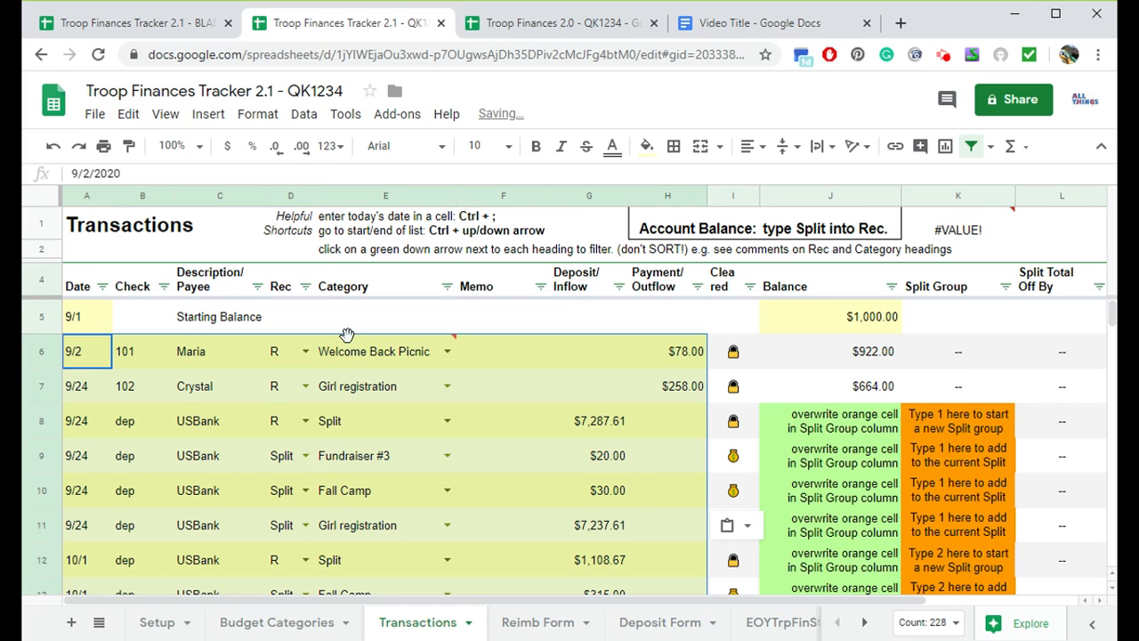
pyautogui.moveTo(349, 352)
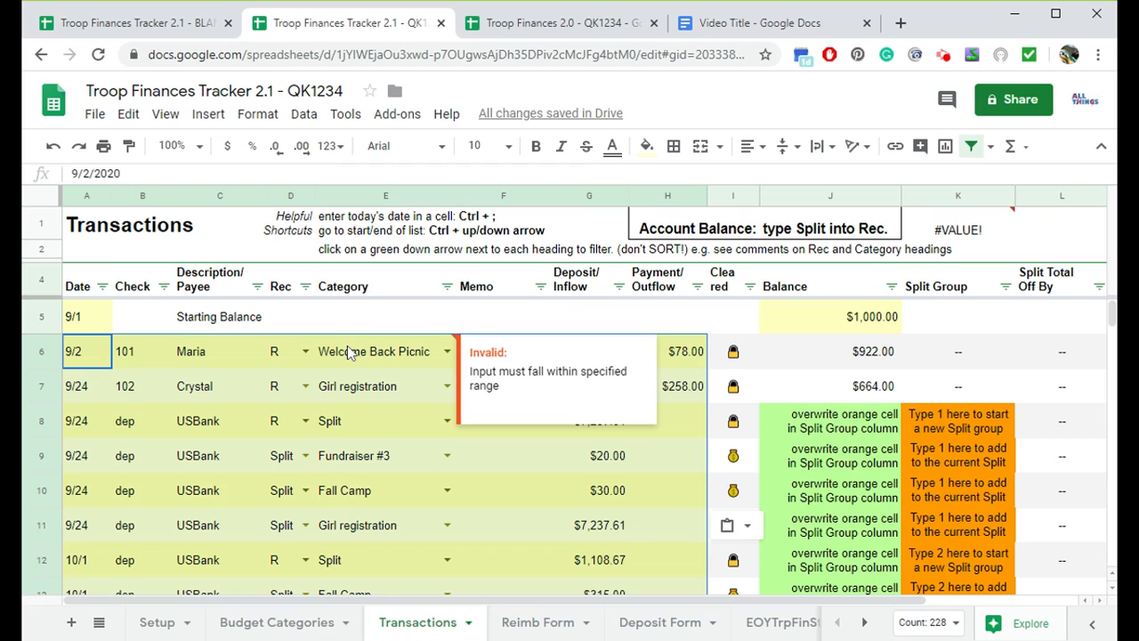
# - Set the first transaction's category to Summer Picnic
pyautogui.click(377, 426)
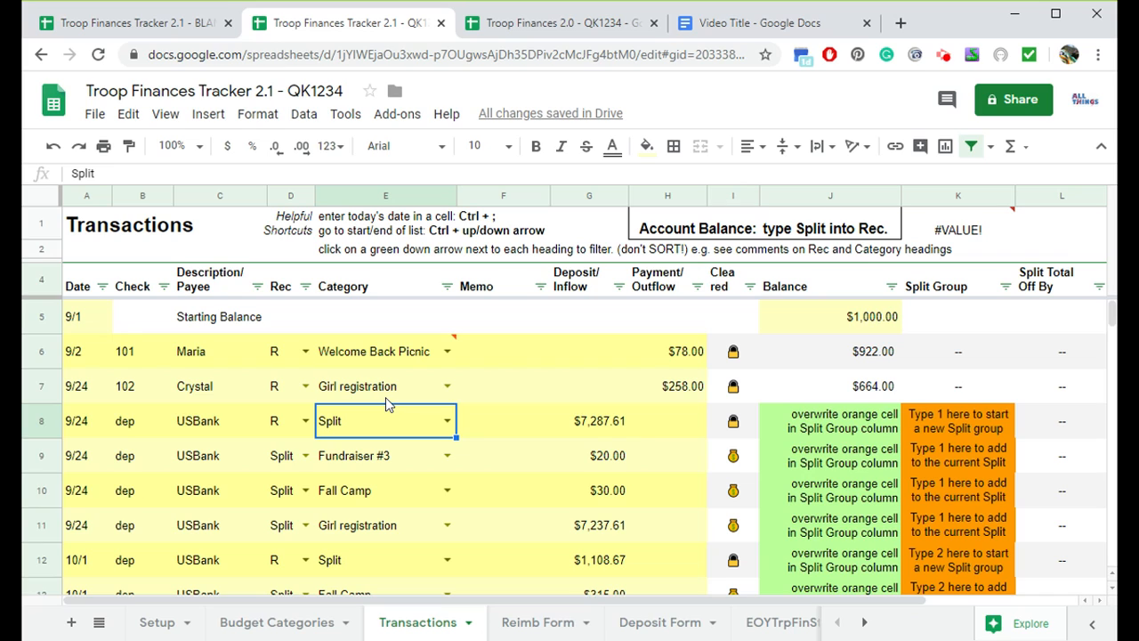
pyautogui.moveTo(399, 359)
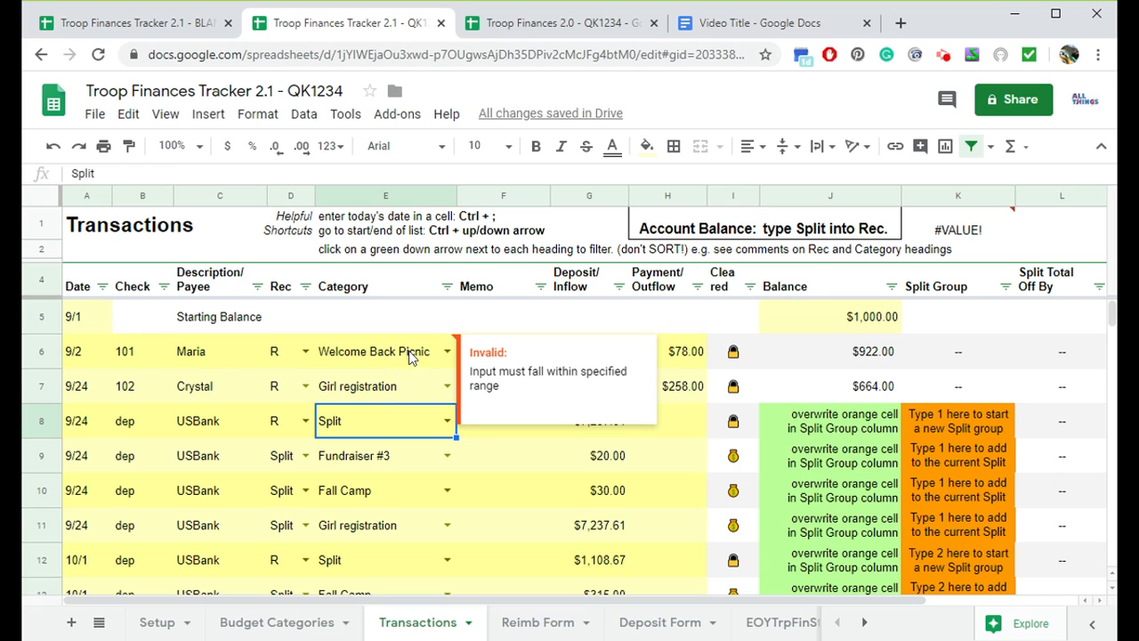
pyautogui.click(448, 351)
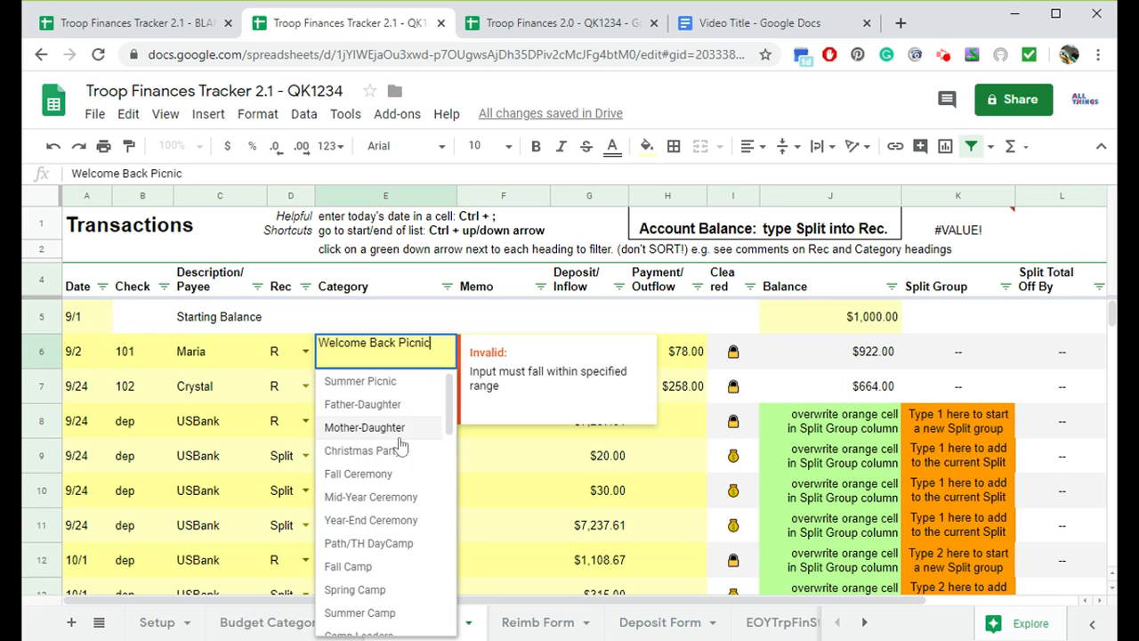
pyautogui.scroll(-2, 392, 547)
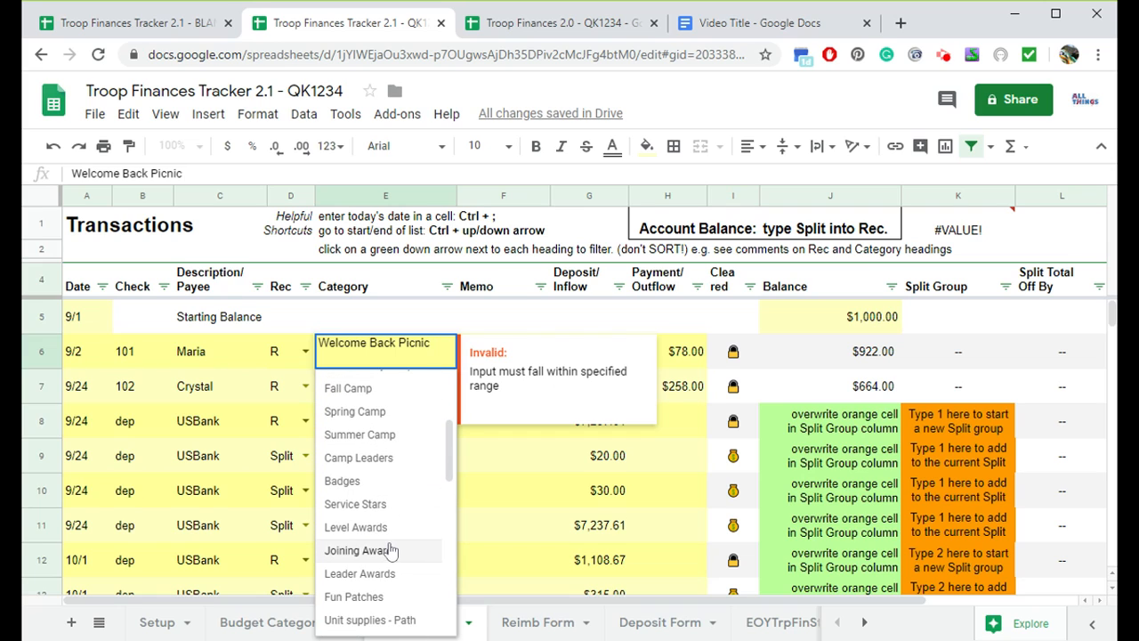
pyautogui.scroll(2, 411, 467)
pyautogui.click(359, 389)
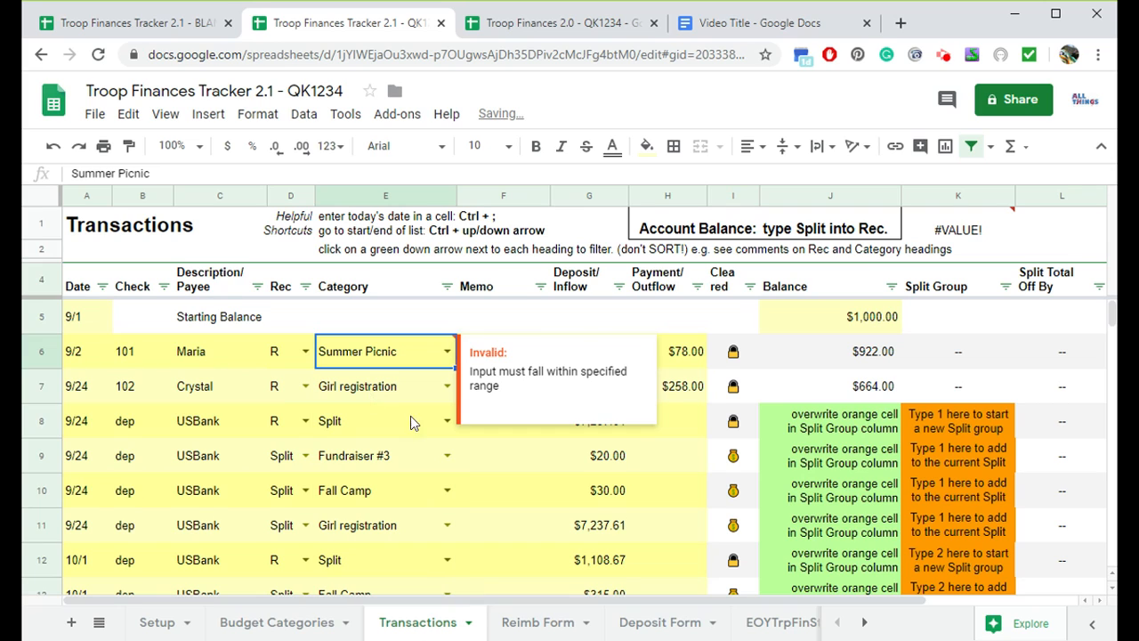
pyautogui.click(490, 454)
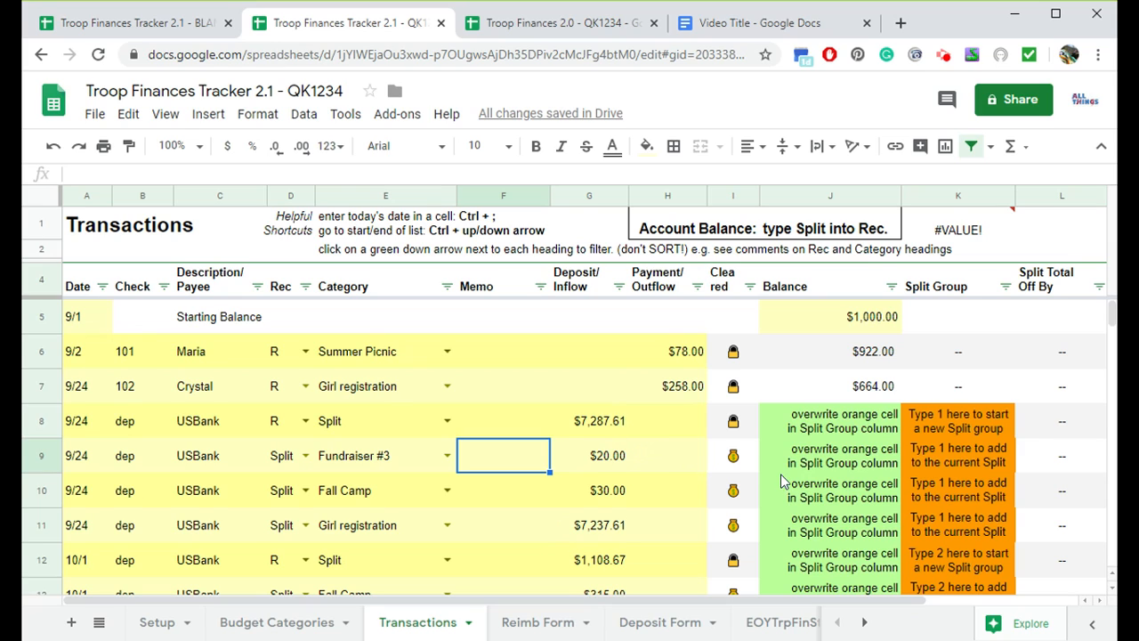
# - Enter split group 1 for the transactions in rows 8 and 9
pyautogui.click(936, 415)
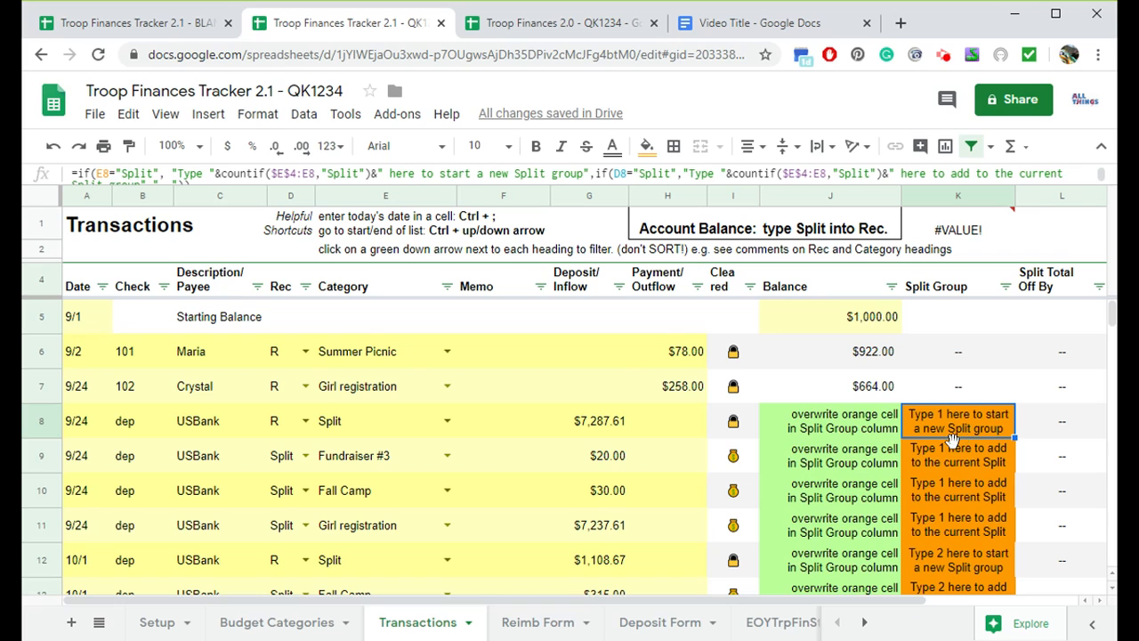
pyautogui.write('1')
pyautogui.press('Return')
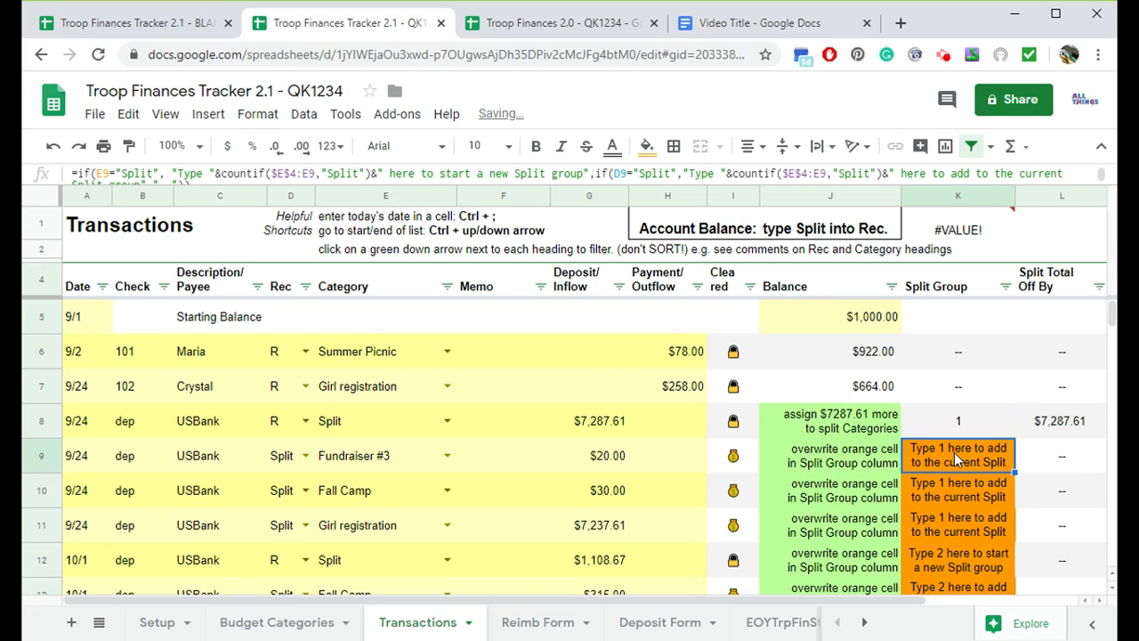
pyautogui.write('1')
pyautogui.press('Return')
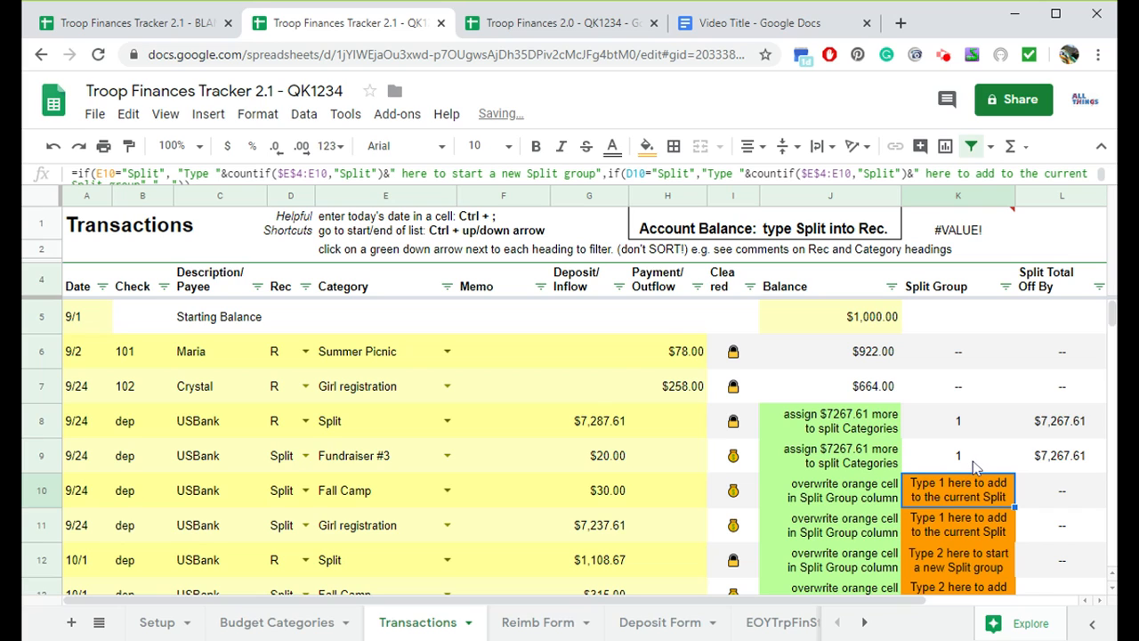
# - Copy the old Split Group column values starting at row 8
pyautogui.click(546, 26)
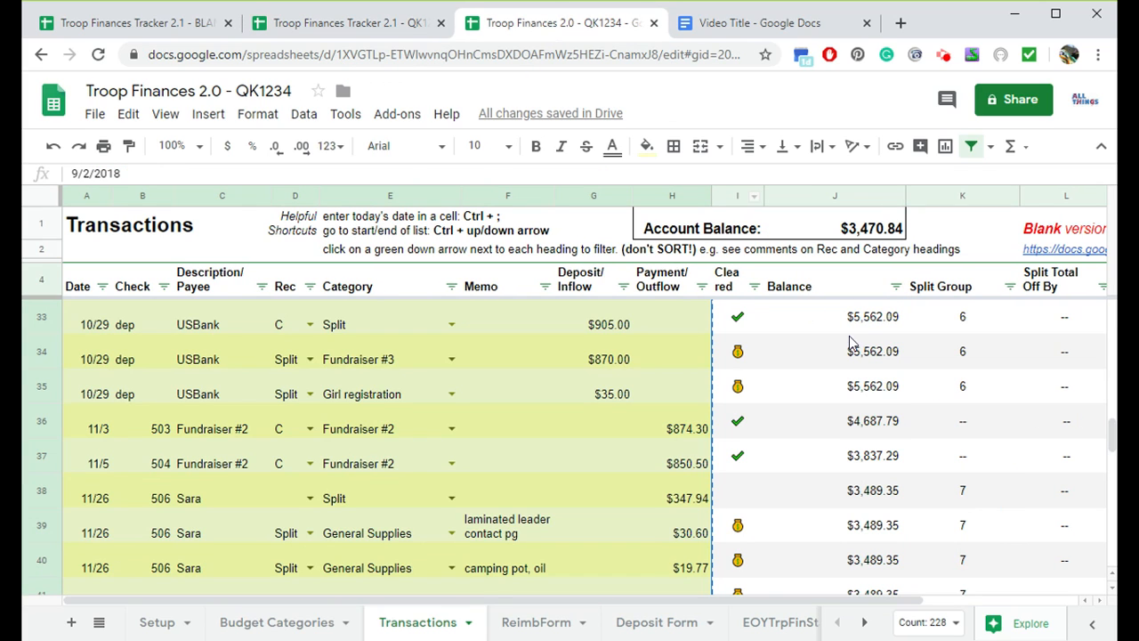
pyautogui.scroll(-2, 950, 532)
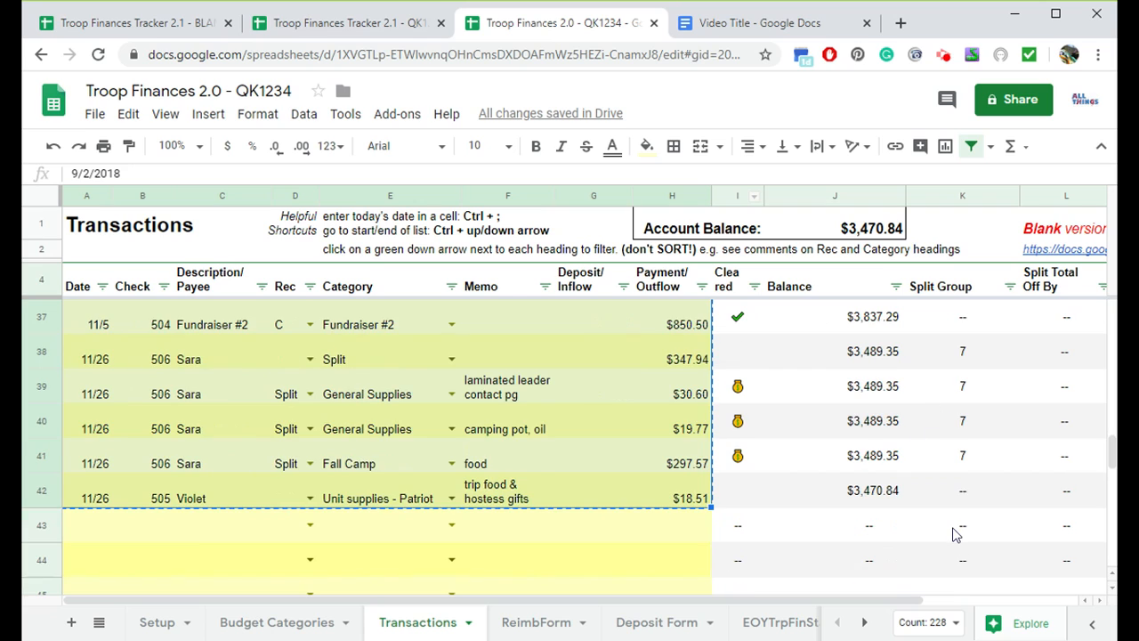
pyautogui.click(957, 459)
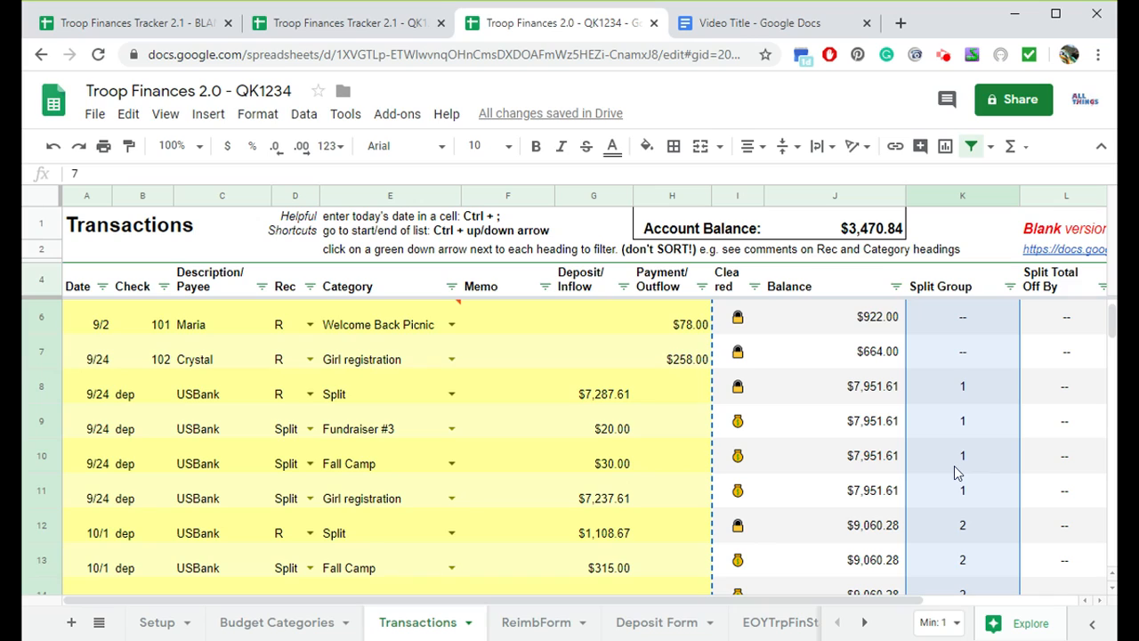
pyautogui.hotkey('shift', 'Down')
pyautogui.hotkey('shift', 'Down')
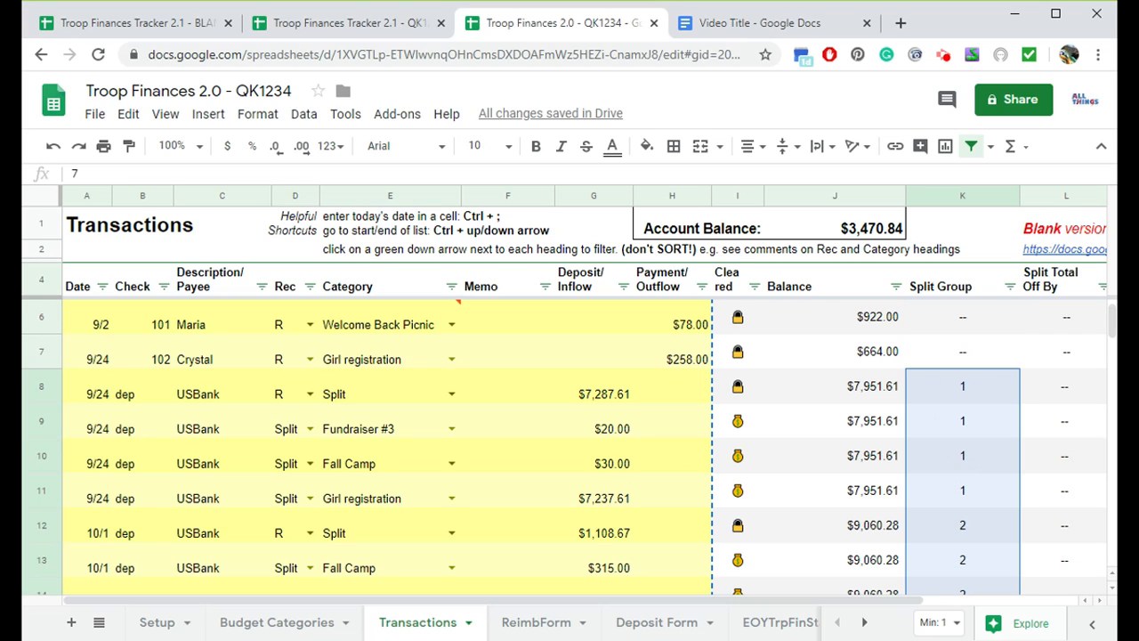
# - Paste the Split Group values into the new copy's Split Group column starting at row 8
pyautogui.click(342, 25)
pyautogui.click(979, 427)
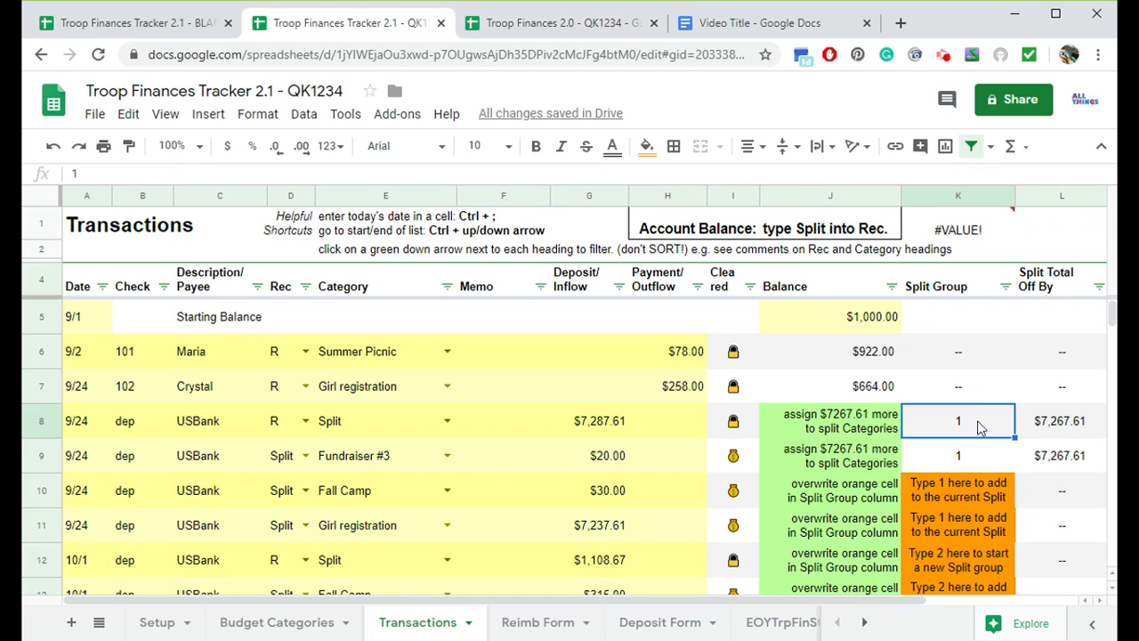
pyautogui.hotkey('ctrl', 'v')
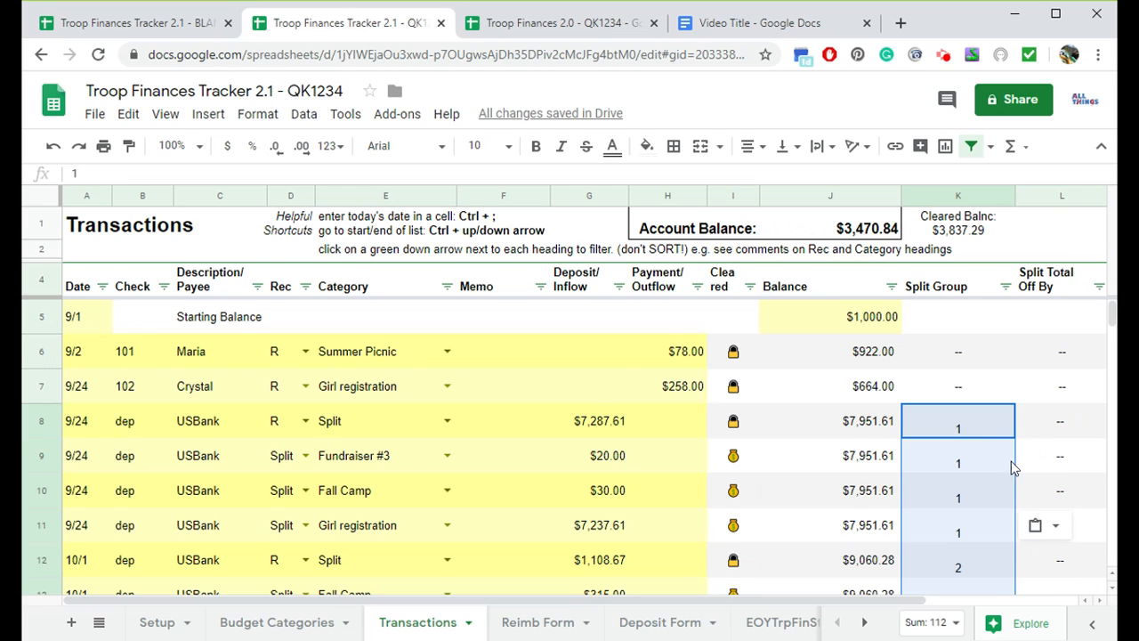
pyautogui.click(1048, 525)
pyautogui.click(979, 418)
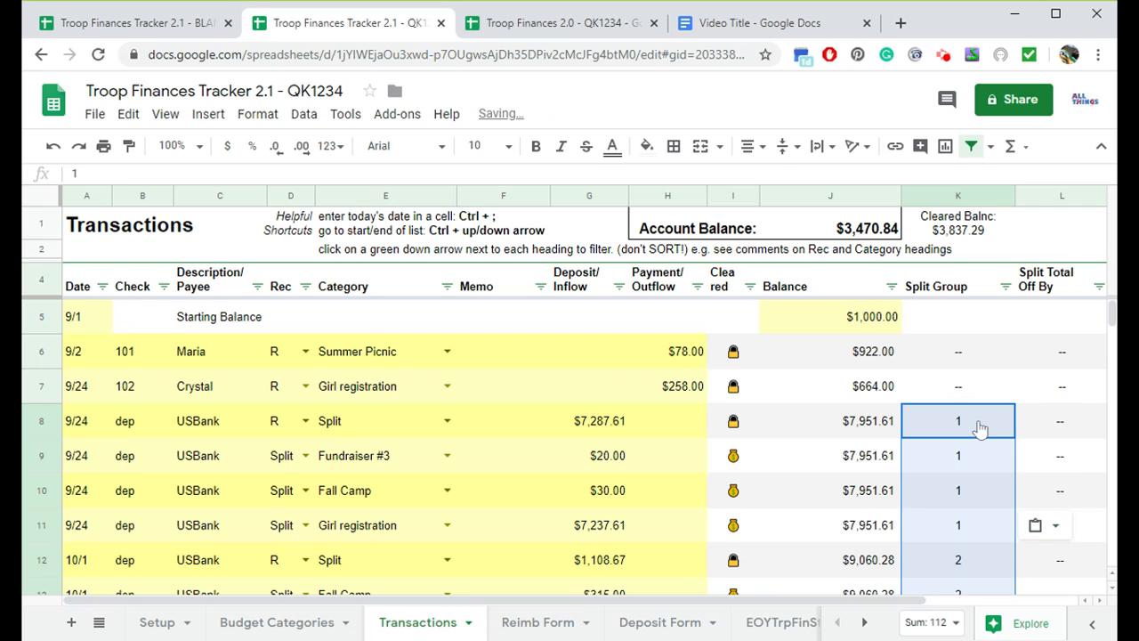
# - Review the pasted Split Group values down the transaction list
pyautogui.scroll(-4, 980, 435)
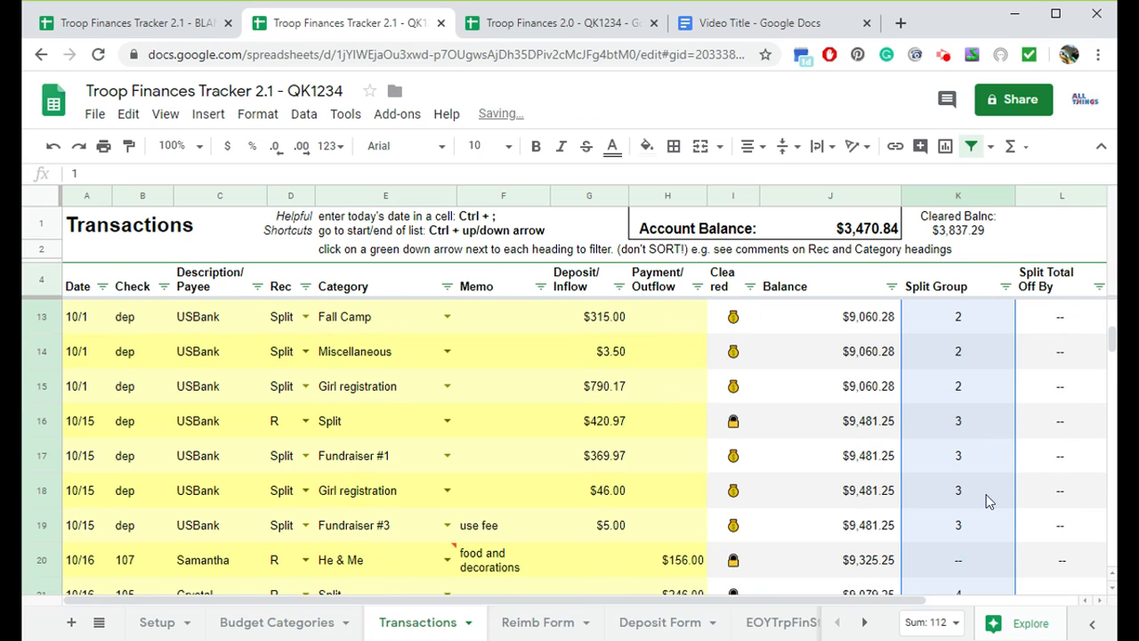
pyautogui.click(974, 494)
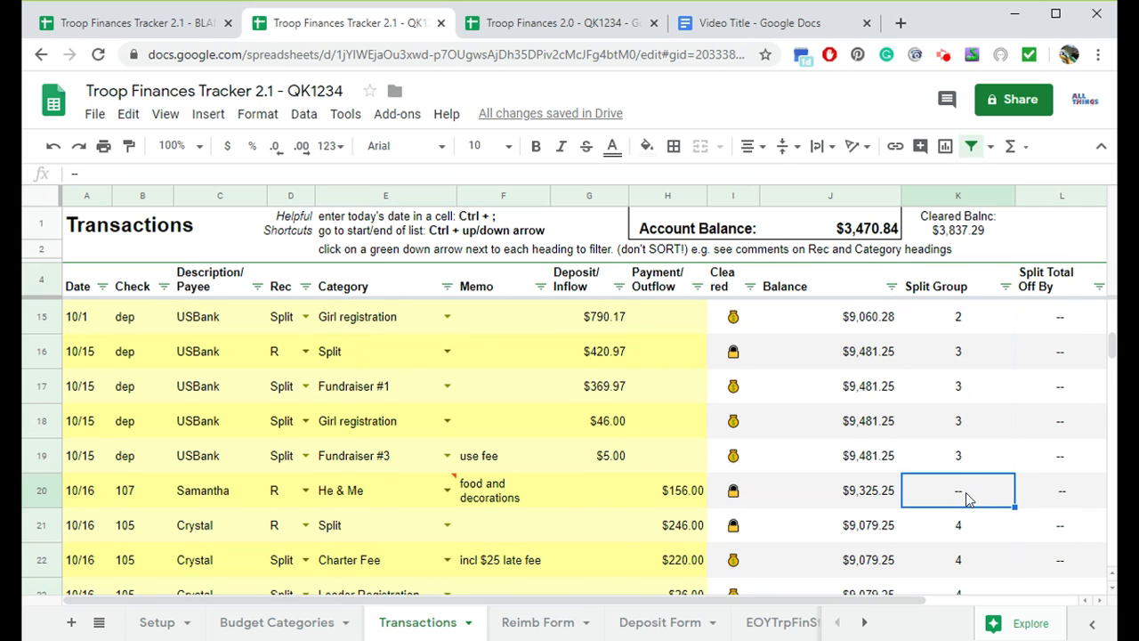
pyautogui.scroll(3, 966, 492)
pyautogui.click(939, 331)
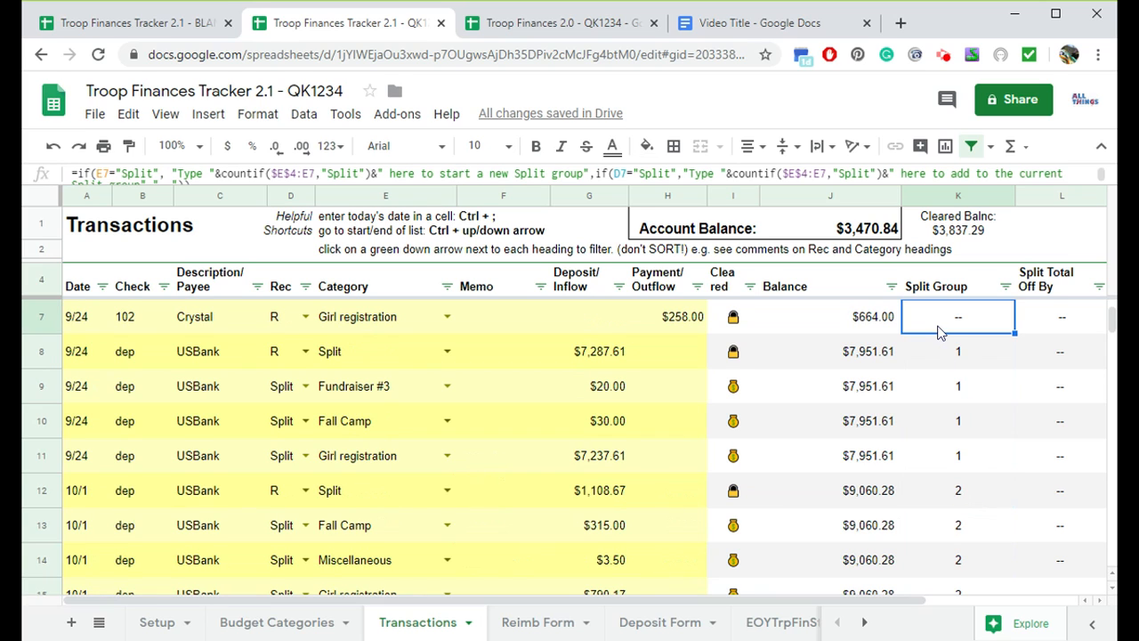
pyautogui.scroll(-5, 956, 365)
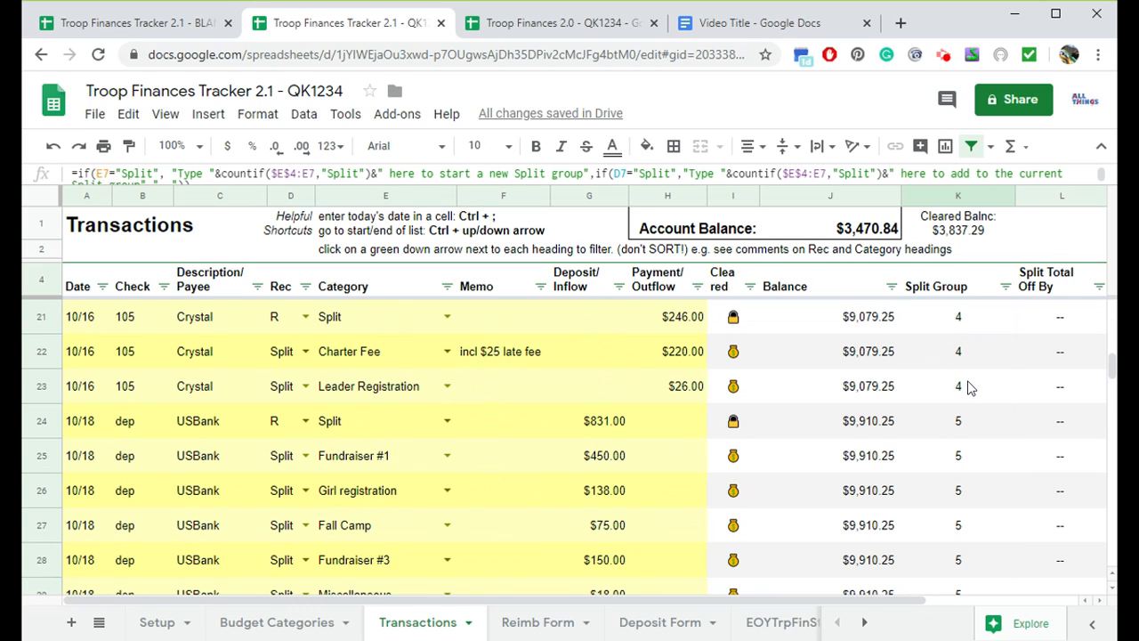
# - Inspect the Split Group cells in the later transaction rows and the empty rows below them
pyautogui.scroll(-3, 993, 441)
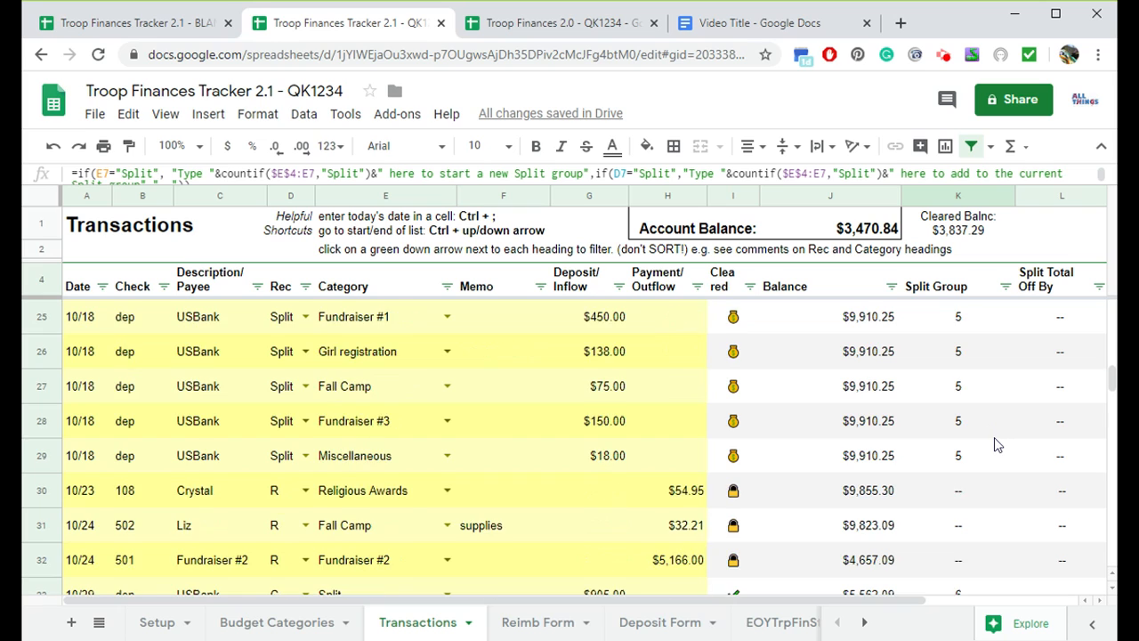
pyautogui.click(973, 388)
pyautogui.scroll(-1, 978, 420)
pyautogui.scroll(-2, 979, 420)
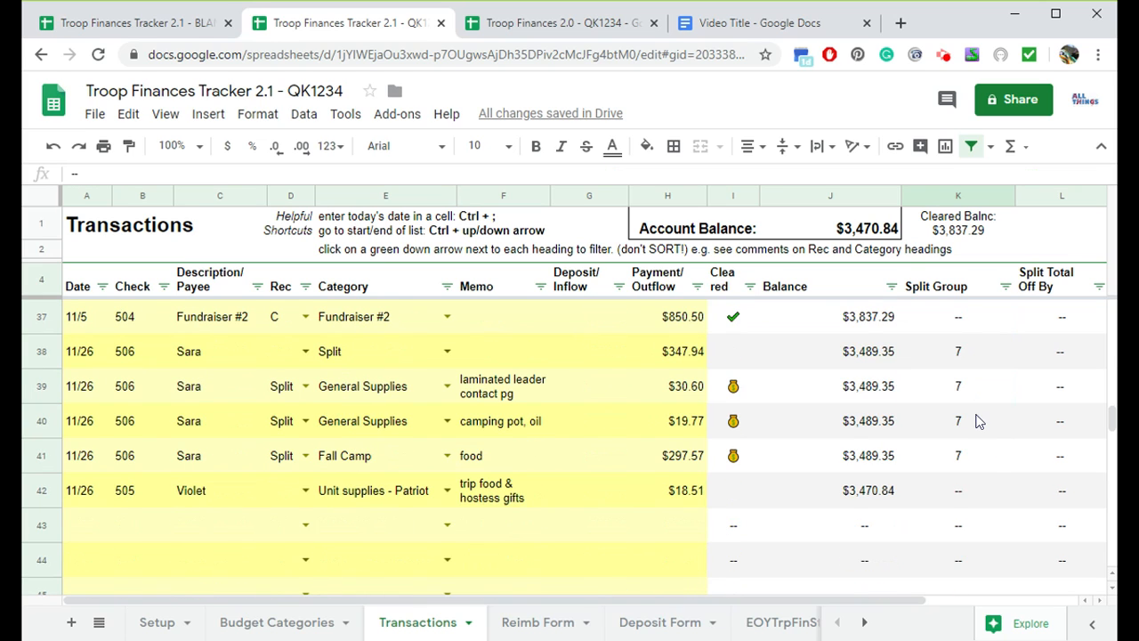
pyautogui.click(954, 325)
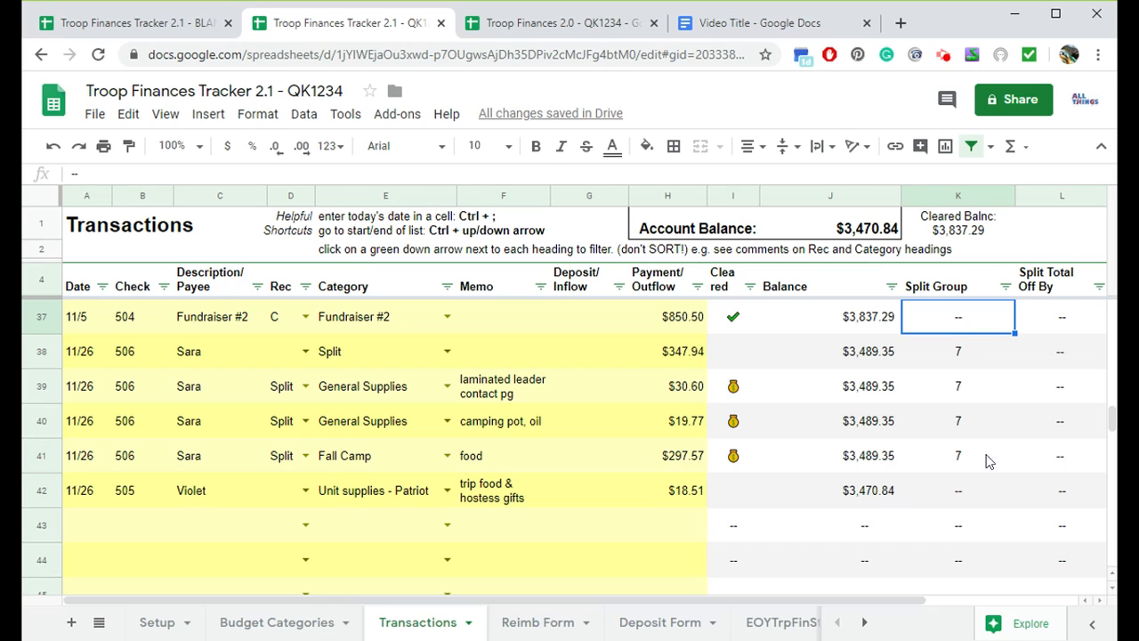
pyautogui.click(979, 492)
pyautogui.click(967, 537)
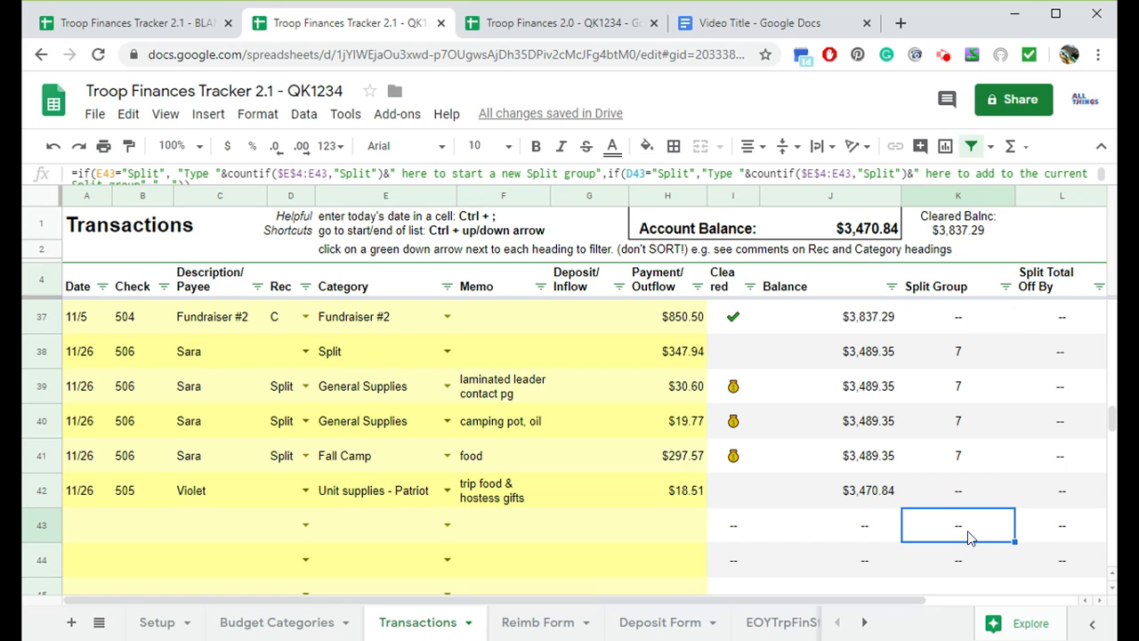
pyautogui.click(970, 495)
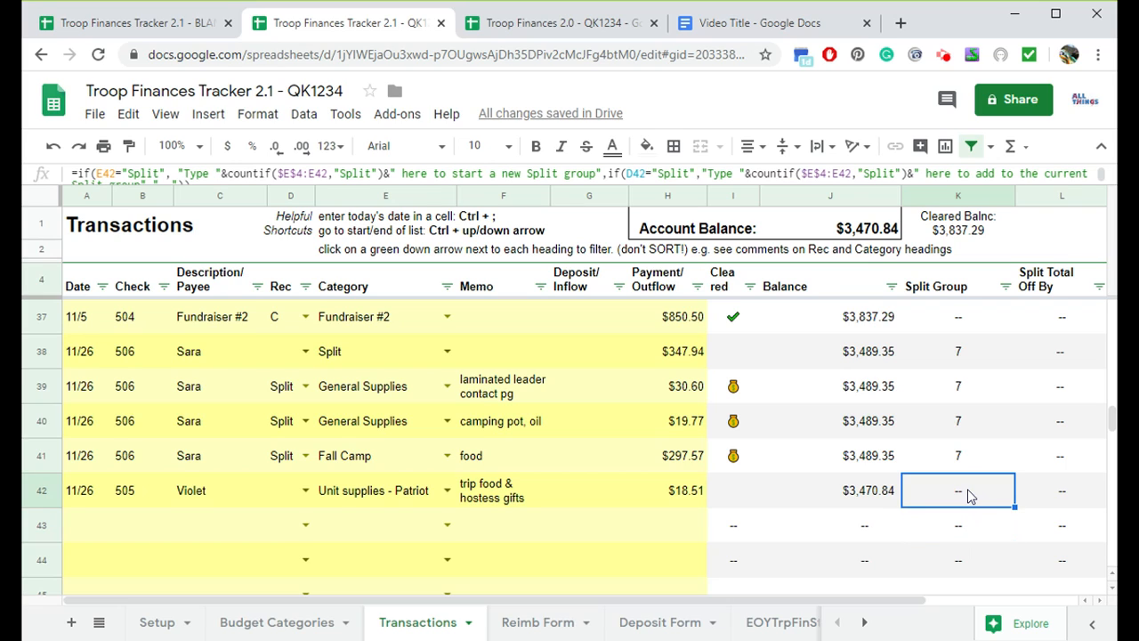
pyautogui.click(977, 537)
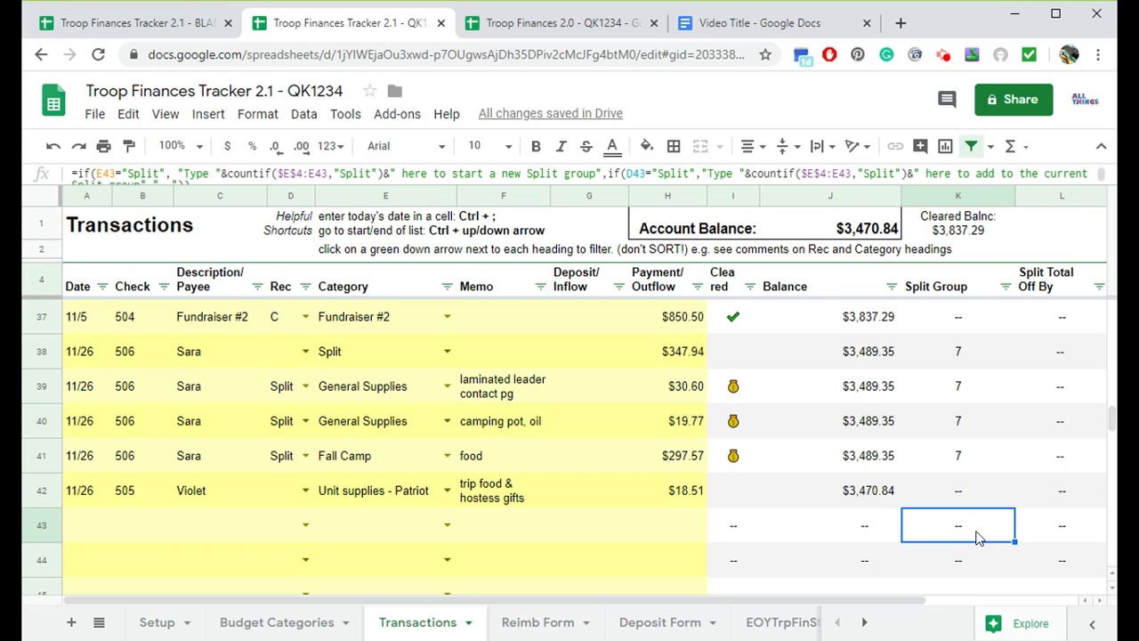
pyautogui.click(957, 324)
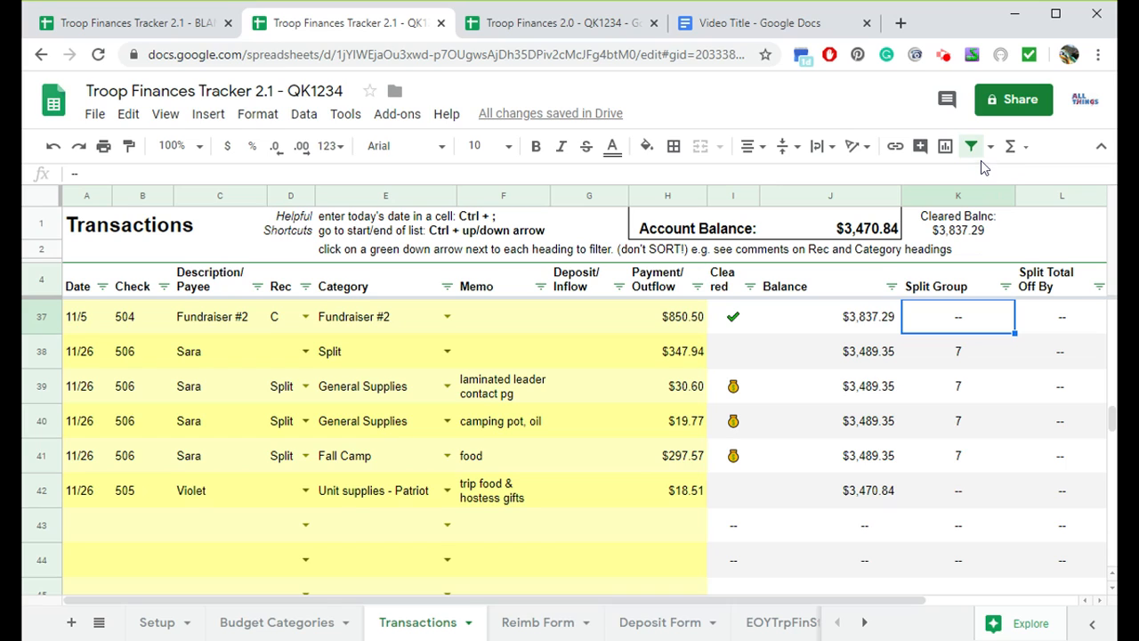
# - Filter the Split Group column to show only rows with the "--" value
pyautogui.click(1006, 287)
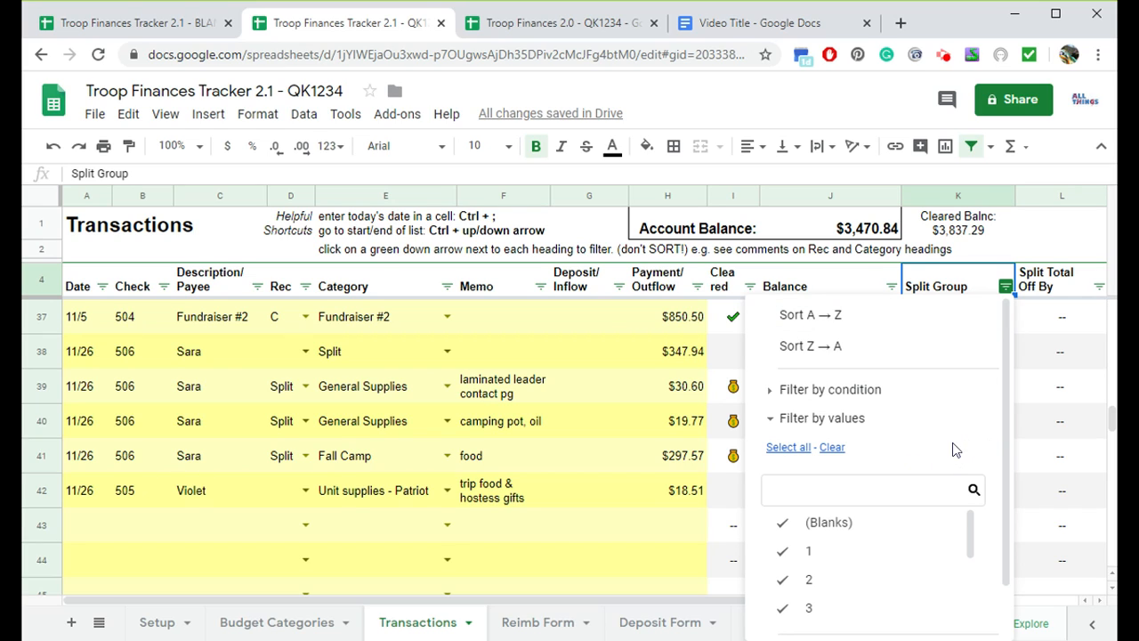
pyautogui.click(836, 460)
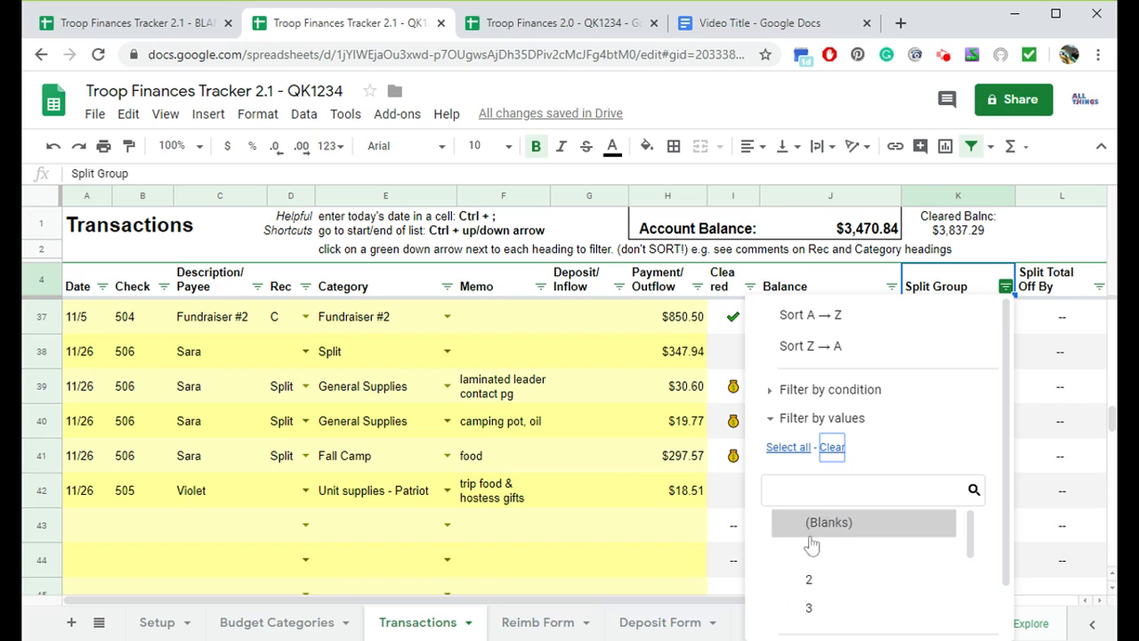
pyautogui.scroll(-1, 978, 512)
pyautogui.scroll(-3, 922, 521)
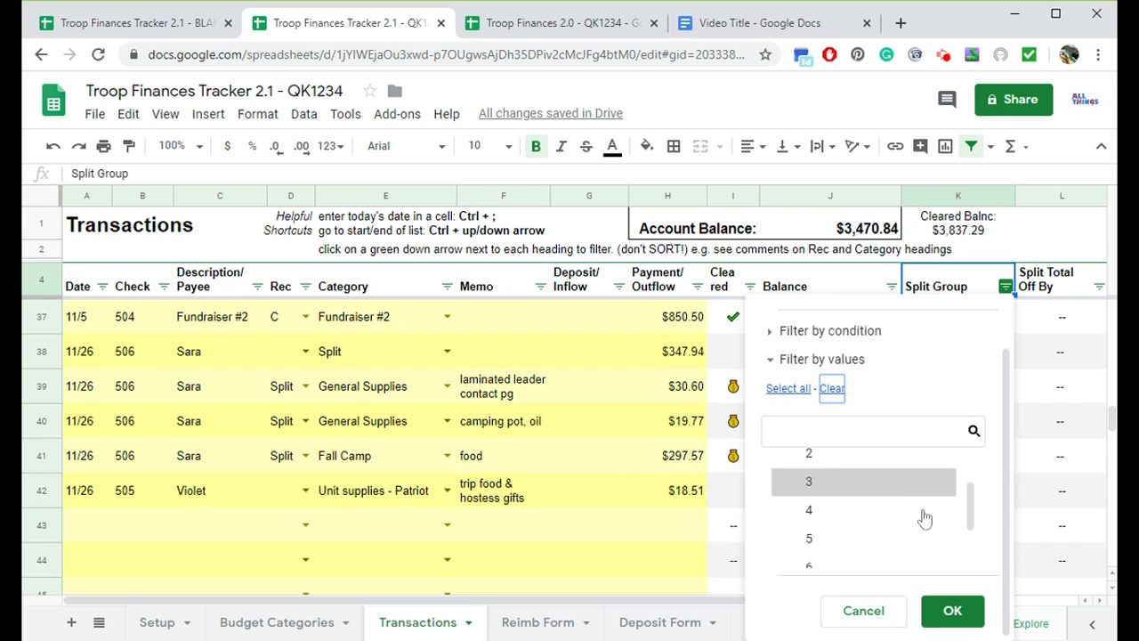
pyautogui.click(805, 553)
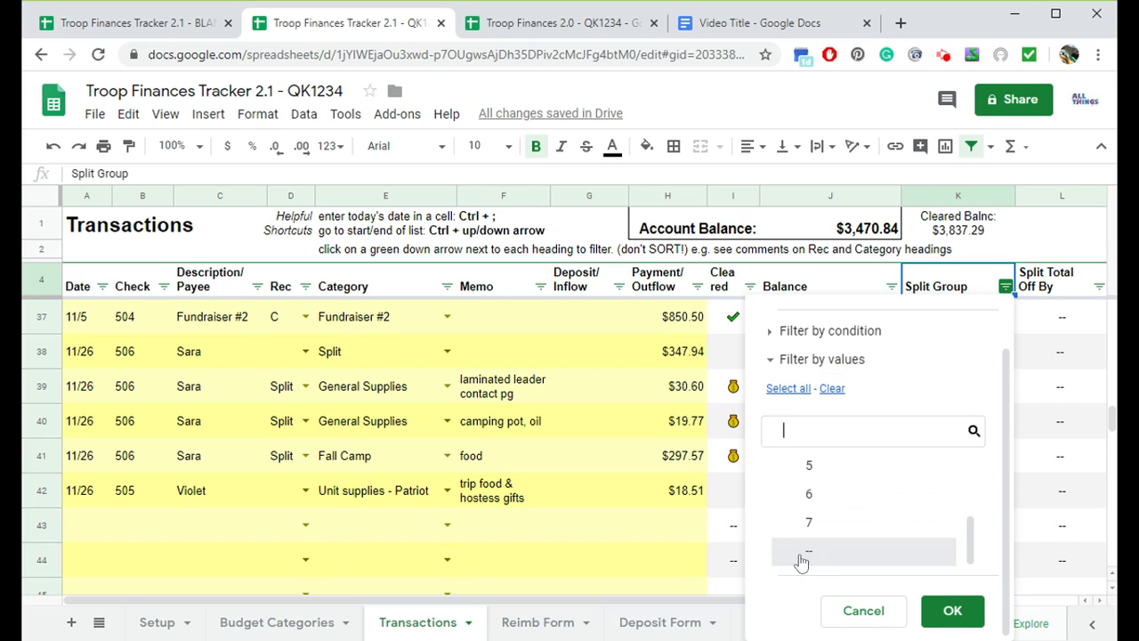
pyautogui.click(952, 610)
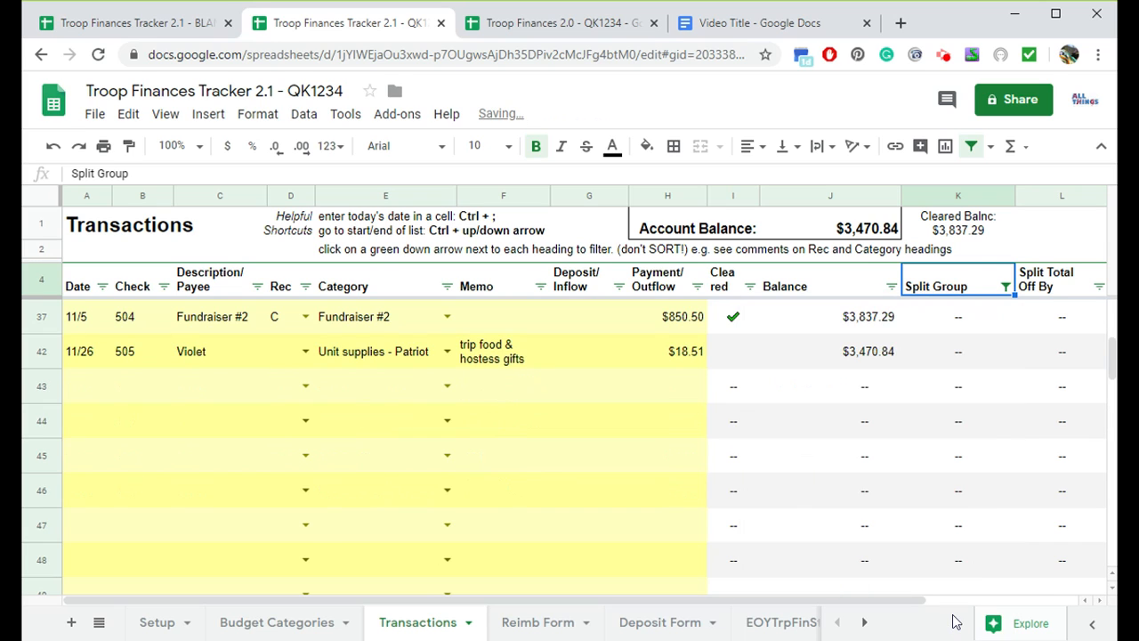
# - Copy the Split Group formula from empty row 45 and paste it into the filtered rows 42 and 37
pyautogui.scroll(-3, 930, 450)
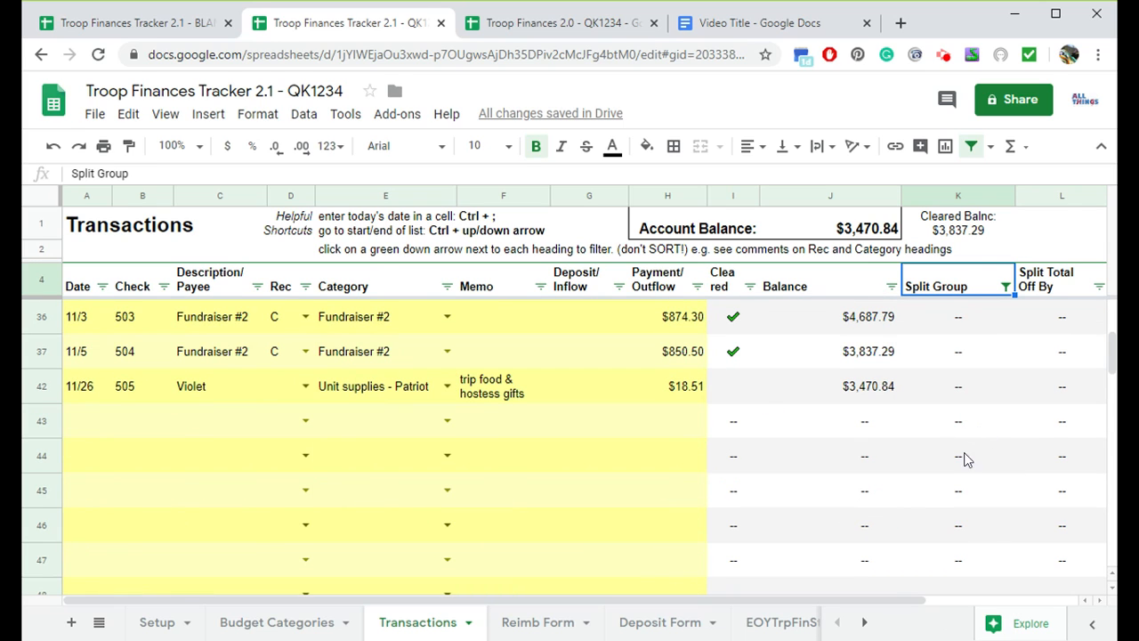
pyautogui.click(969, 490)
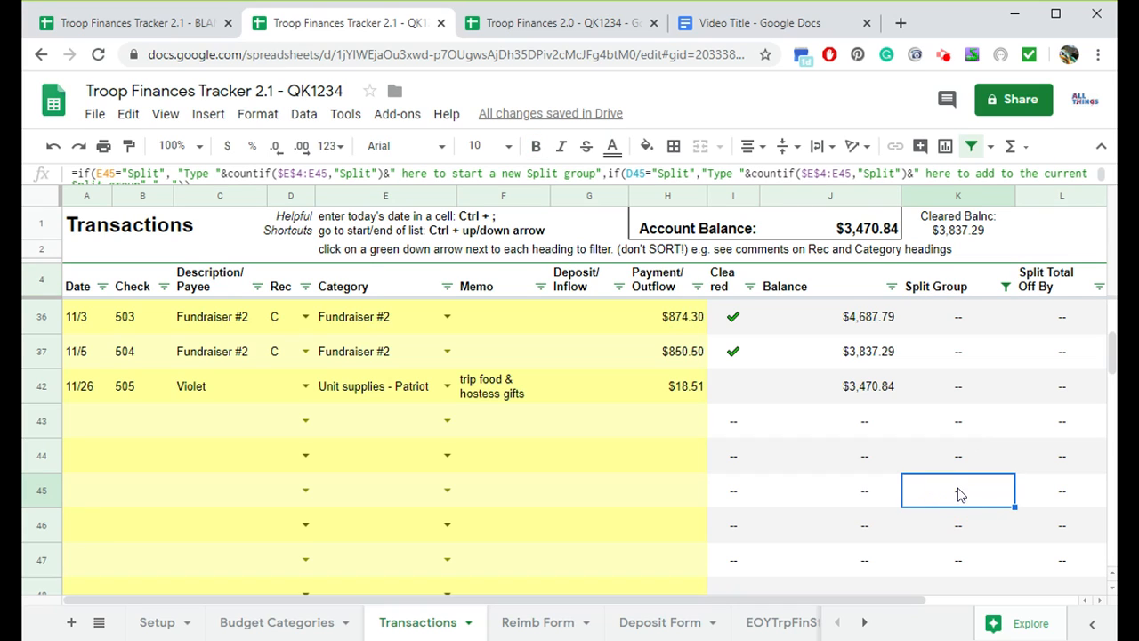
pyautogui.hotkey('ctrl', 'c')
pyautogui.click(959, 398)
pyautogui.hotkey('ctrl', 'v')
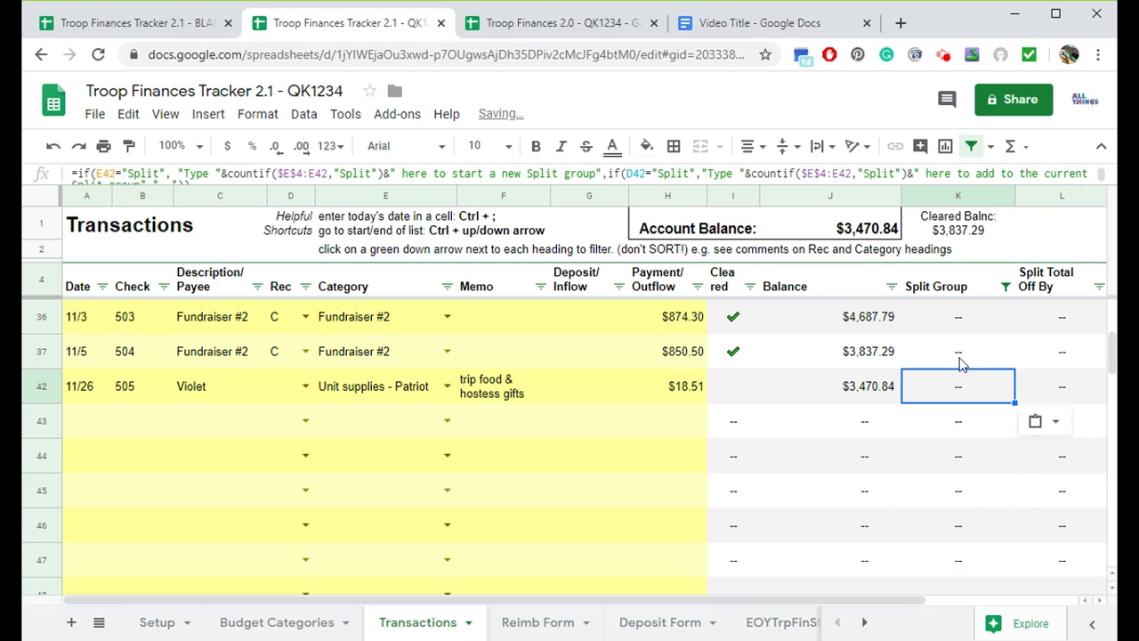
pyautogui.click(961, 347)
pyautogui.hotkey('ctrl', 'v')
pyautogui.press('Up')
# - Paste the Split Group formula into the remaining filtered rows 32, 31, 30, 20, 7 and 6
pyautogui.scroll(3, 972, 392)
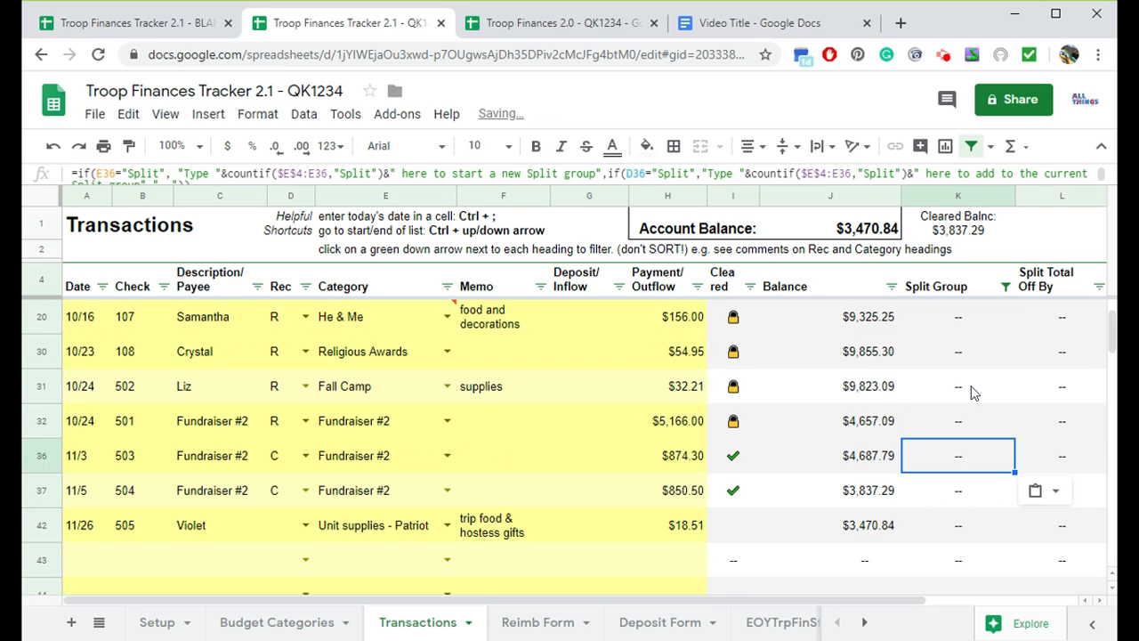
pyautogui.click(967, 414)
pyautogui.hotkey('ctrl', 'v')
pyautogui.click(967, 384)
pyautogui.hotkey('ctrl', 'v')
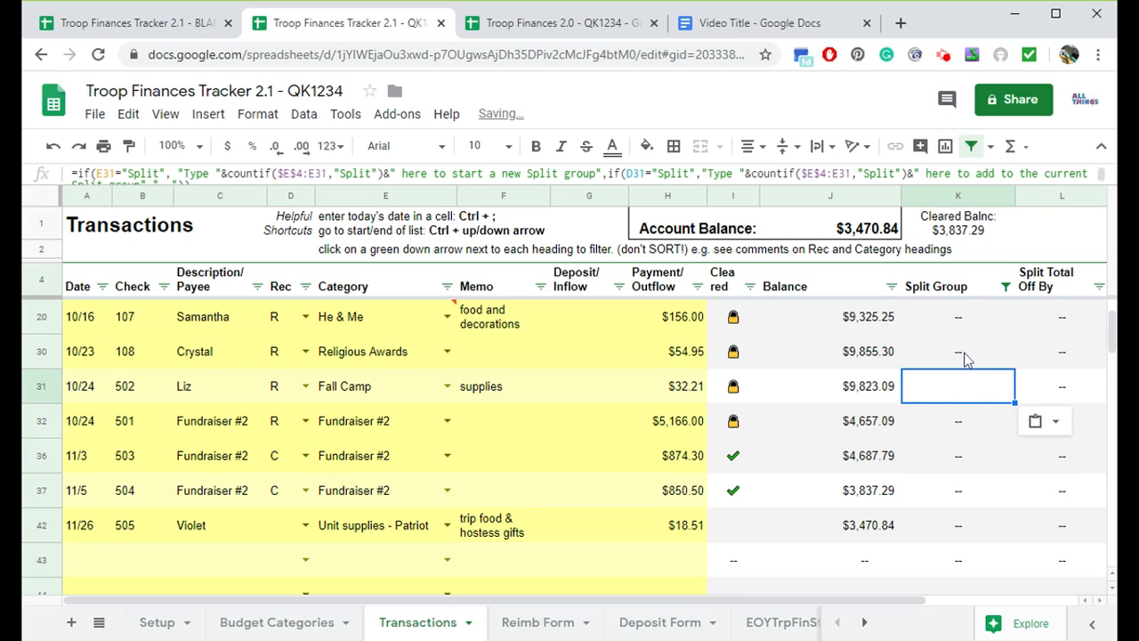
pyautogui.click(967, 356)
pyautogui.hotkey('ctrl', 'v')
pyautogui.click(966, 322)
pyautogui.hotkey('ctrl', 'v')
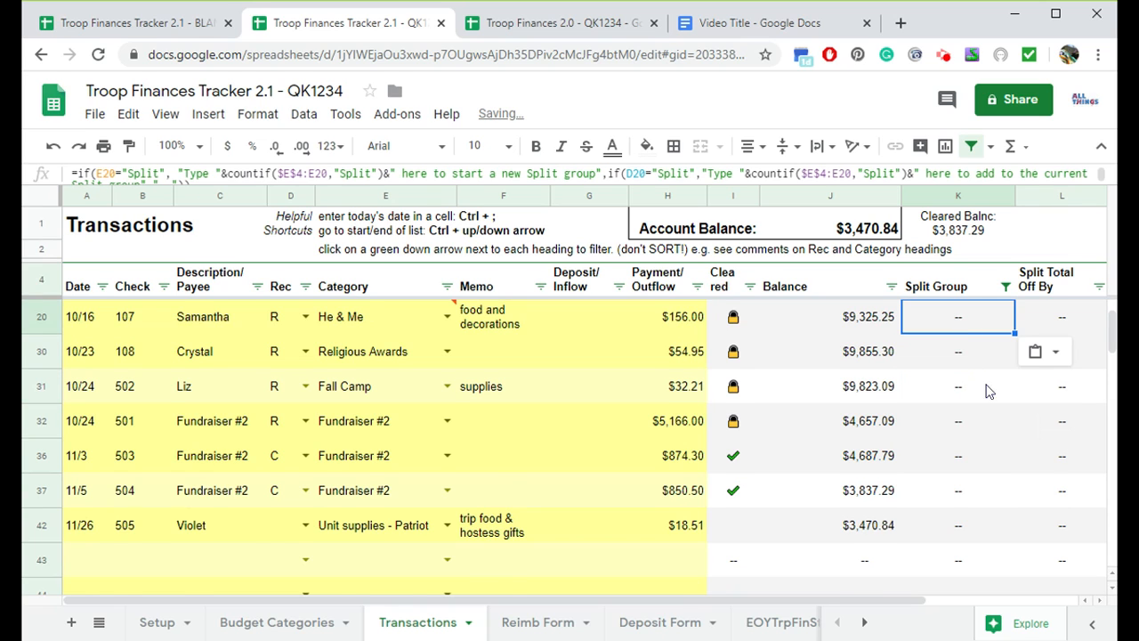
pyautogui.scroll(1, 984, 396)
pyautogui.click(967, 352)
pyautogui.hotkey('ctrl', 'v')
pyautogui.click(961, 323)
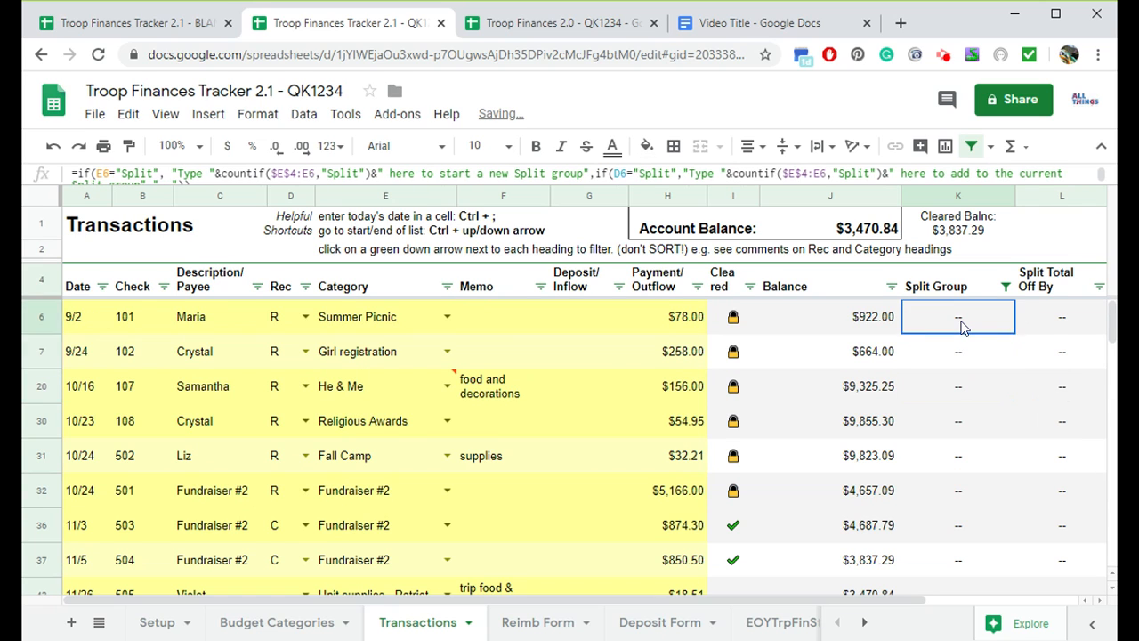
pyautogui.hotkey('ctrl', 'v')
# - Check the pasted Split Group formulas in the filtered transaction rows
pyautogui.scroll(-1, 971, 363)
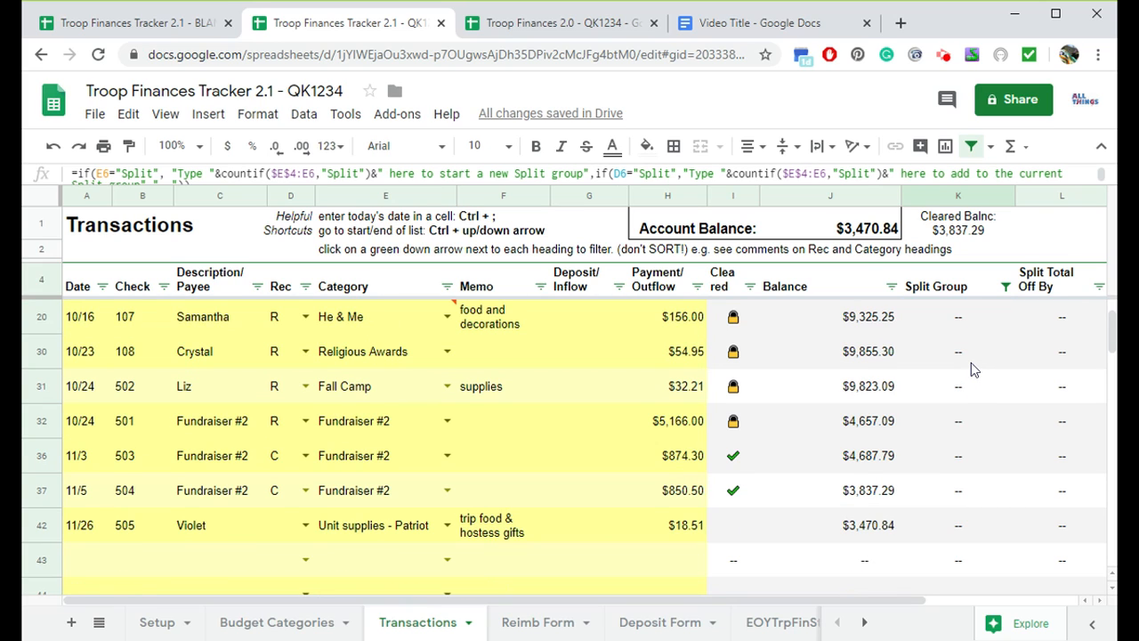
pyautogui.scroll(-2, 970, 376)
pyautogui.scroll(4, 980, 418)
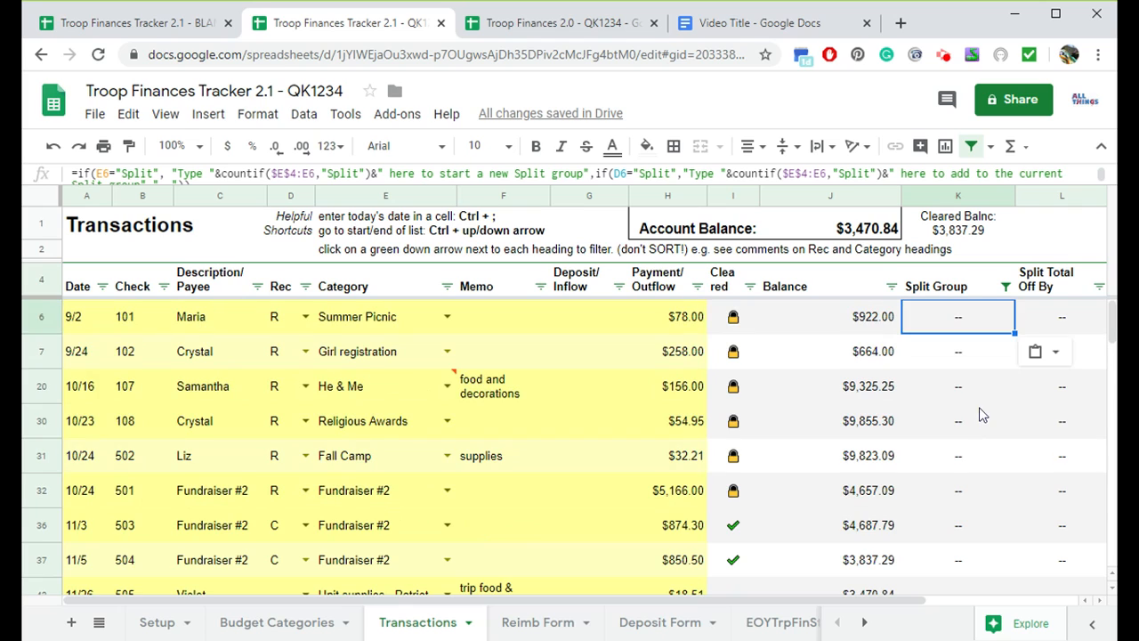
pyautogui.click(967, 356)
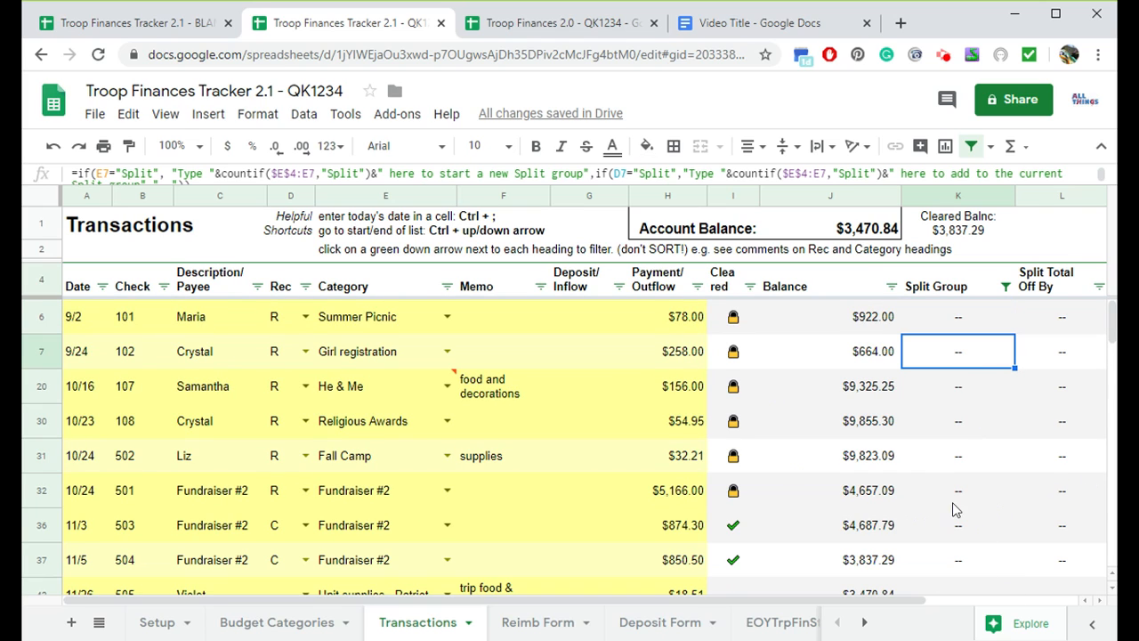
pyautogui.click(42, 463)
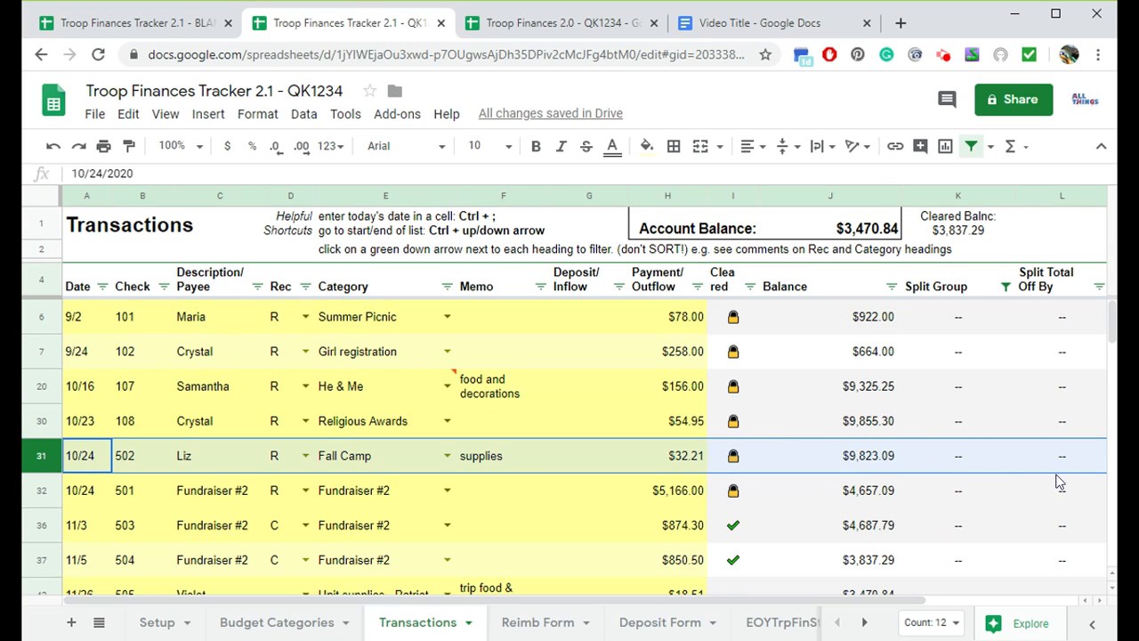
pyautogui.click(966, 430)
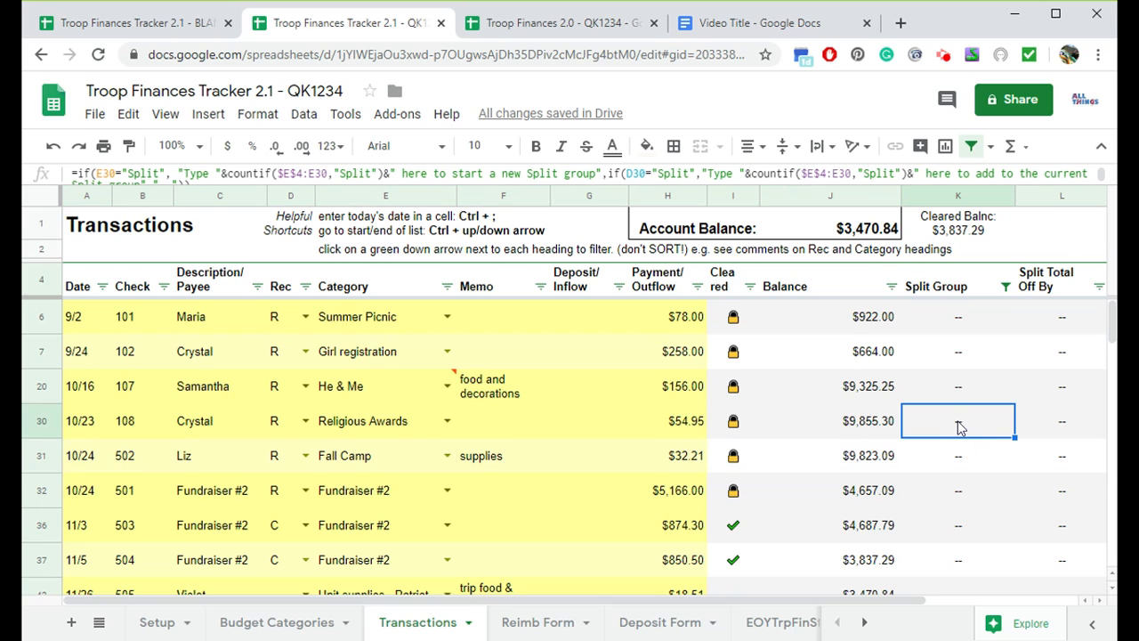
# - Select all values in the Split Group filter to show every transaction again
pyautogui.click(1007, 288)
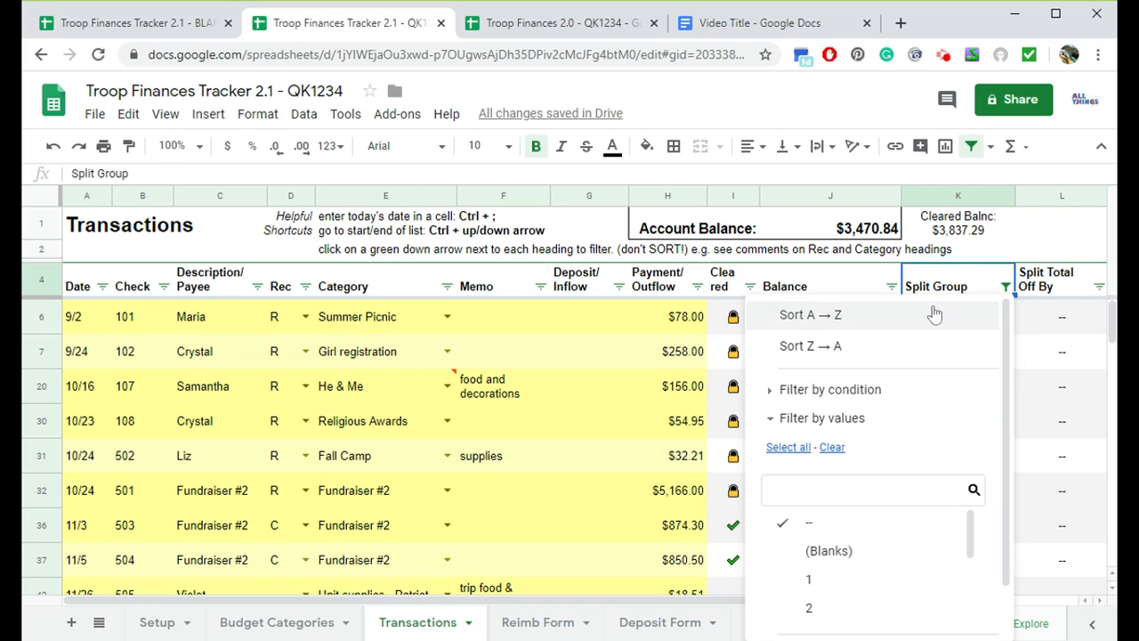
pyautogui.click(788, 449)
pyautogui.scroll(-1, 931, 436)
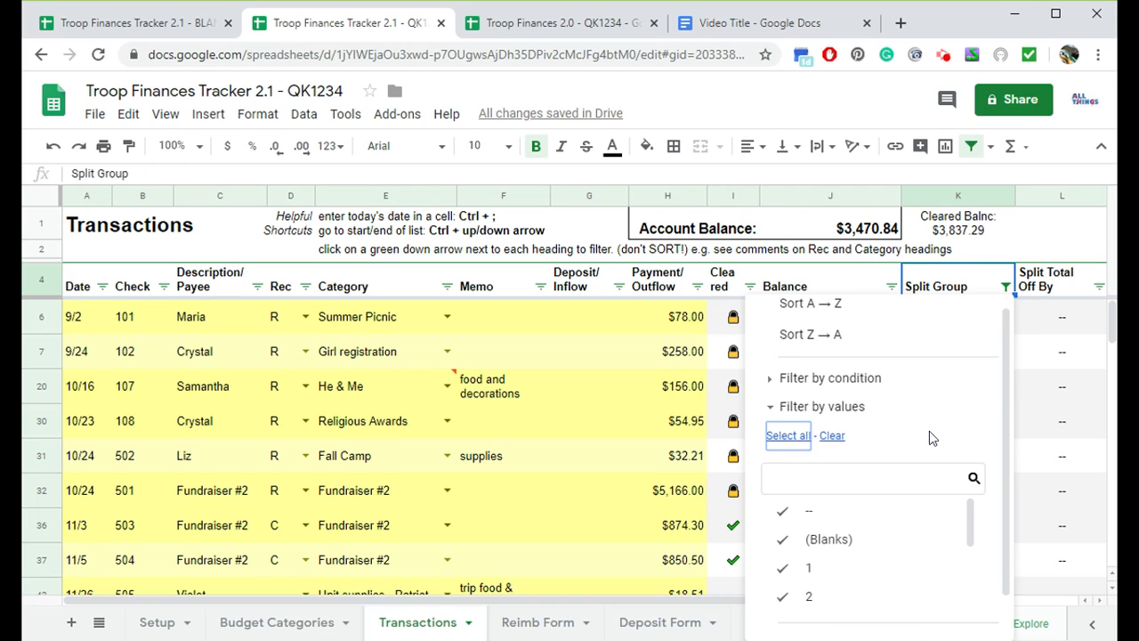
pyautogui.moveTo(1007, 478); pyautogui.dragTo(1005, 531)
pyautogui.click(952, 611)
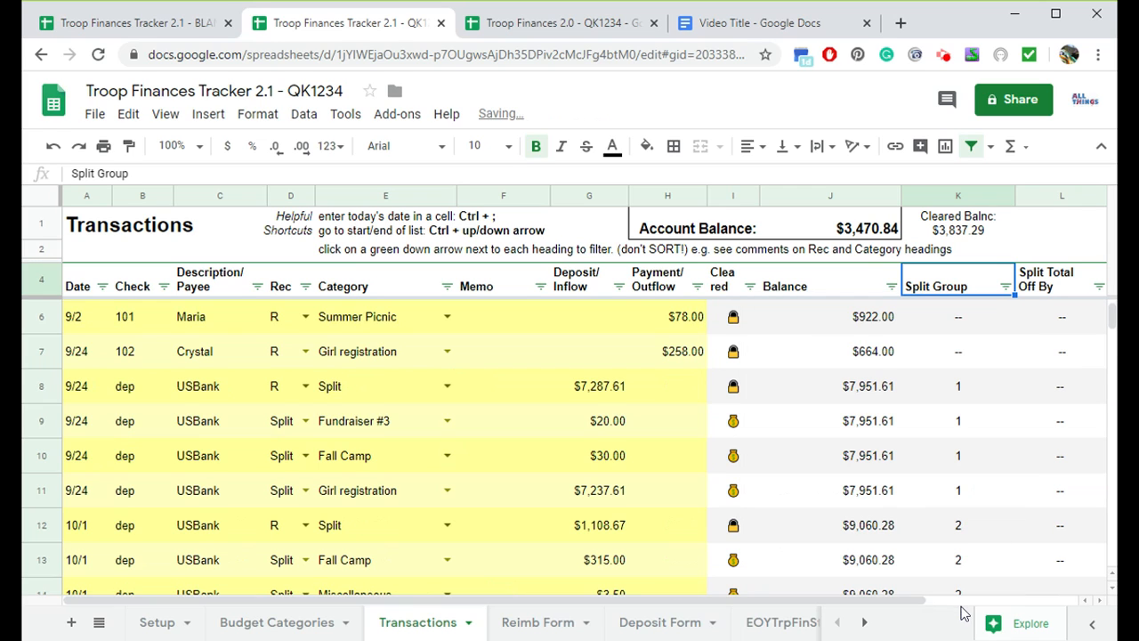
pyautogui.scroll(-4, 447, 498)
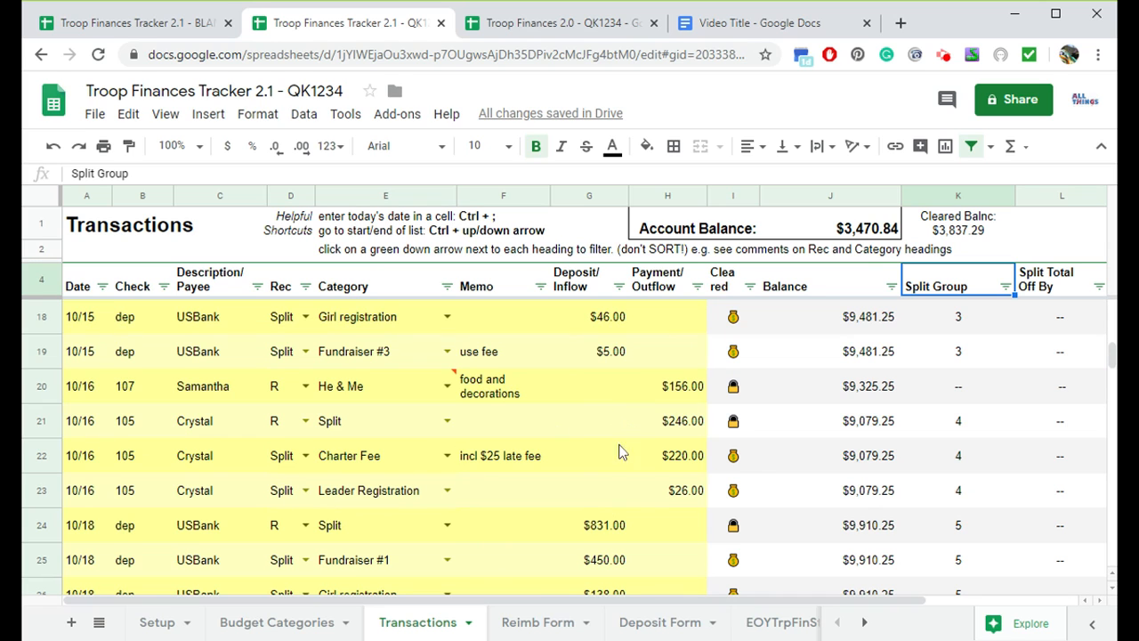
# - Copy the reimbursement address instruction text from the old spreadsheet's ReimbForm sheet
pyautogui.click(480, 23)
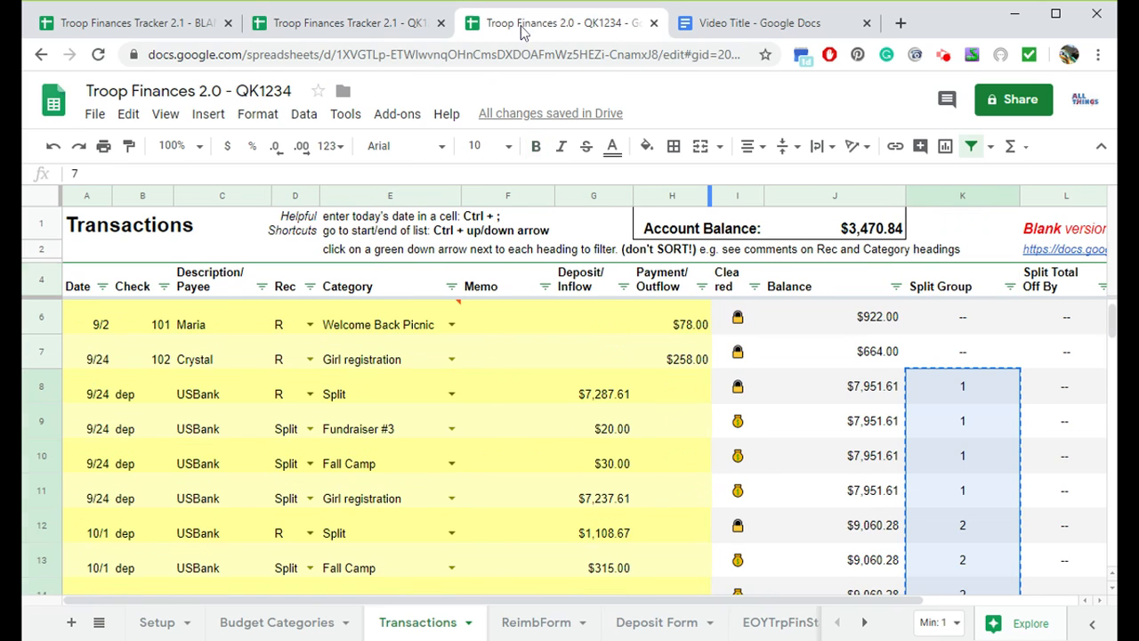
pyautogui.click(544, 626)
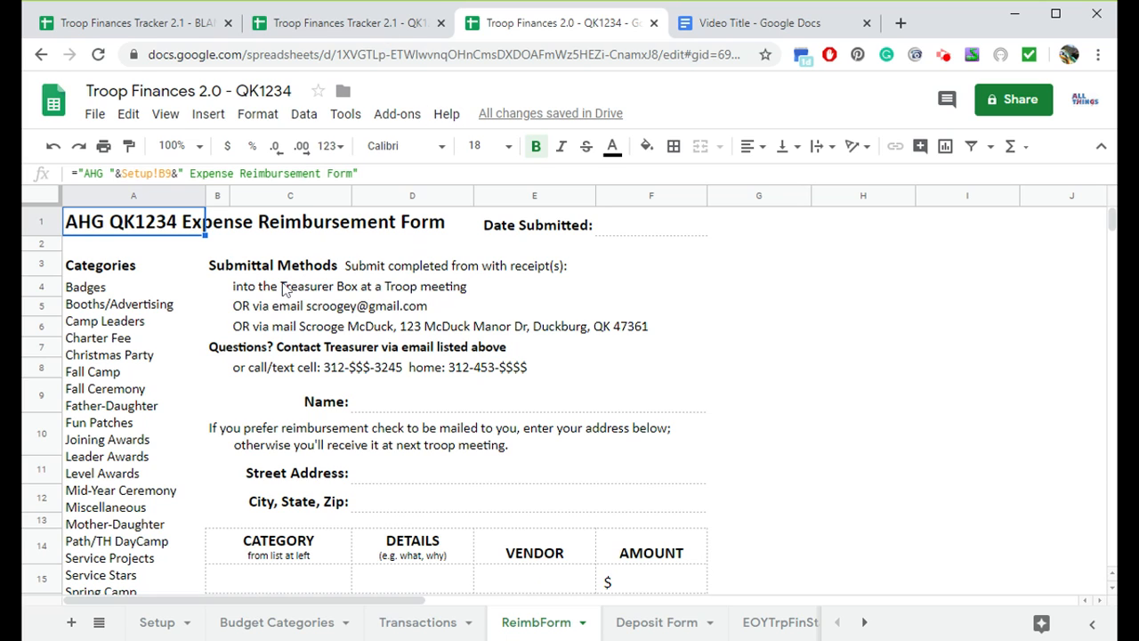
pyautogui.click(254, 439)
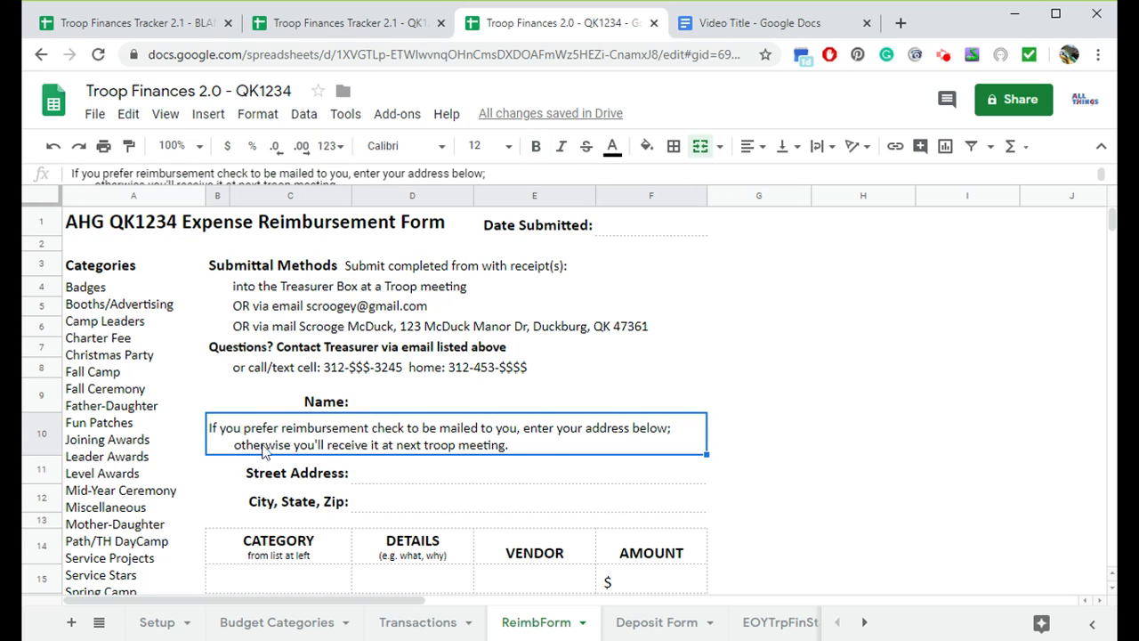
pyautogui.hotkey('ctrl', 'c')
# - Paste the address instruction into row 10 of the new copy's Reimb Form and merge it across to column F
pyautogui.click(347, 25)
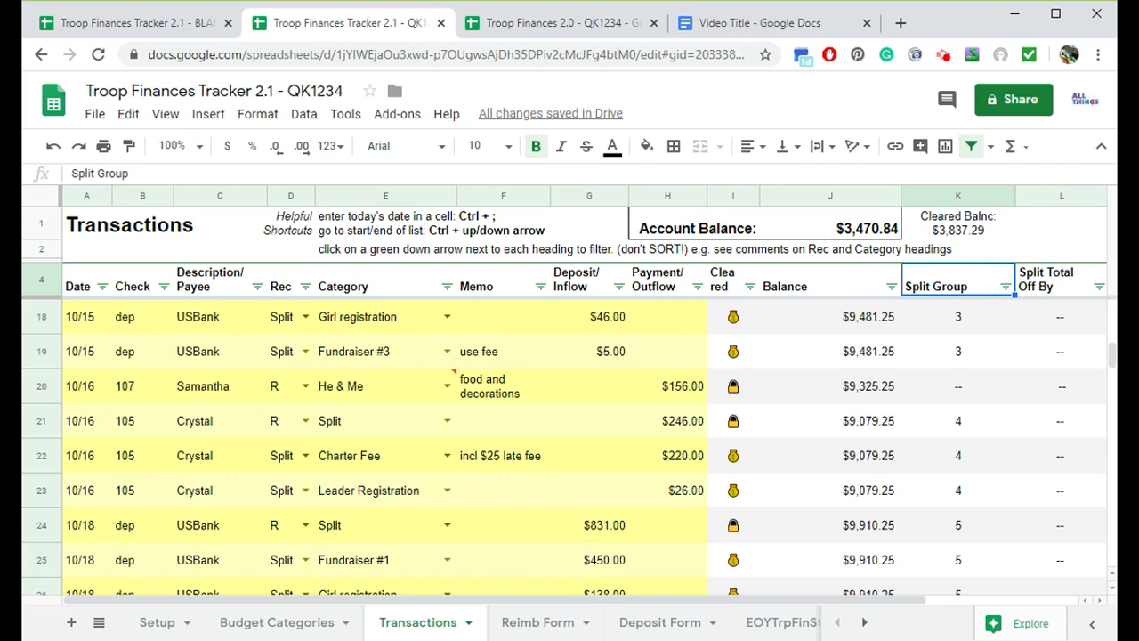
pyautogui.click(579, 613)
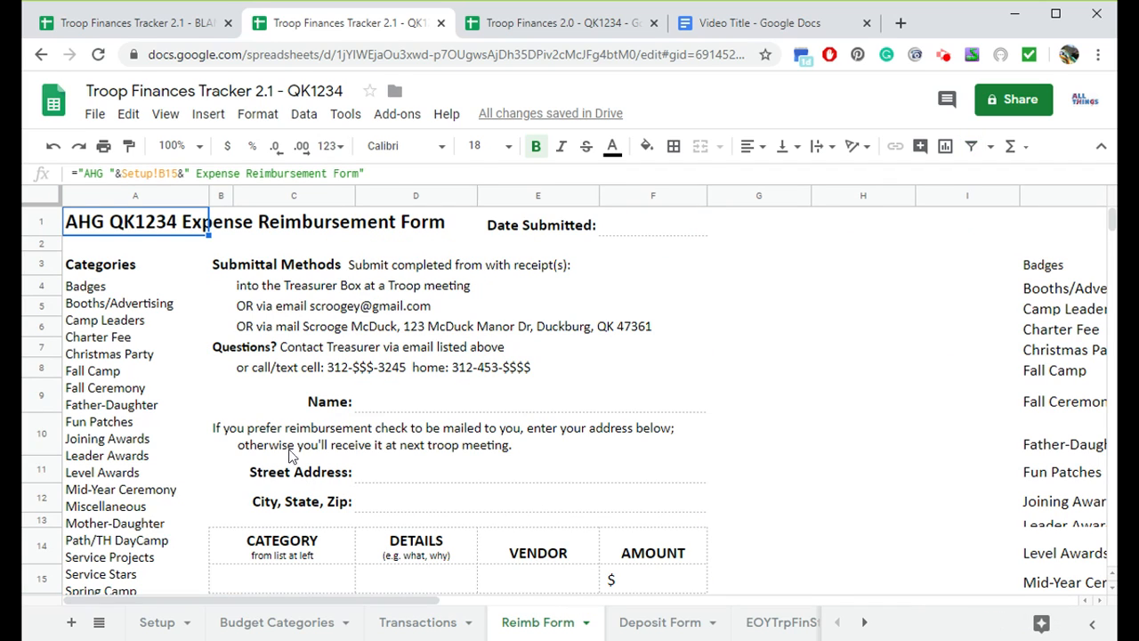
pyautogui.click(287, 451)
pyautogui.hotkey('ctrl', 'v')
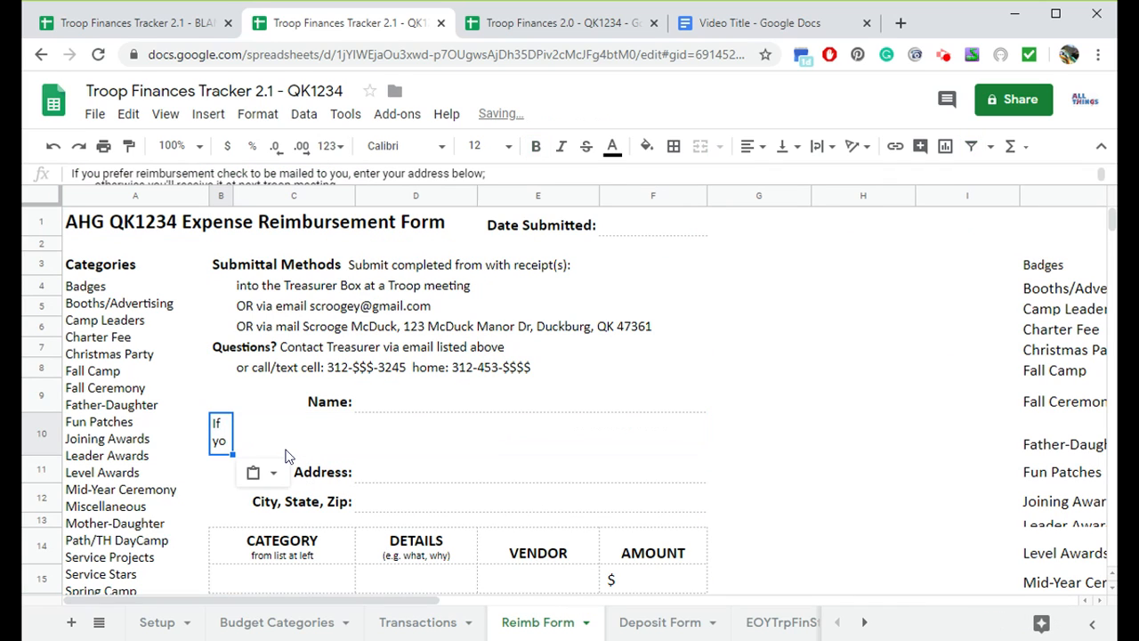
pyautogui.keyDown('shift'); pyautogui.click(702, 436); pyautogui.keyUp('shift')
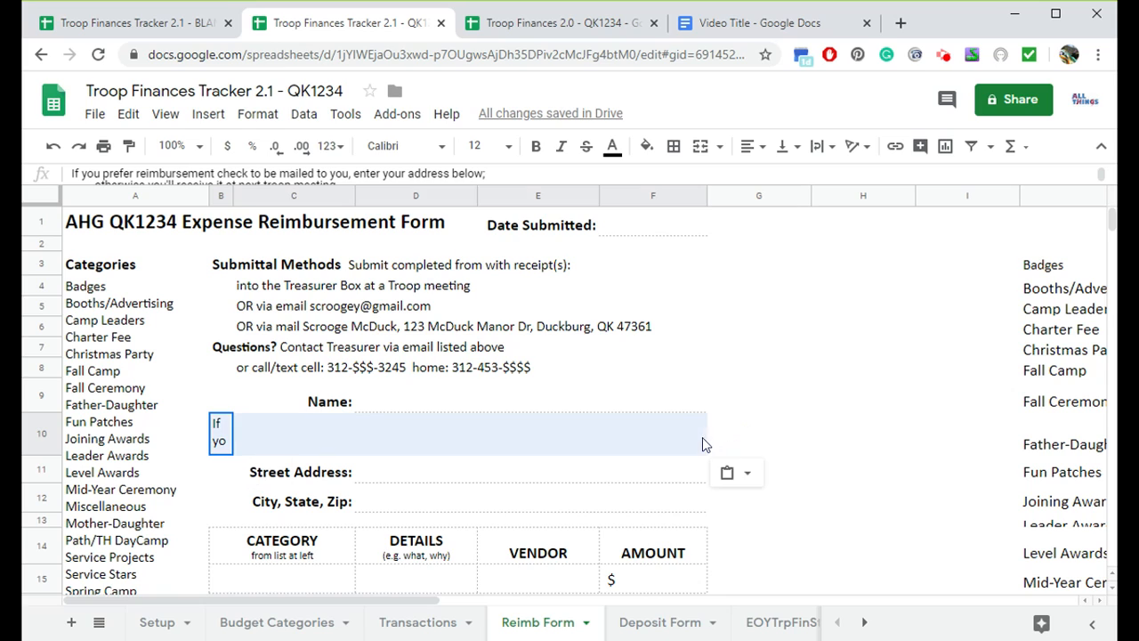
pyautogui.click(700, 147)
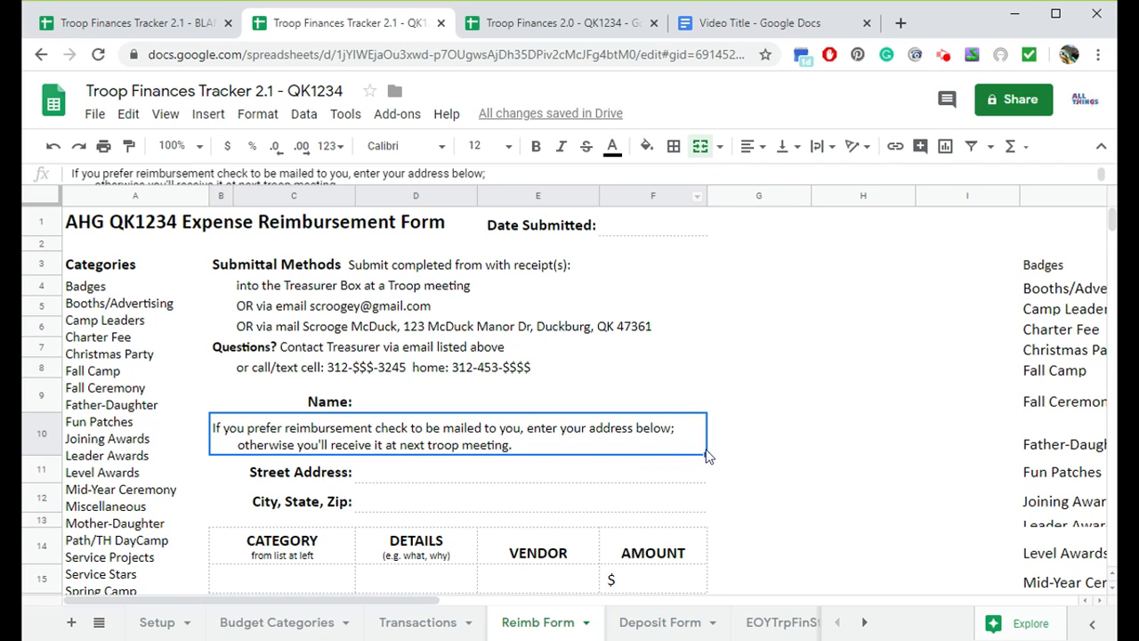
pyautogui.click(743, 409)
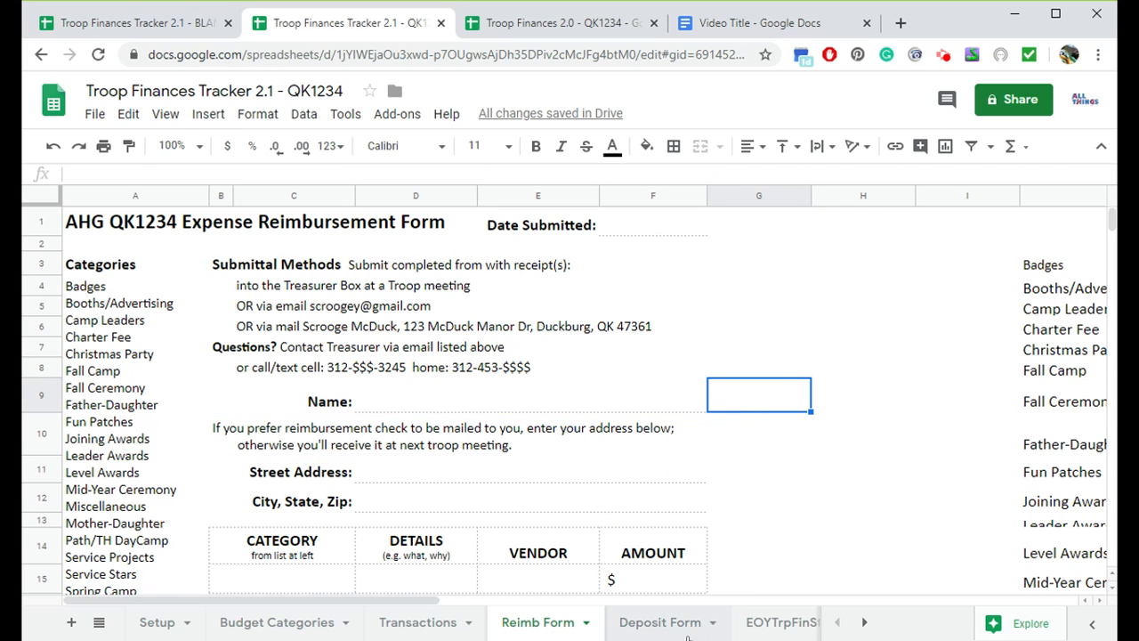
# - Examine the Reimb Form title and submittal email formulas in the new copy
pyautogui.click(160, 220)
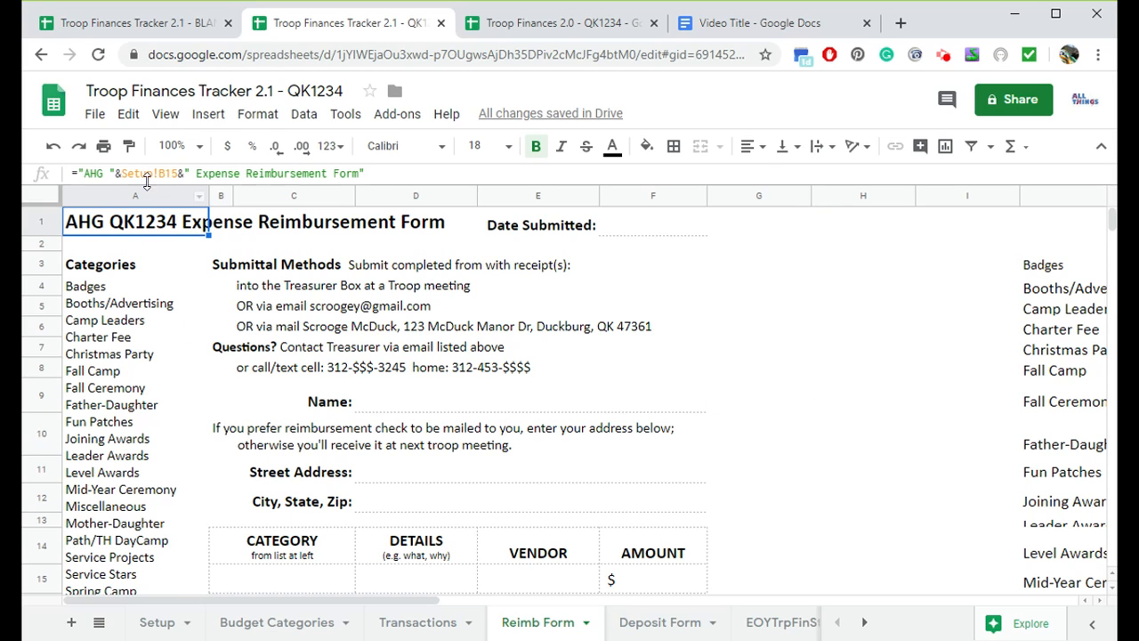
pyautogui.click(310, 313)
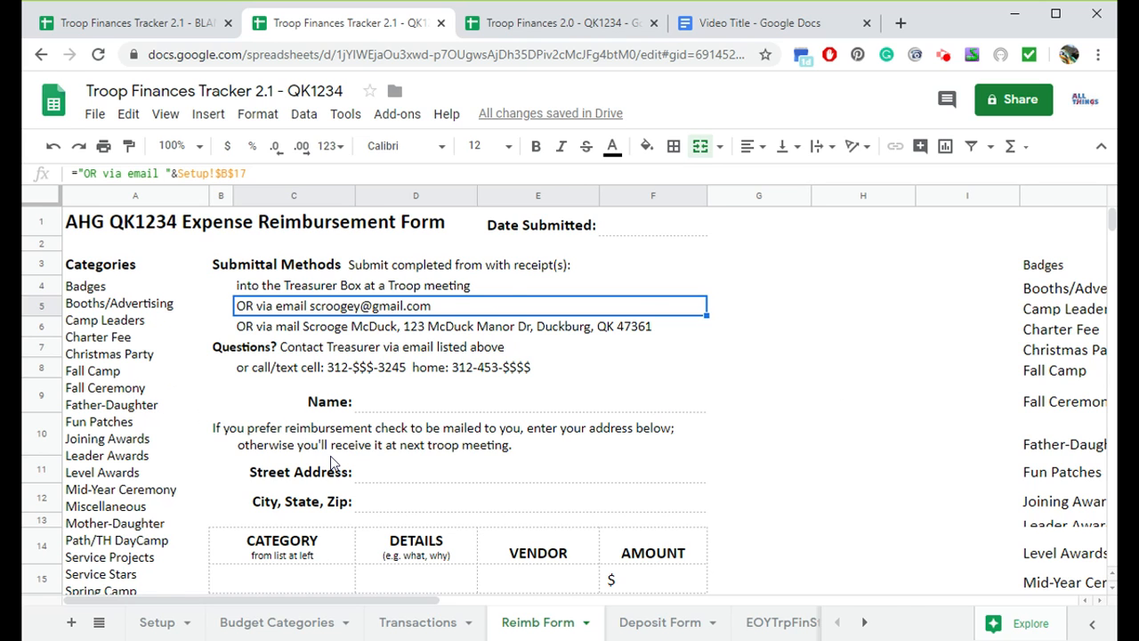
pyautogui.scroll(-5, 330, 456)
pyautogui.scroll(5, 330, 461)
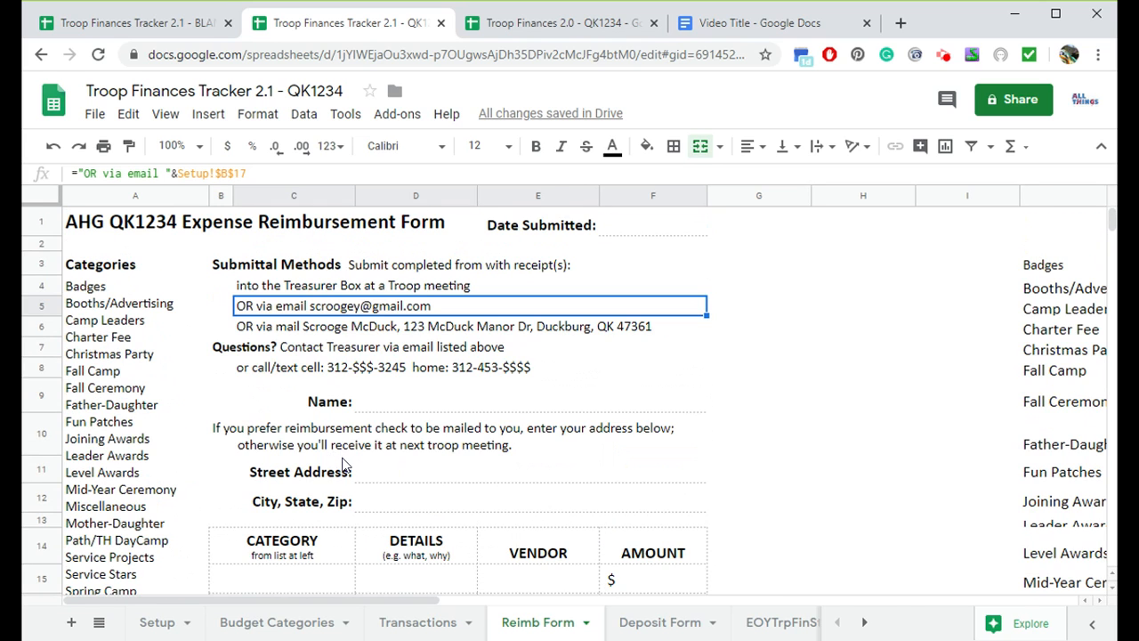